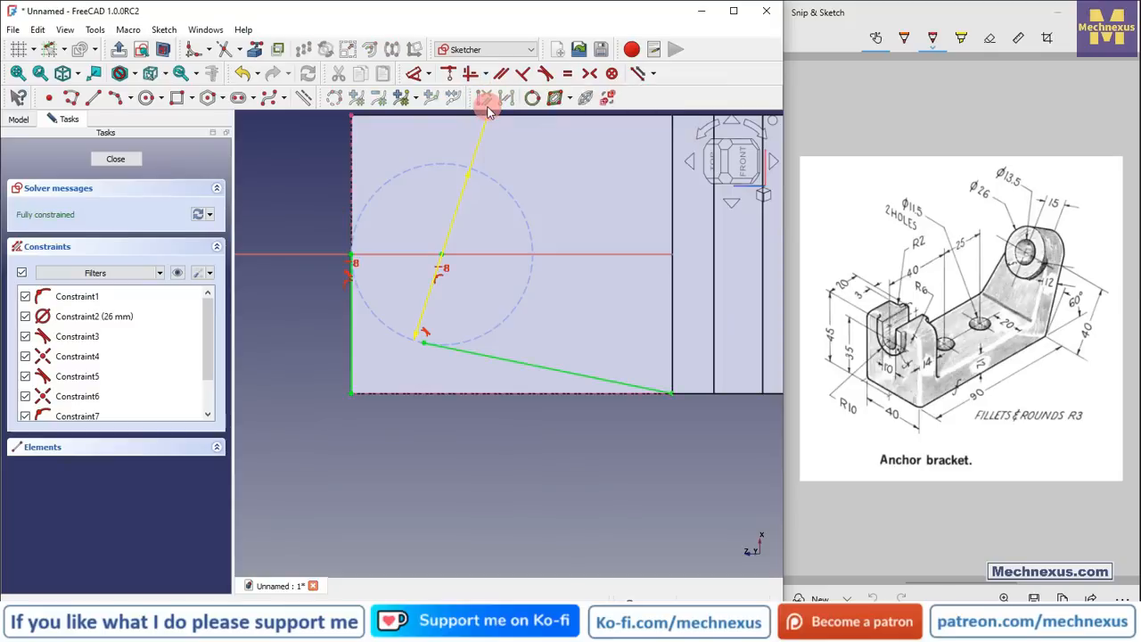
- Draw a line along the face's bottom edge from the lower end of the vertical line to the slanted line's lower end
scroll(374, 319, up, 2)
drag(223, 390, 234, 392)
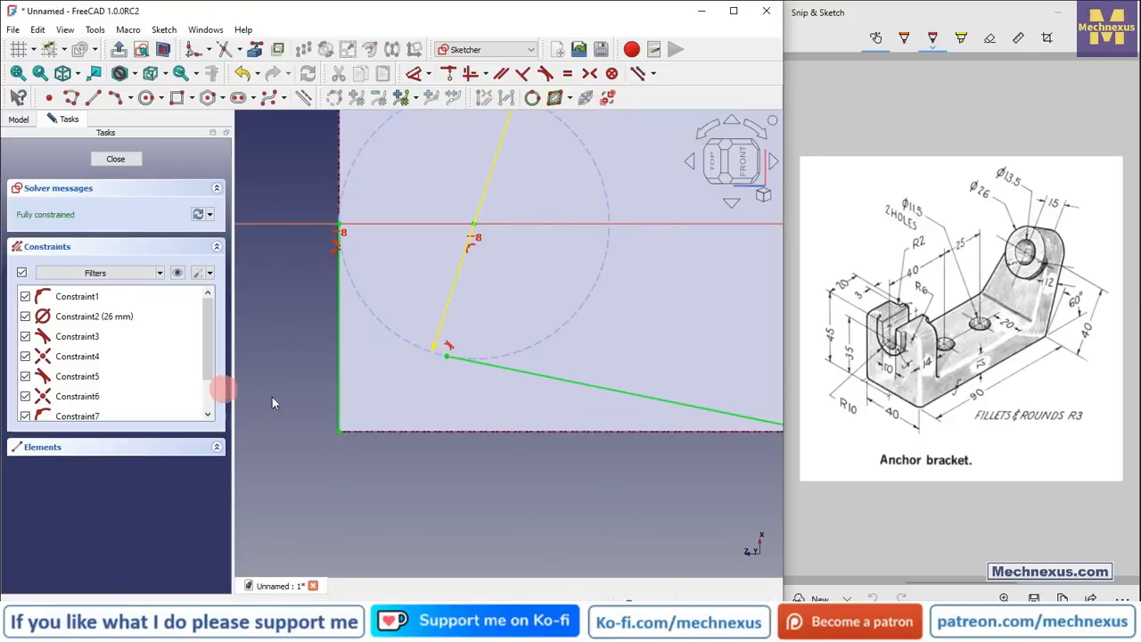
click(93, 97)
scroll(343, 379, down, 2)
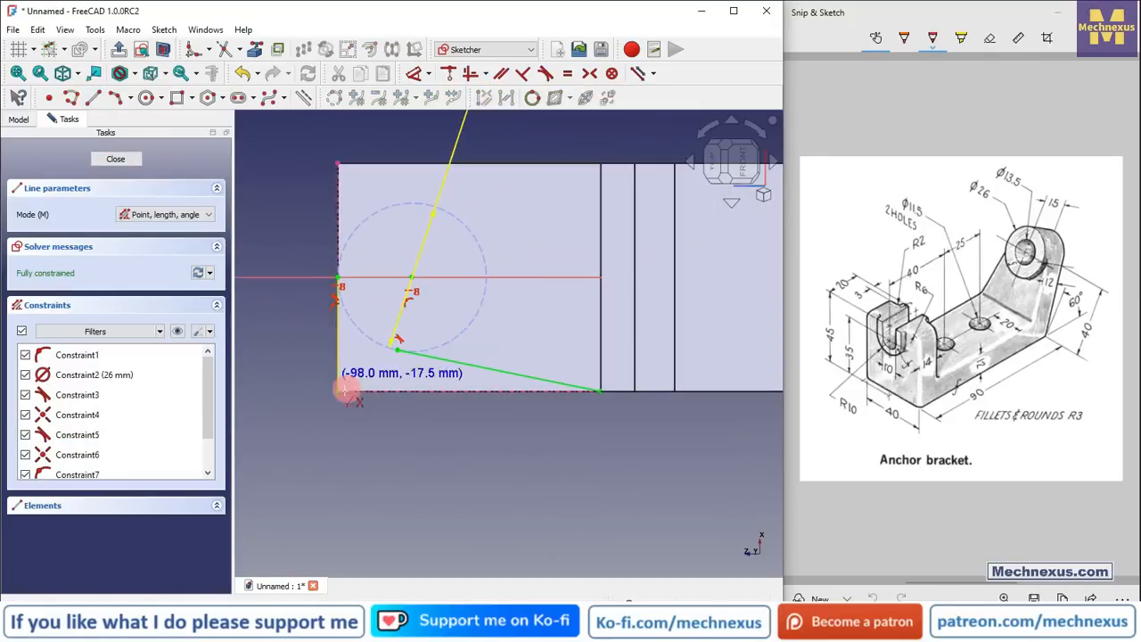
click(336, 389)
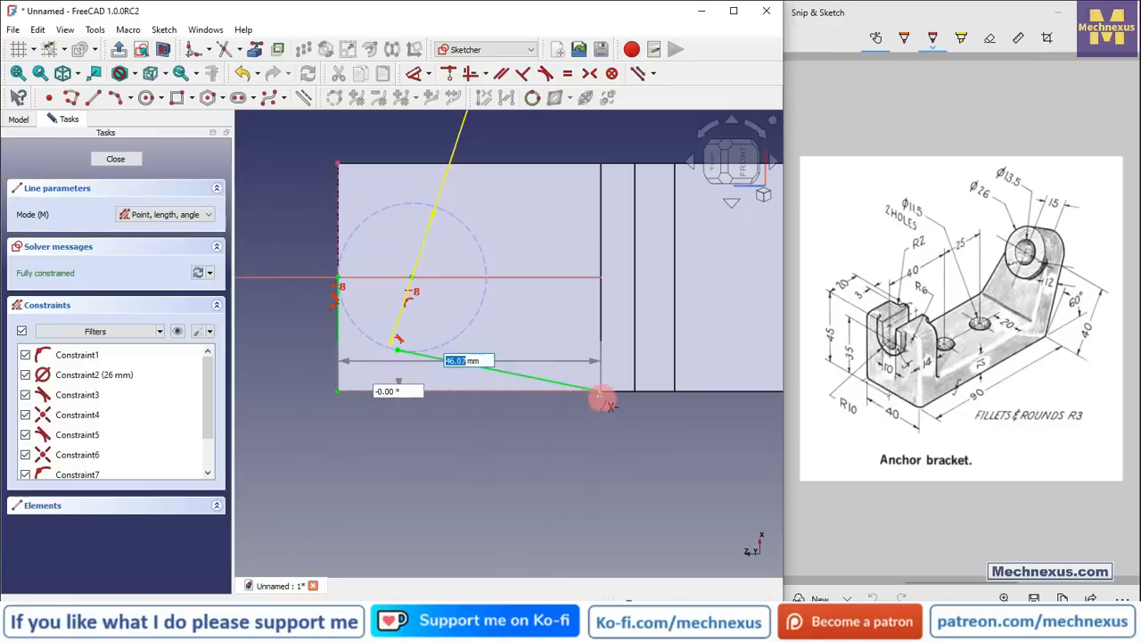
click(603, 393)
scroll(312, 255, up, 1)
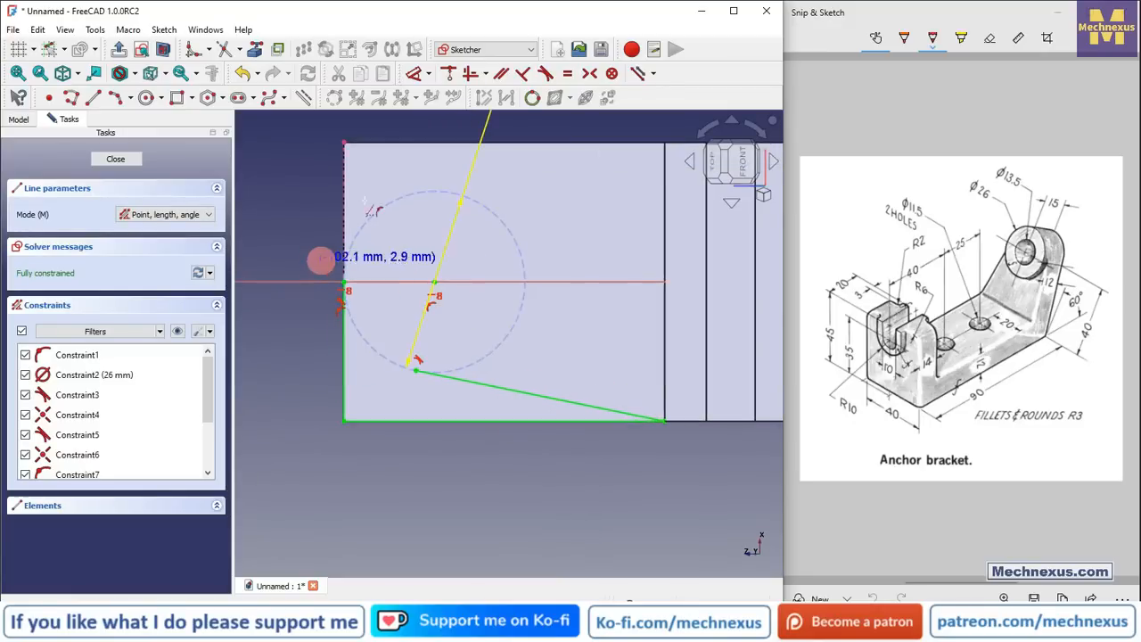
- Draw a three-point arc joining the slanted line's tangent end to the vertical line's end on the axis
click(115, 97)
click(417, 367)
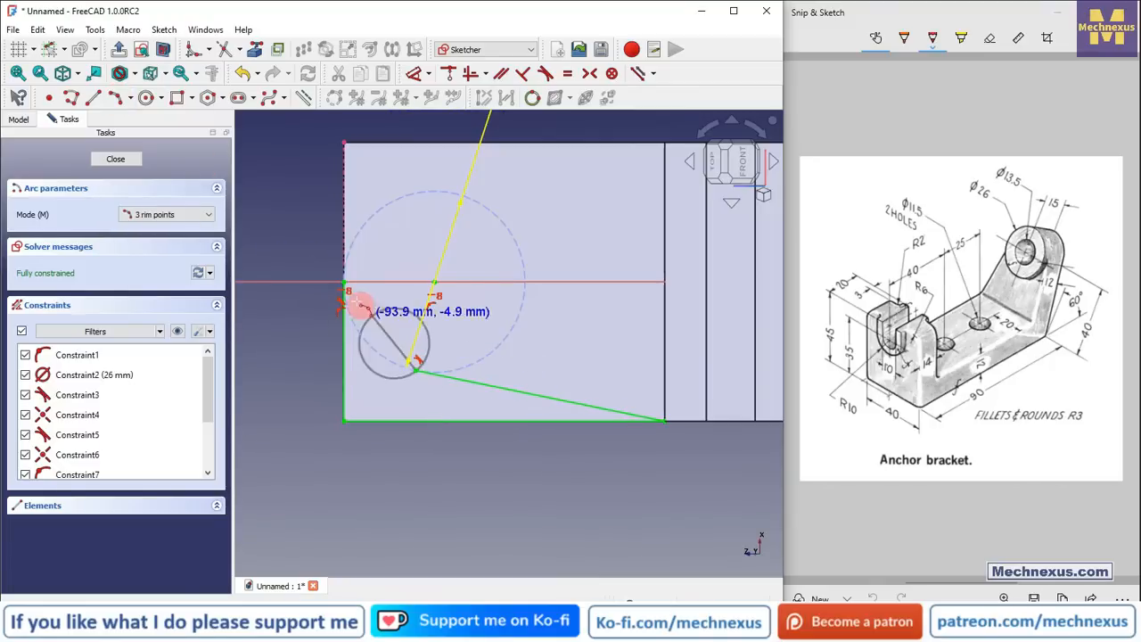
click(346, 285)
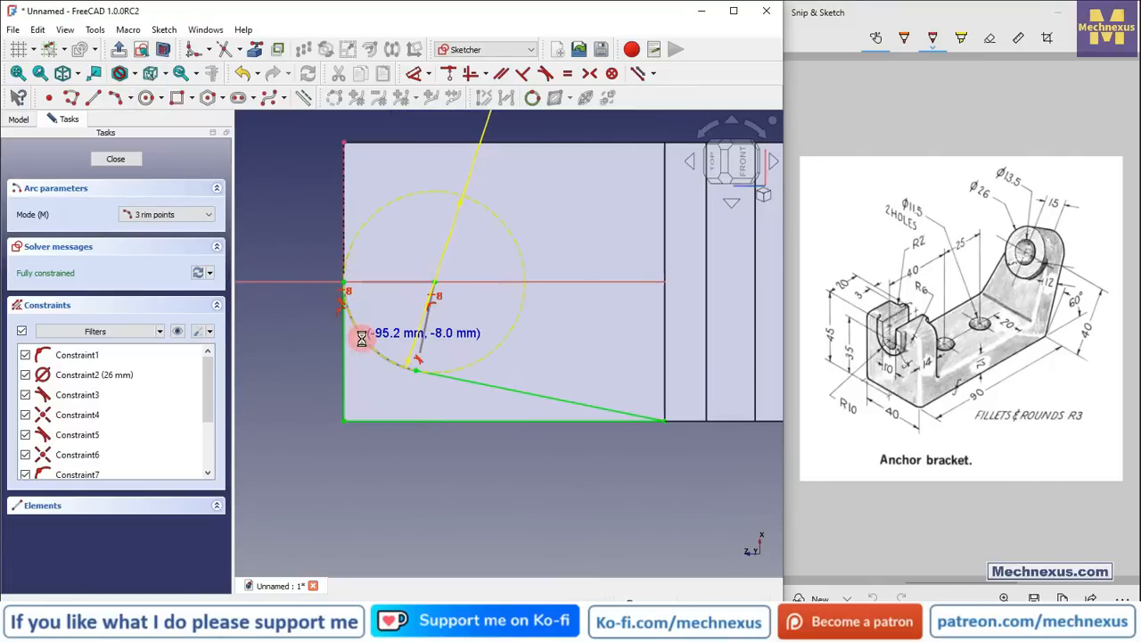
click(342, 393)
scroll(312, 359, up, 2)
scroll(391, 352, up, 2)
drag(506, 420, 439, 406)
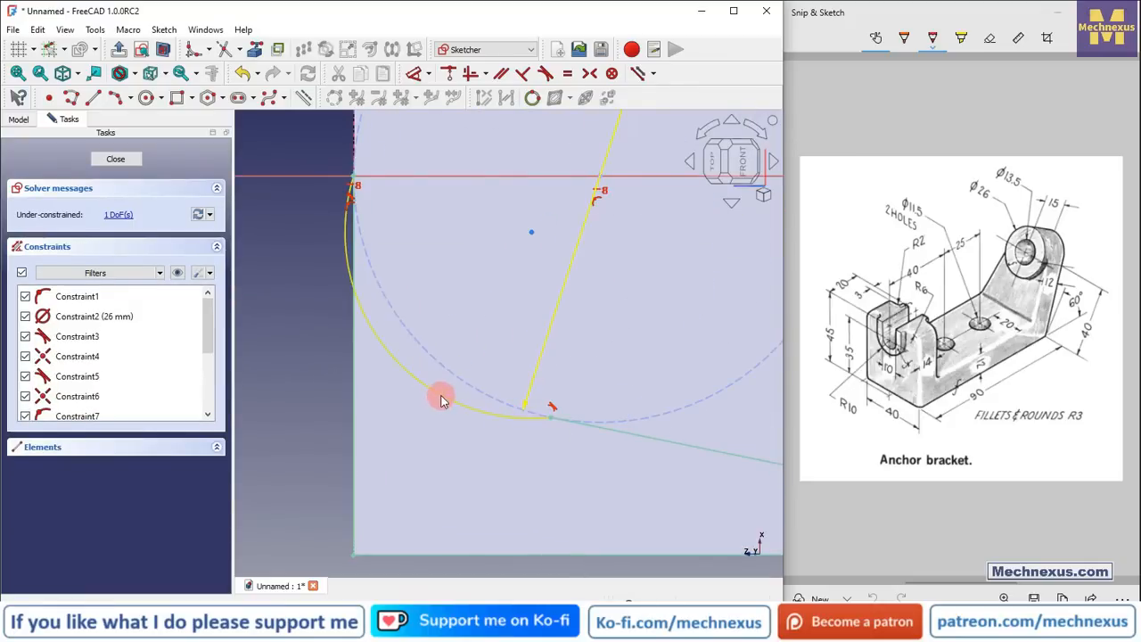
- Constrain the arc equal to the 26 mm construction circle and close the sketch
click(440, 397)
click(416, 349)
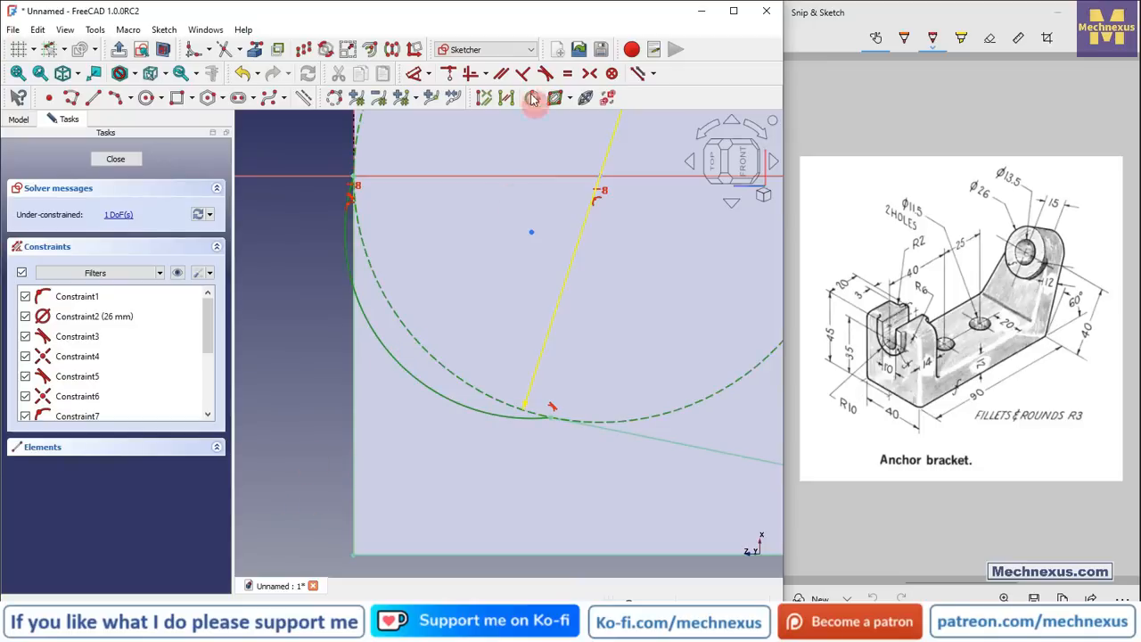
click(567, 74)
scroll(395, 282, down, 4)
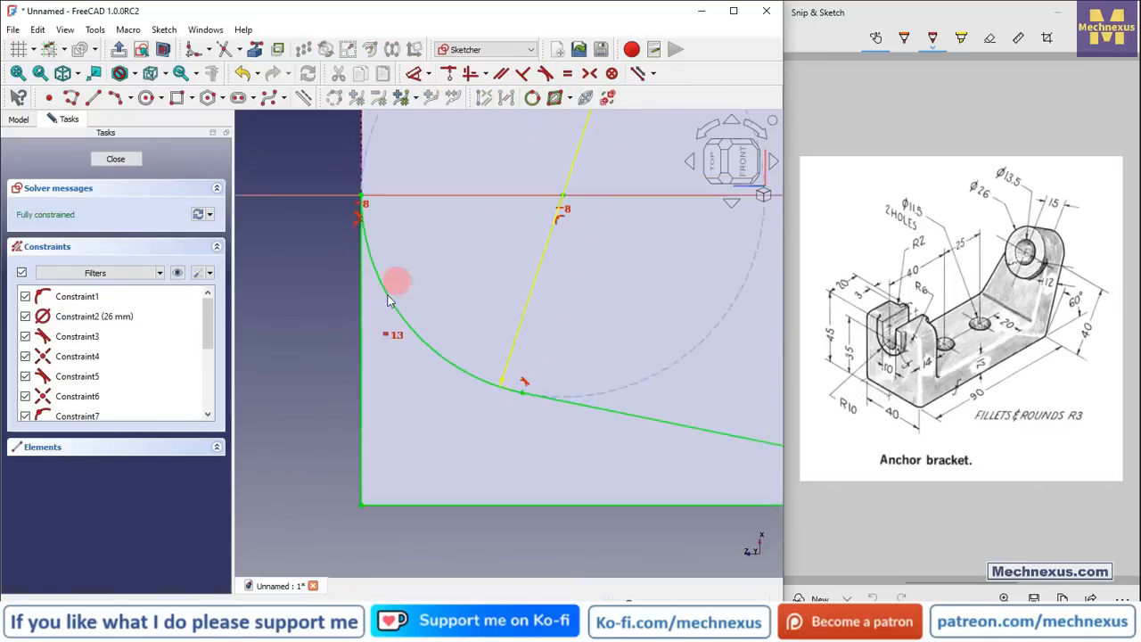
click(115, 159)
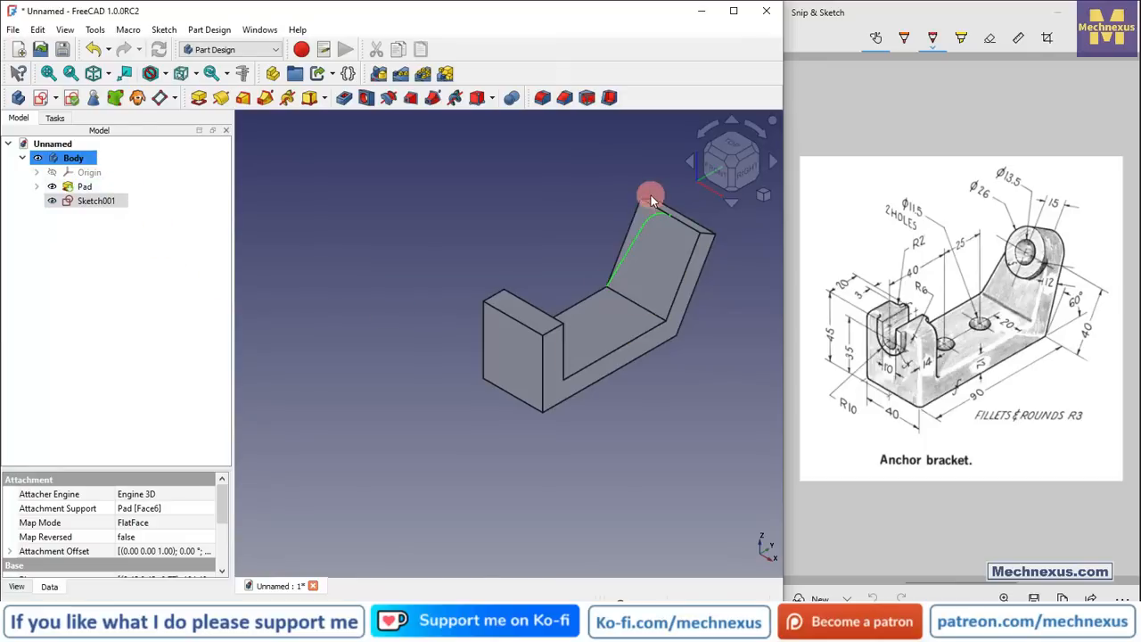
- Pocket the corner profile with type Up to face, ending at the back face of the inclined arm
scroll(653, 197, up, 3)
mouse_move(634, 254)
middle_down()
mouse_move(546, 274)
mouse_move(580, 288)
mouse_move(630, 242)
middle_up()
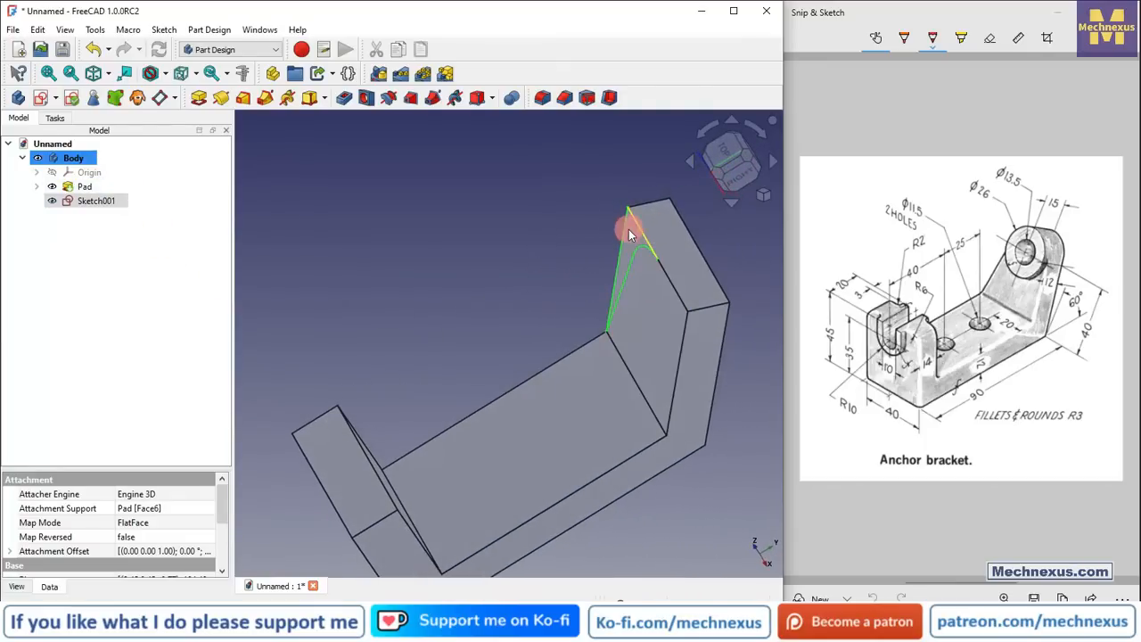
middle_drag(632, 257, 504, 267)
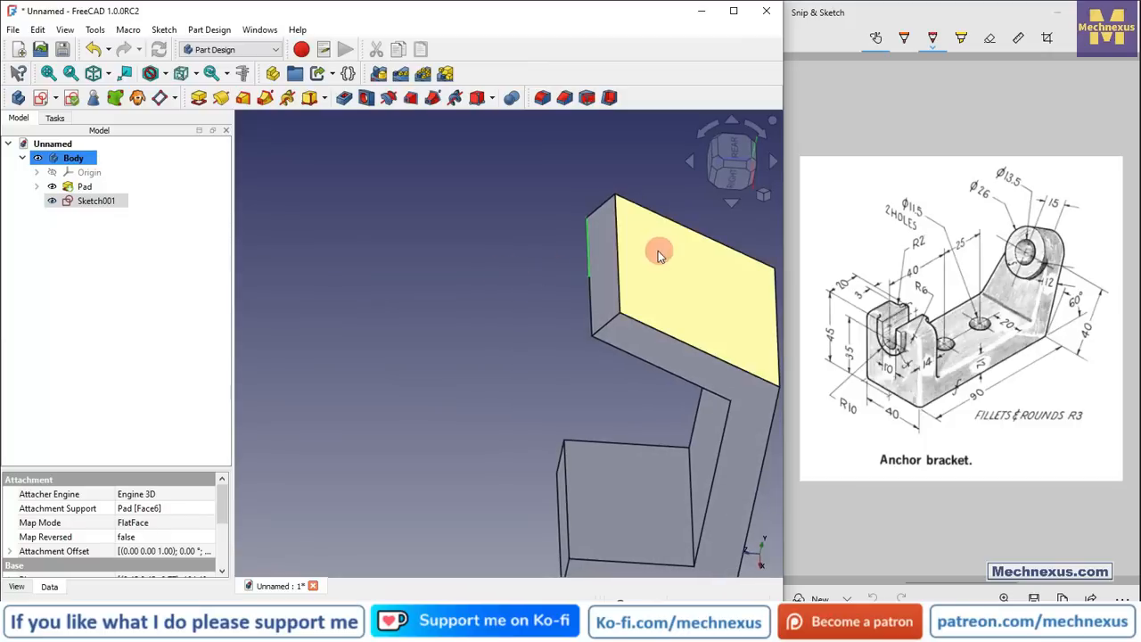
click(349, 97)
click(162, 216)
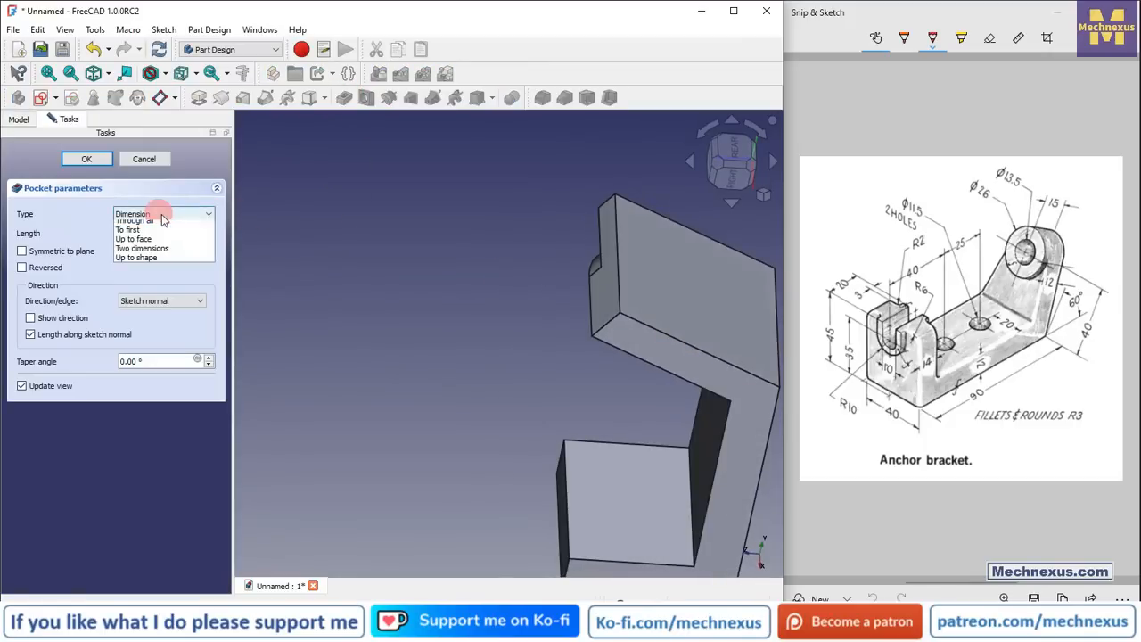
click(138, 239)
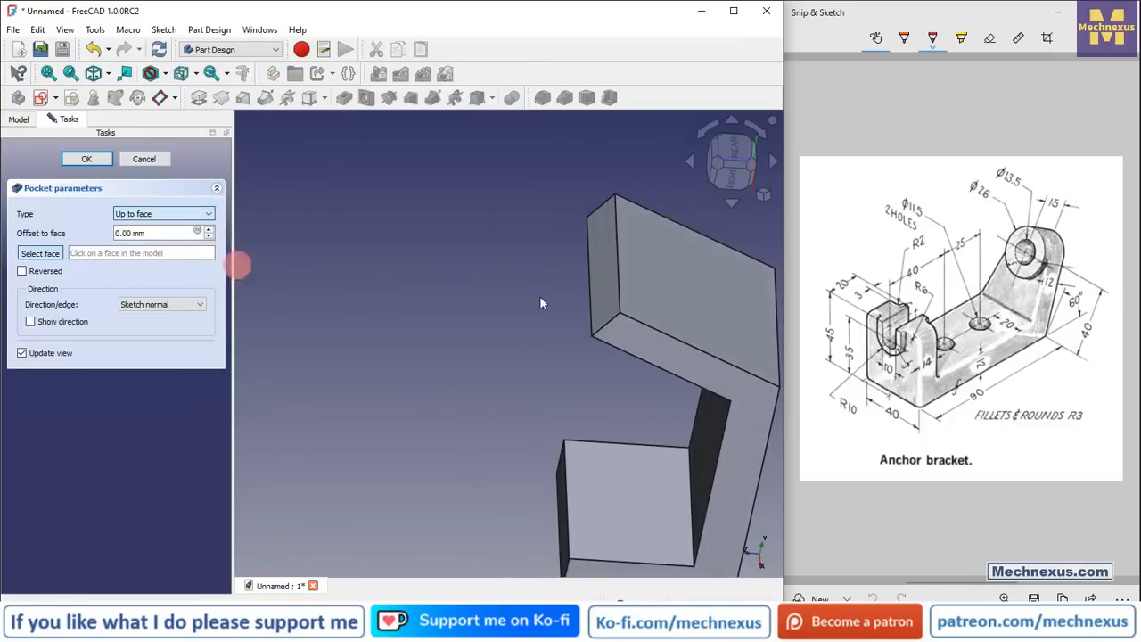
click(664, 259)
click(91, 164)
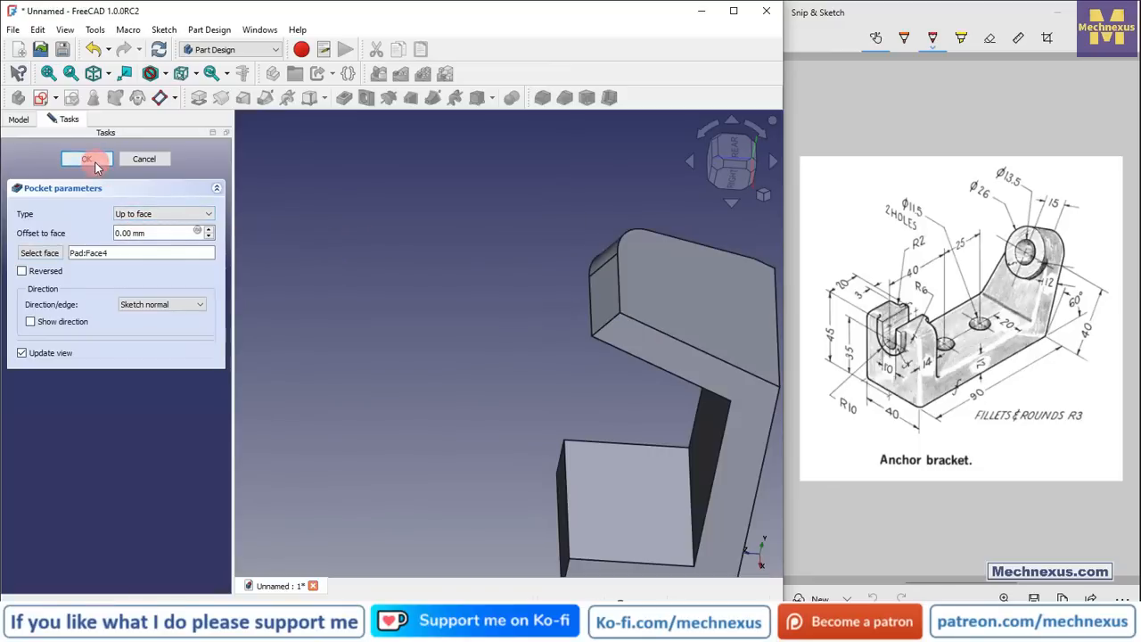
- Return to the isometric view and show the body's origin planes
scroll(429, 357, down, 3)
click(426, 374)
key(0)
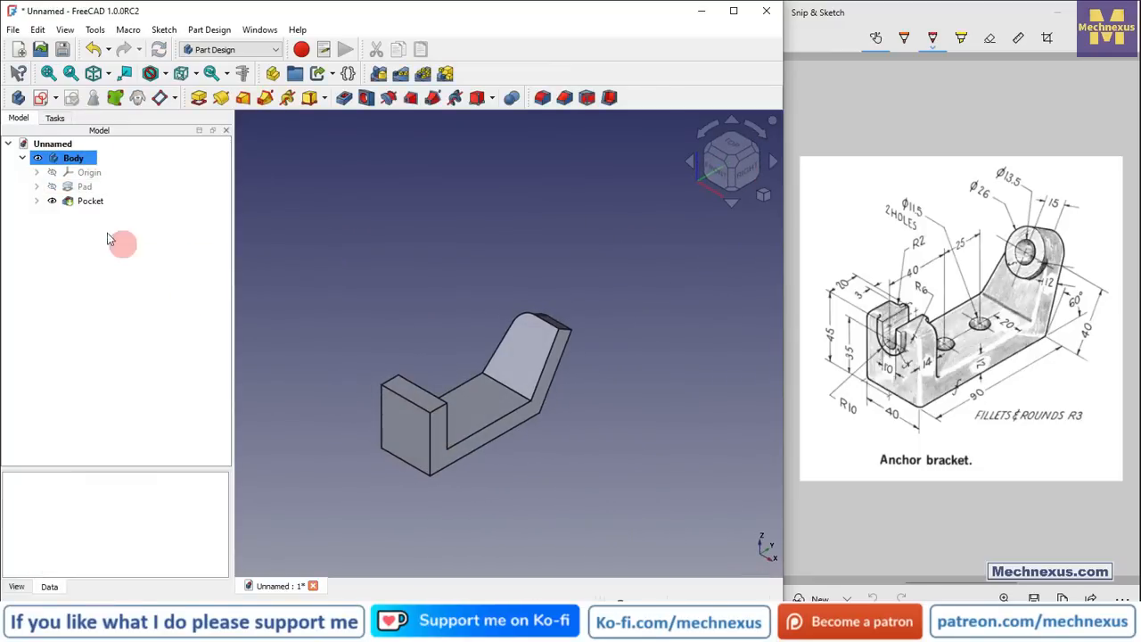
click(90, 172)
key(space)
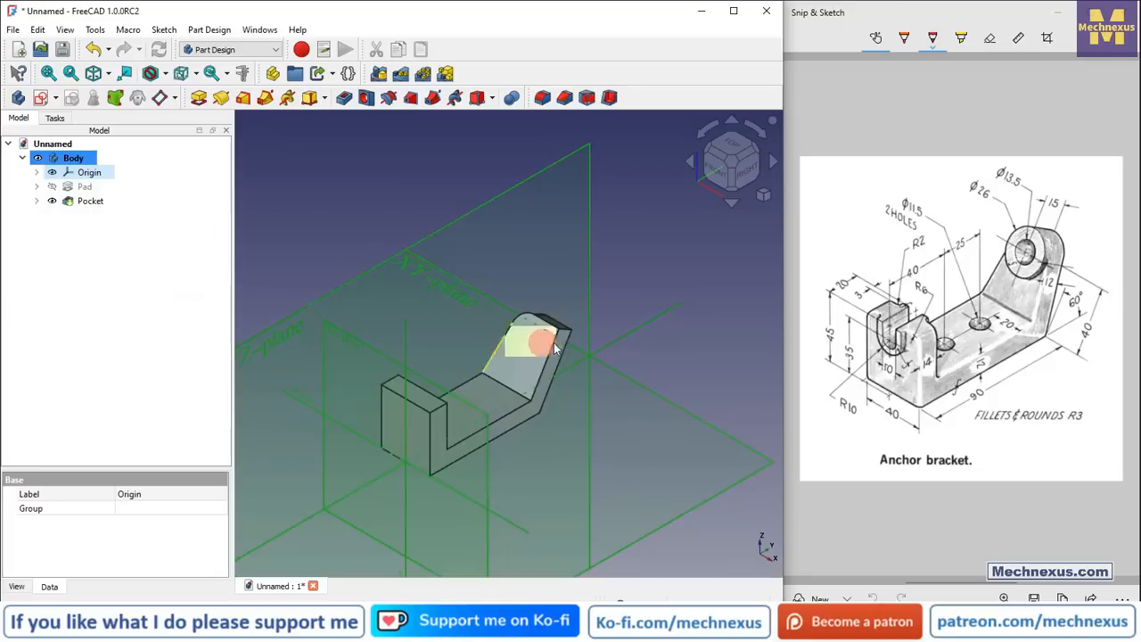
click(548, 163)
scroll(542, 226, down, 3)
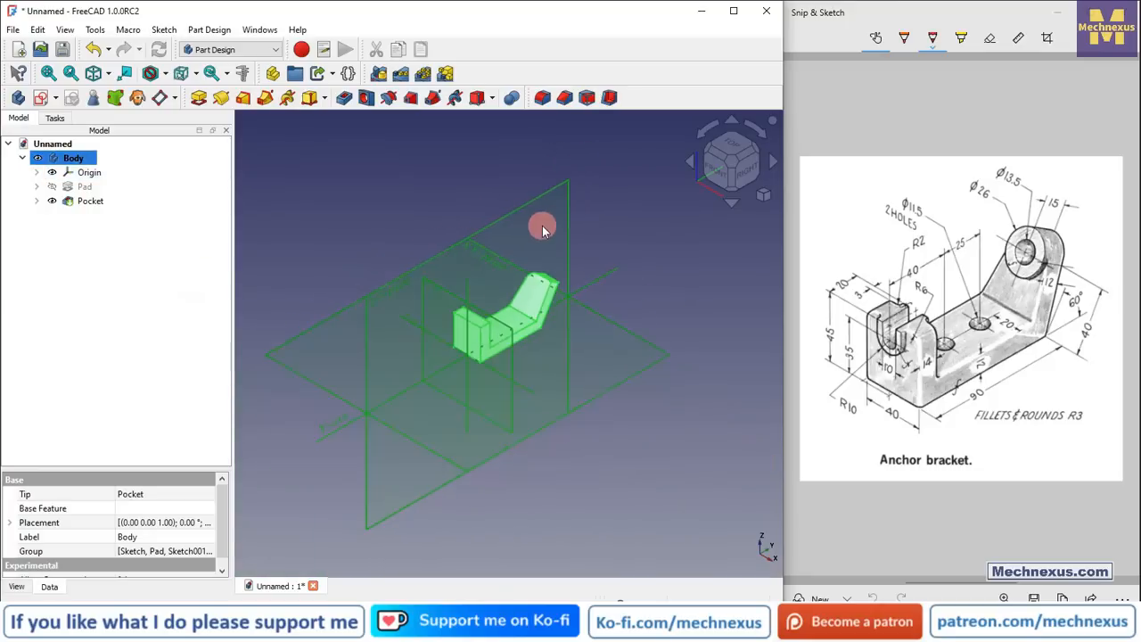
click(370, 319)
click(114, 230)
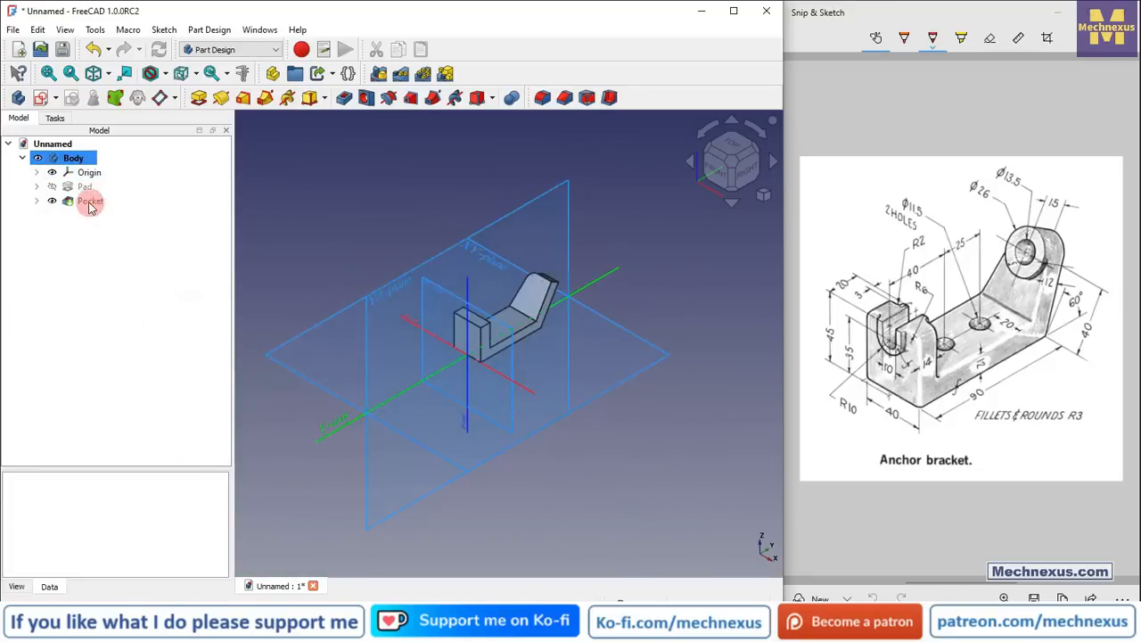
- Mirror the Pocket about the YZ plane using Transform tool shapes
click(89, 202)
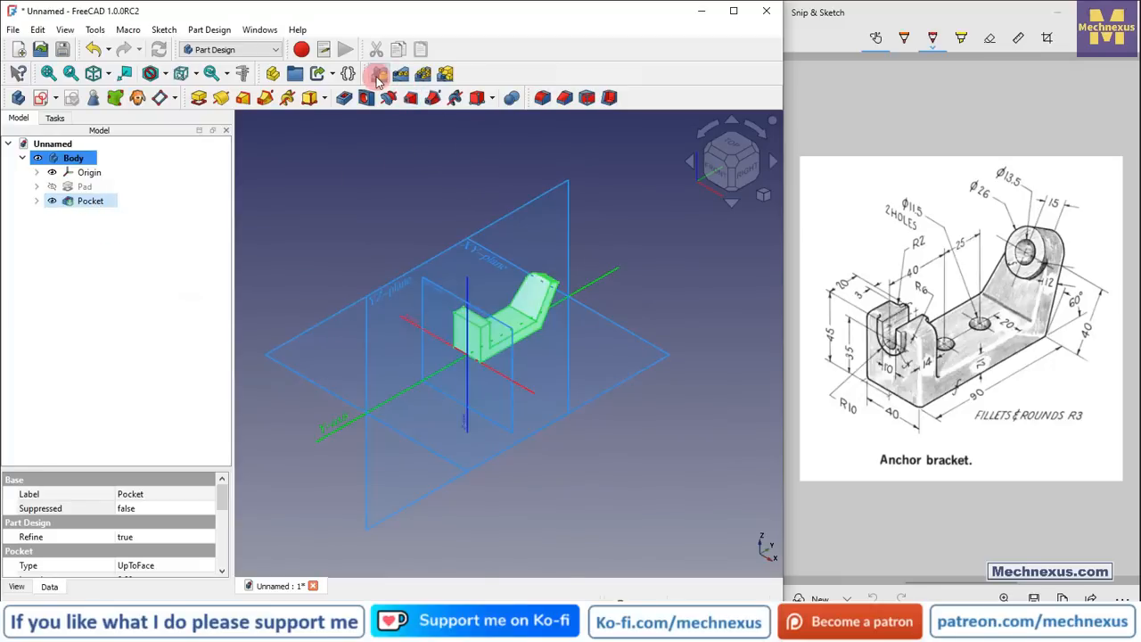
click(378, 77)
click(152, 322)
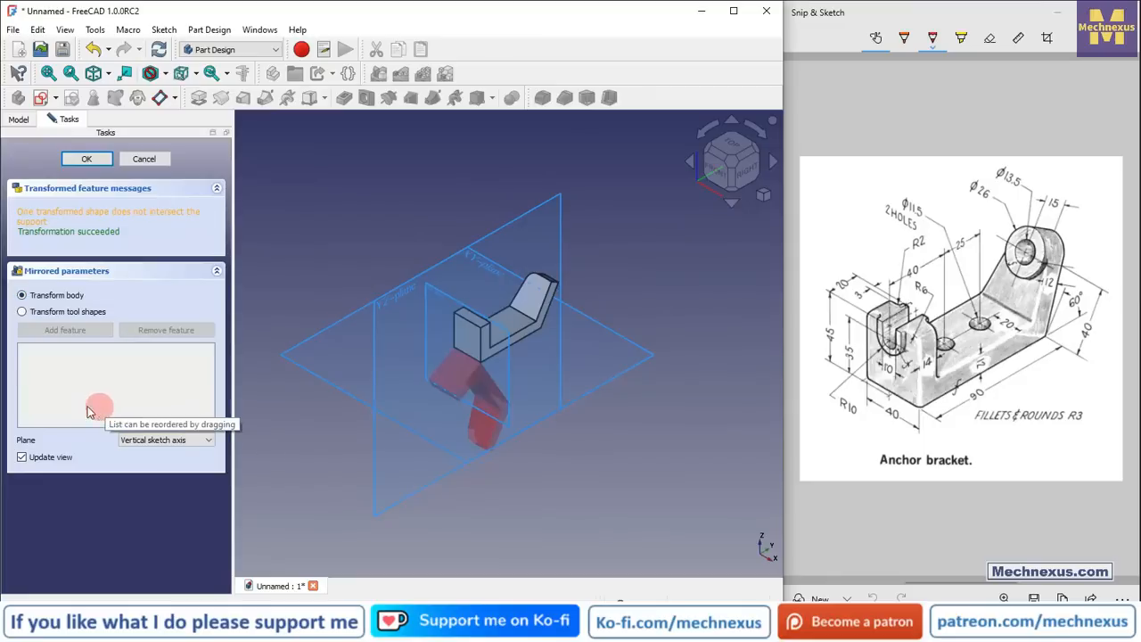
click(22, 311)
click(157, 436)
click(153, 493)
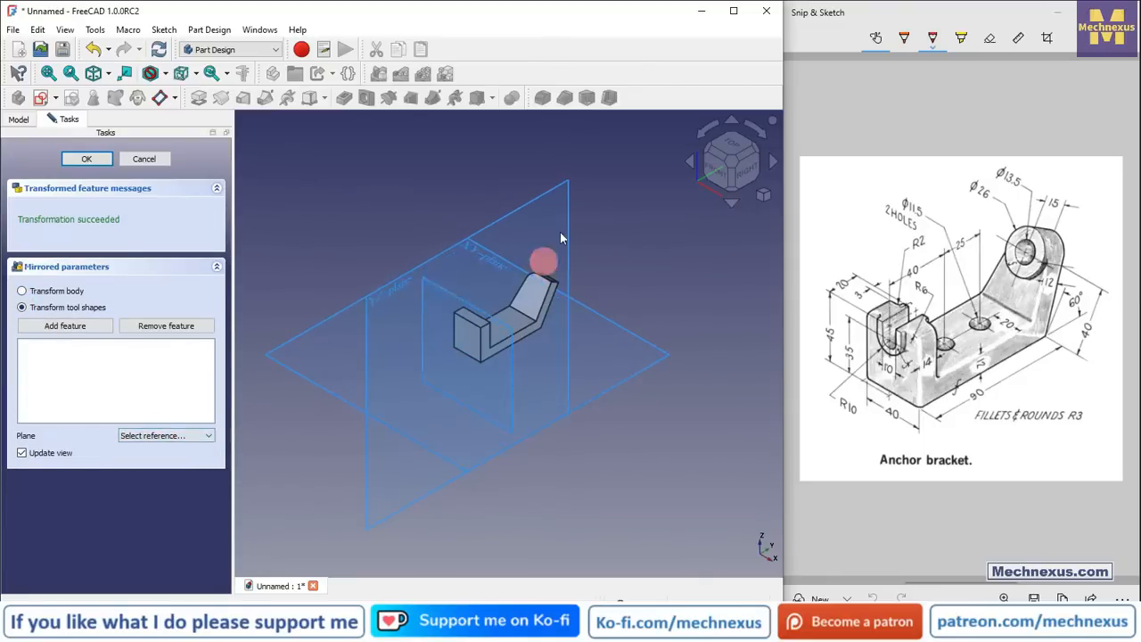
click(552, 203)
click(87, 160)
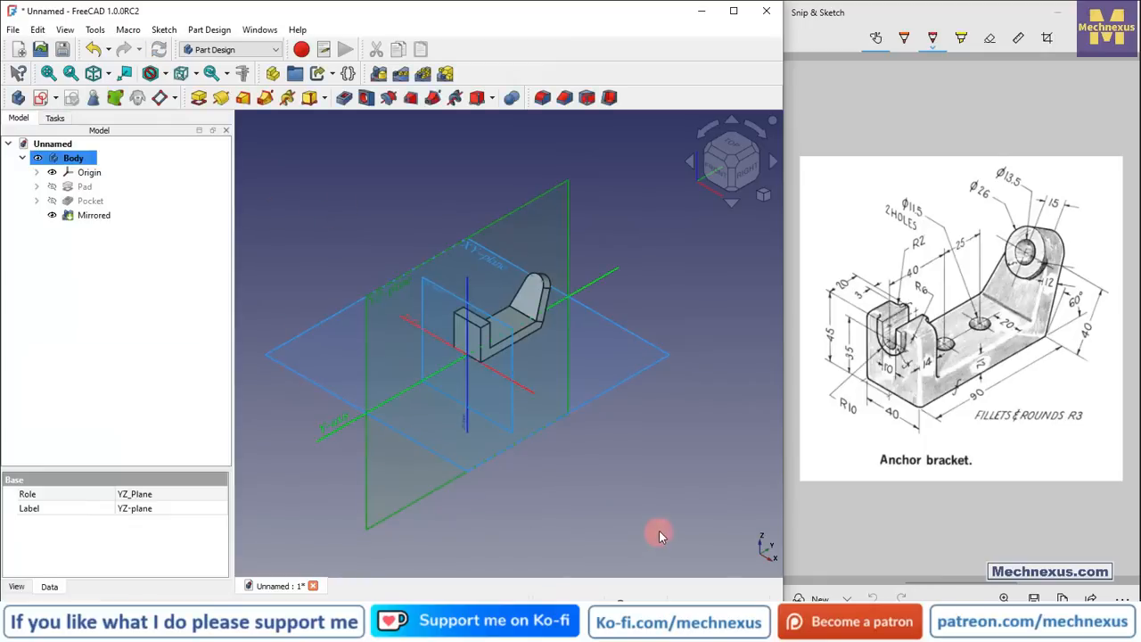
- Hide the body's Origin
click(89, 172)
key(space)
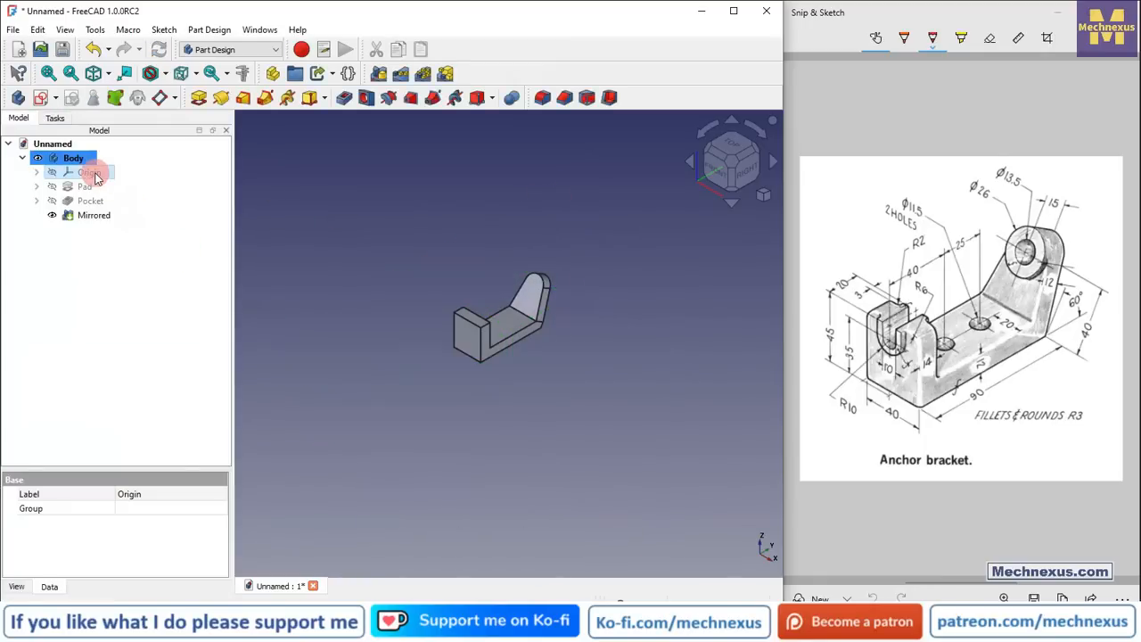
scroll(496, 250, up, 2)
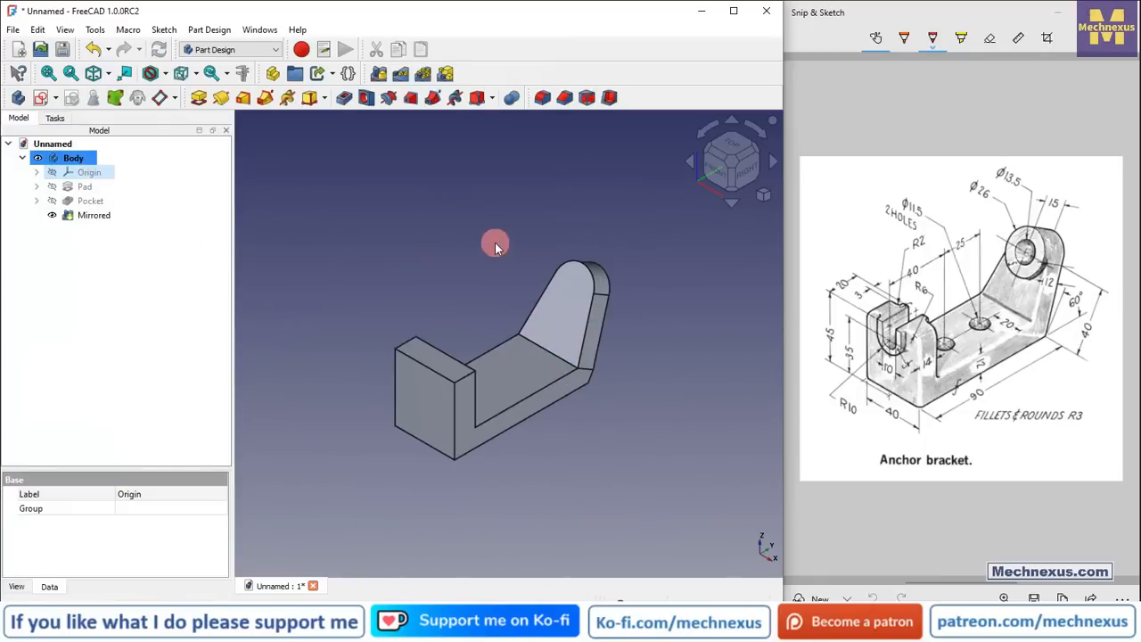
- Fillet the two short top edges of the front upright block
click(589, 506)
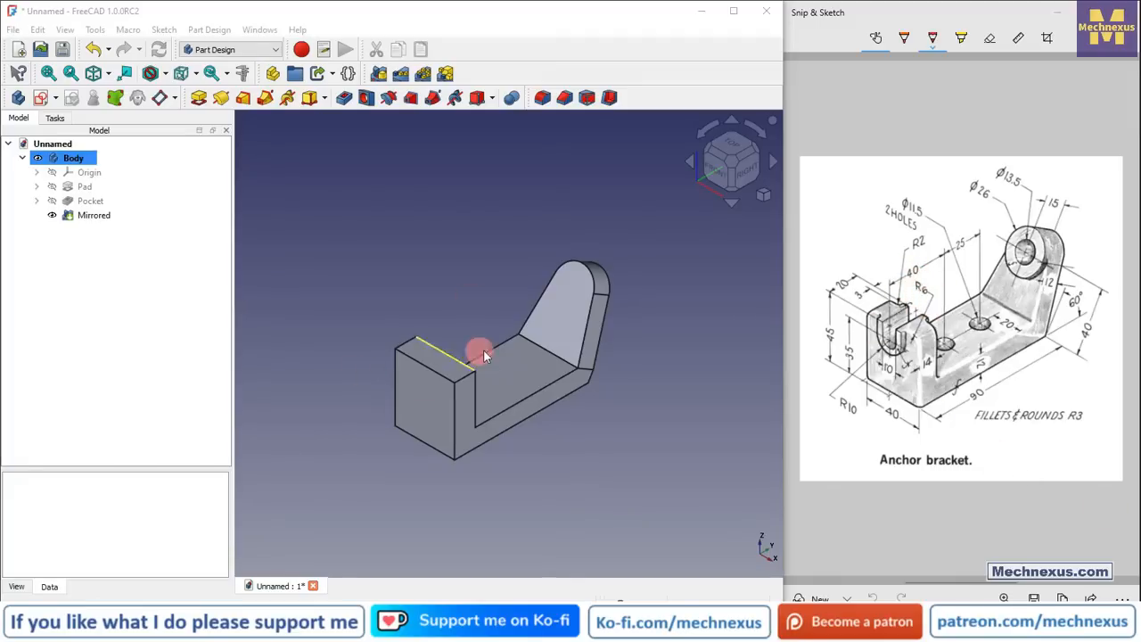
click(465, 376)
ctrl+click(409, 340)
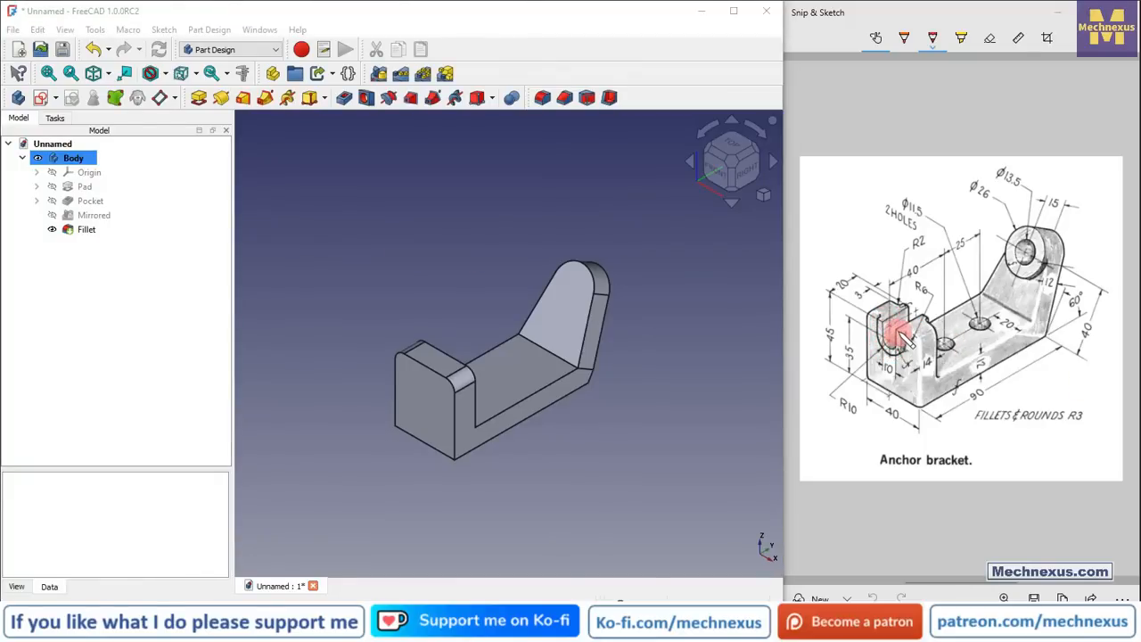
- Start a sketch on the front face of the upright block and project its top edge as external geometry
click(428, 386)
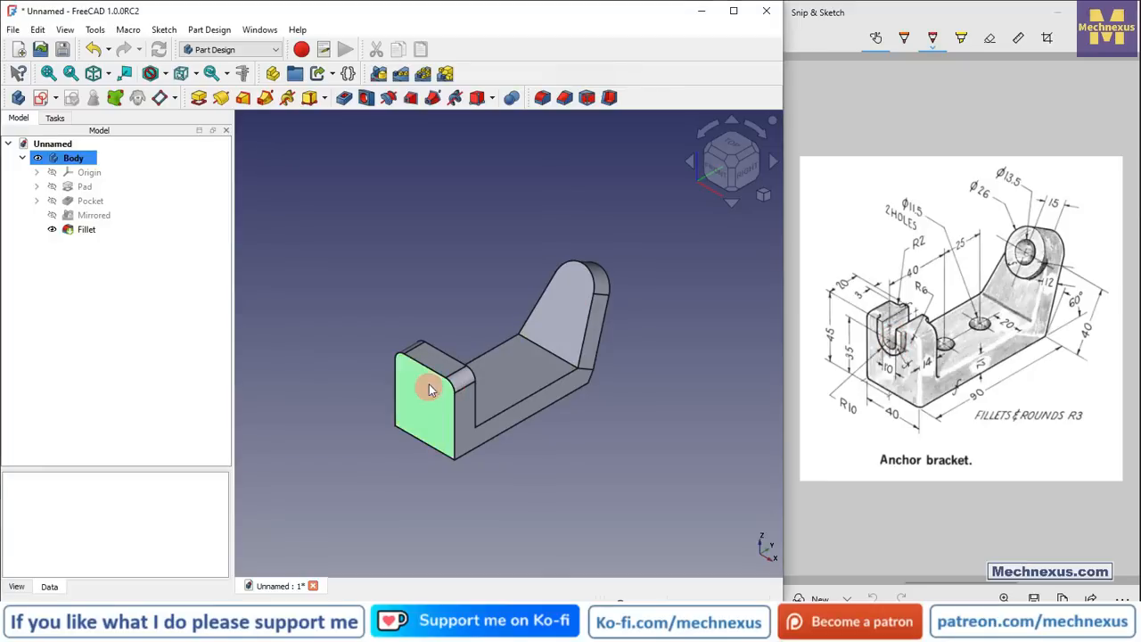
click(41, 99)
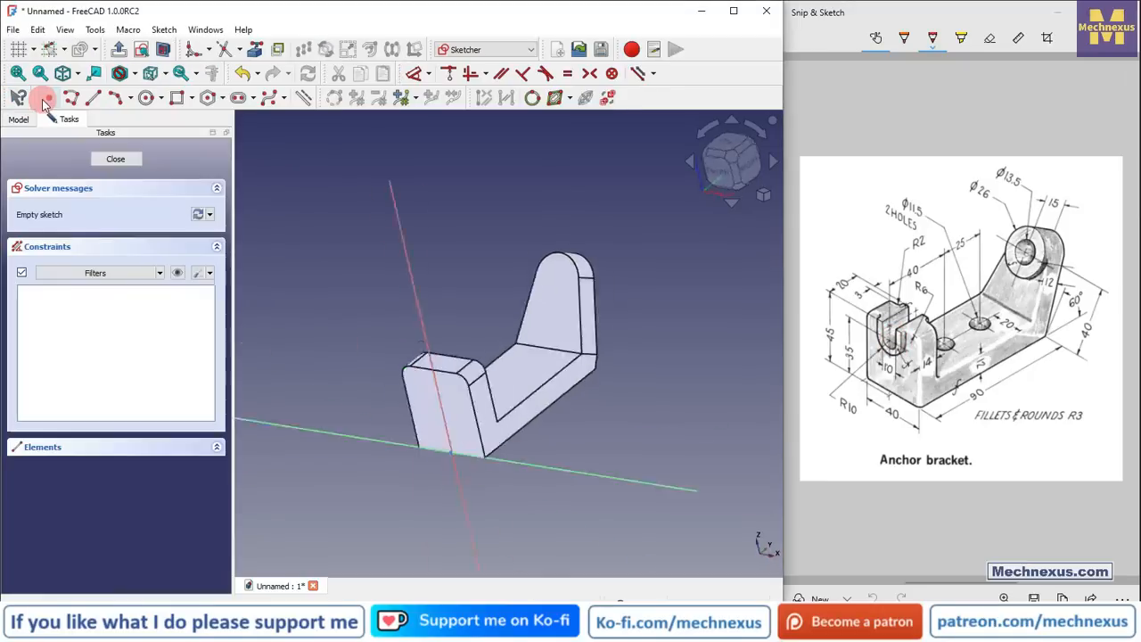
click(762, 133)
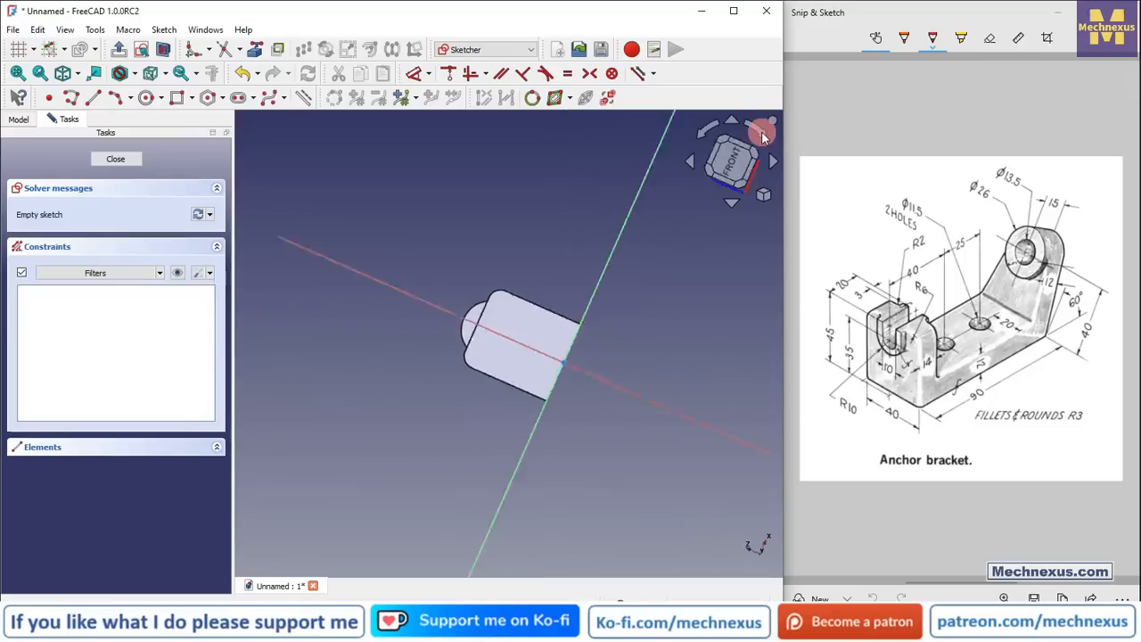
scroll(511, 343, up, 4)
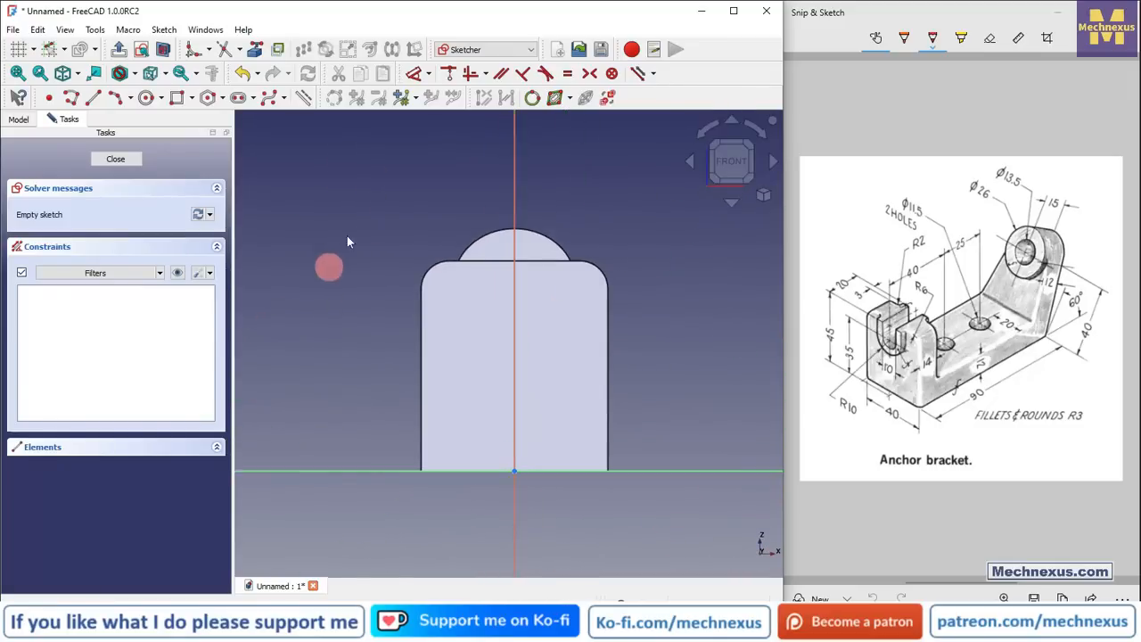
click(484, 260)
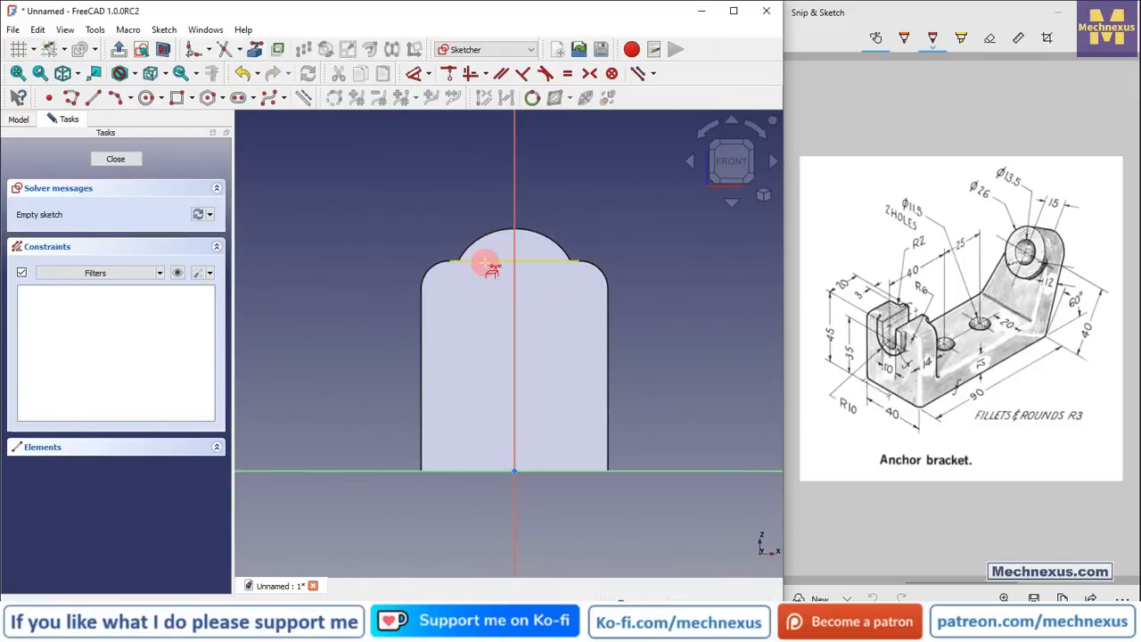
scroll(538, 281, up, 3)
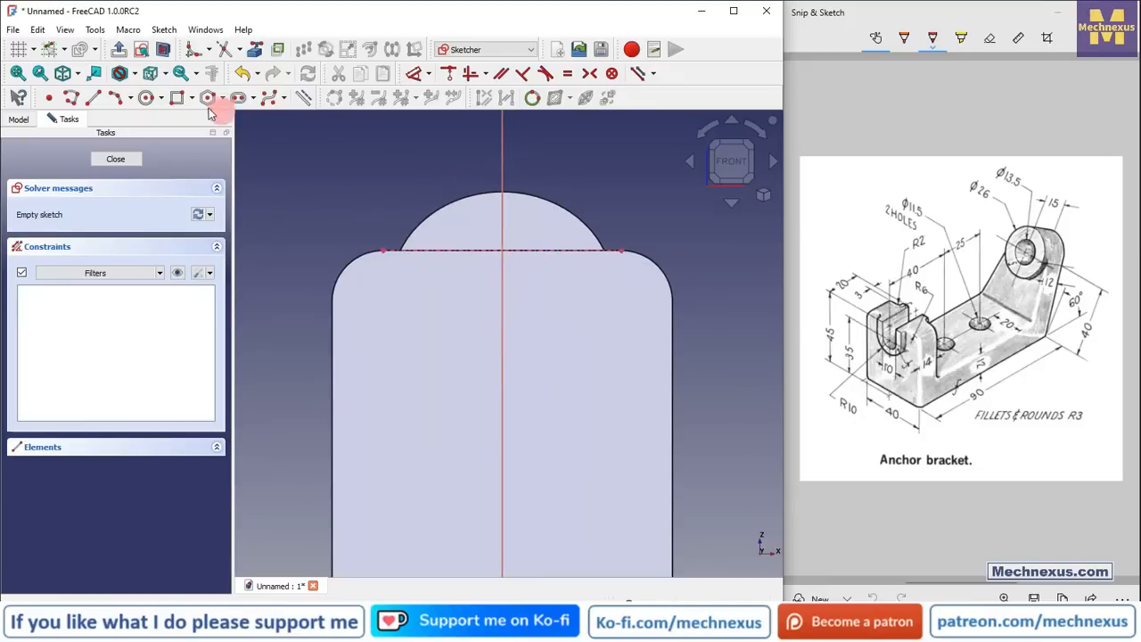
- Draw a rectangle across the vertical axis, starting on the projected top edge and extending down into the front face
click(176, 97)
click(452, 249)
click(551, 355)
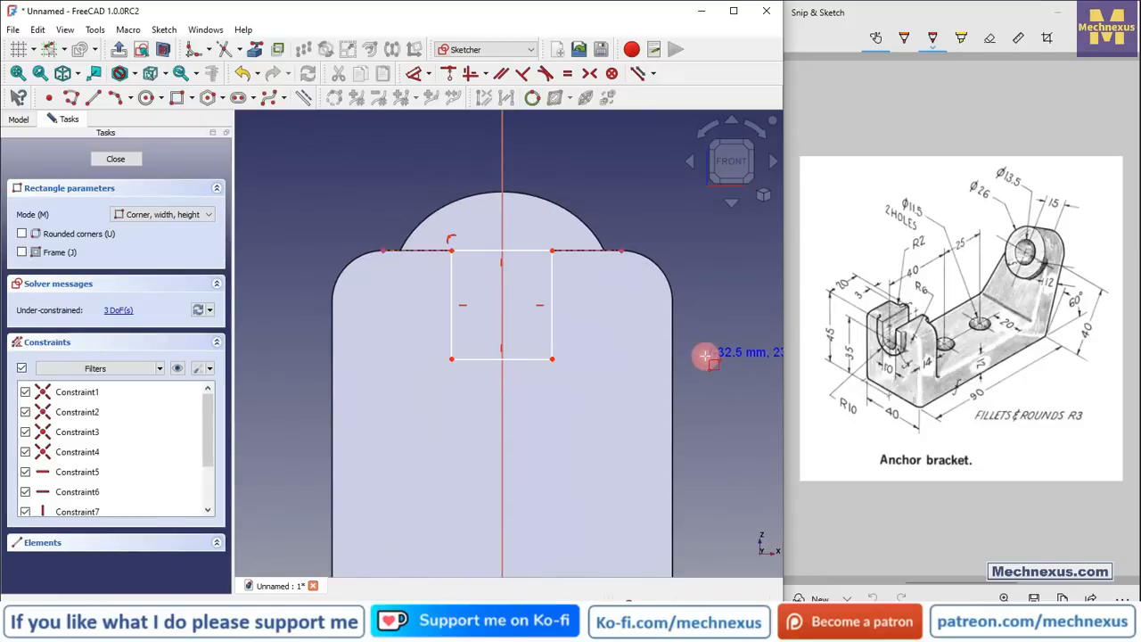
right_click(675, 354)
scroll(473, 232, up, 2)
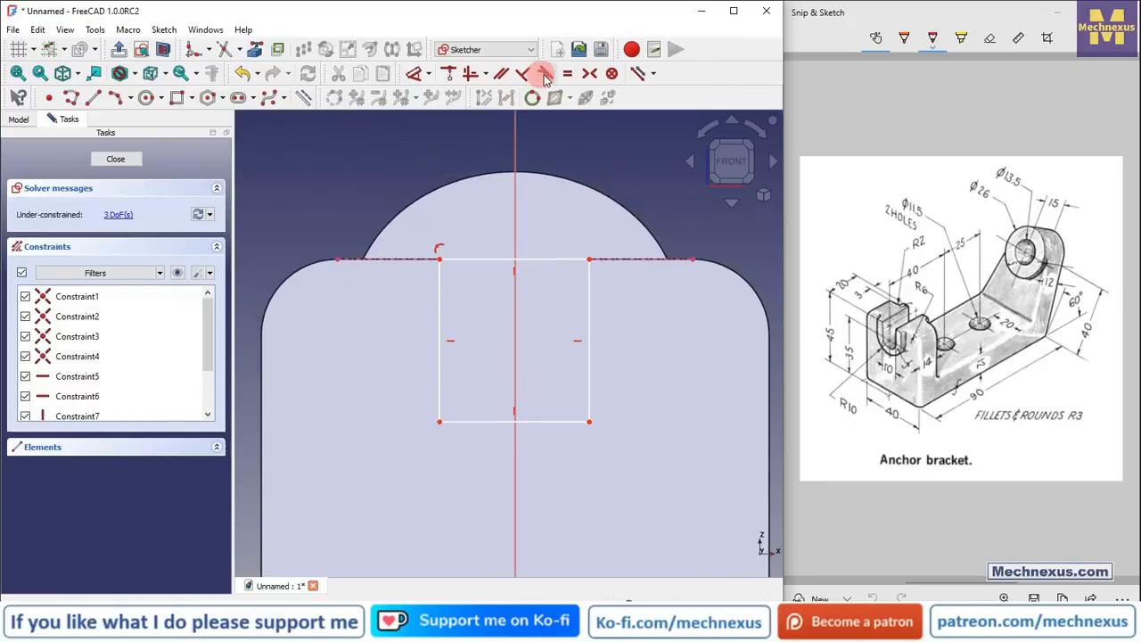
- Delete the rectangle's bottom edge and draw a three-point arc bulging downward between the lower ends of the side lines
click(537, 432)
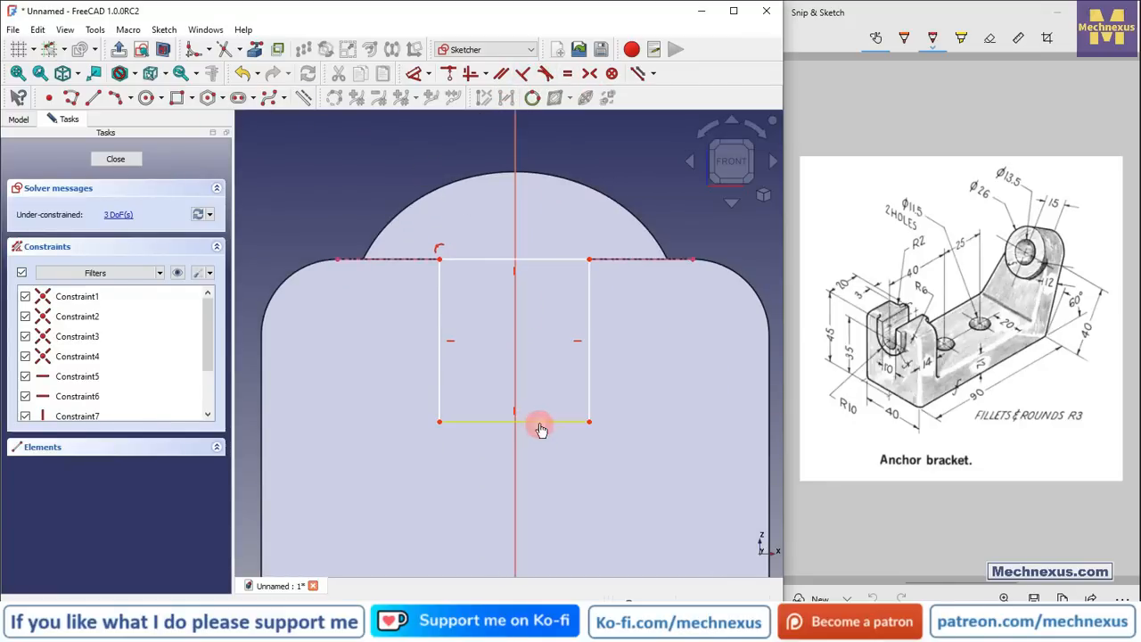
key(Delete)
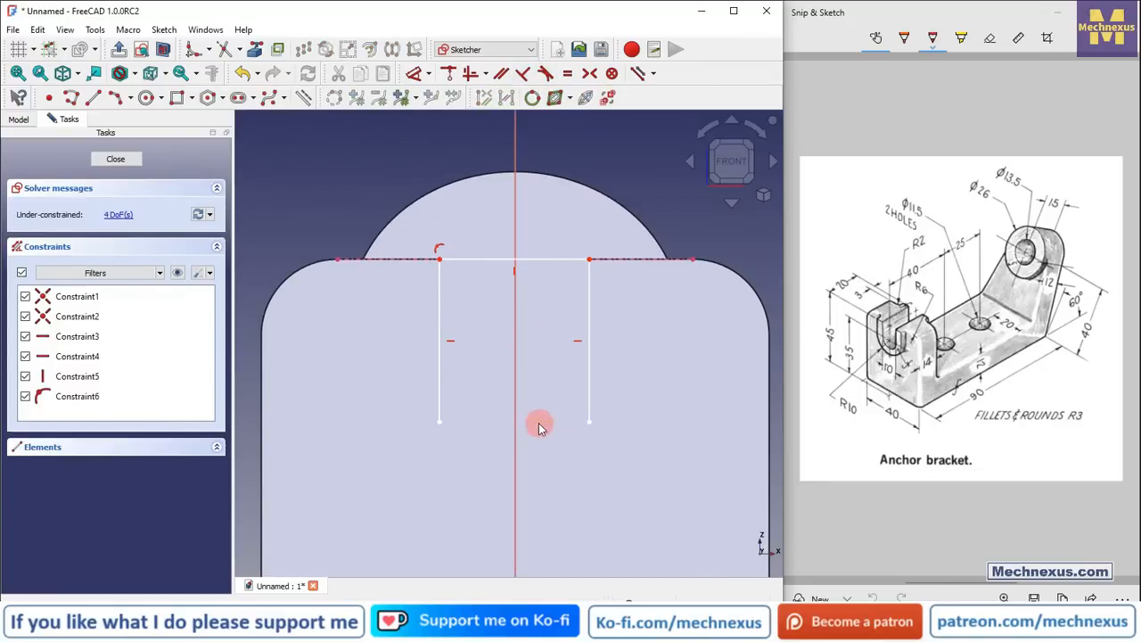
click(124, 101)
click(439, 421)
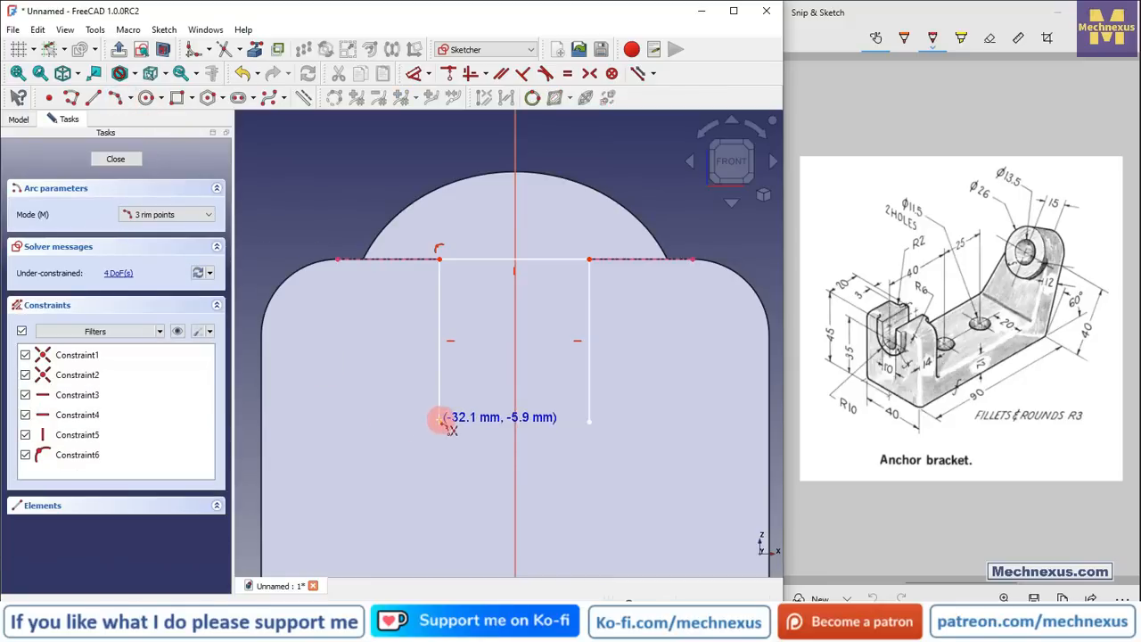
click(590, 422)
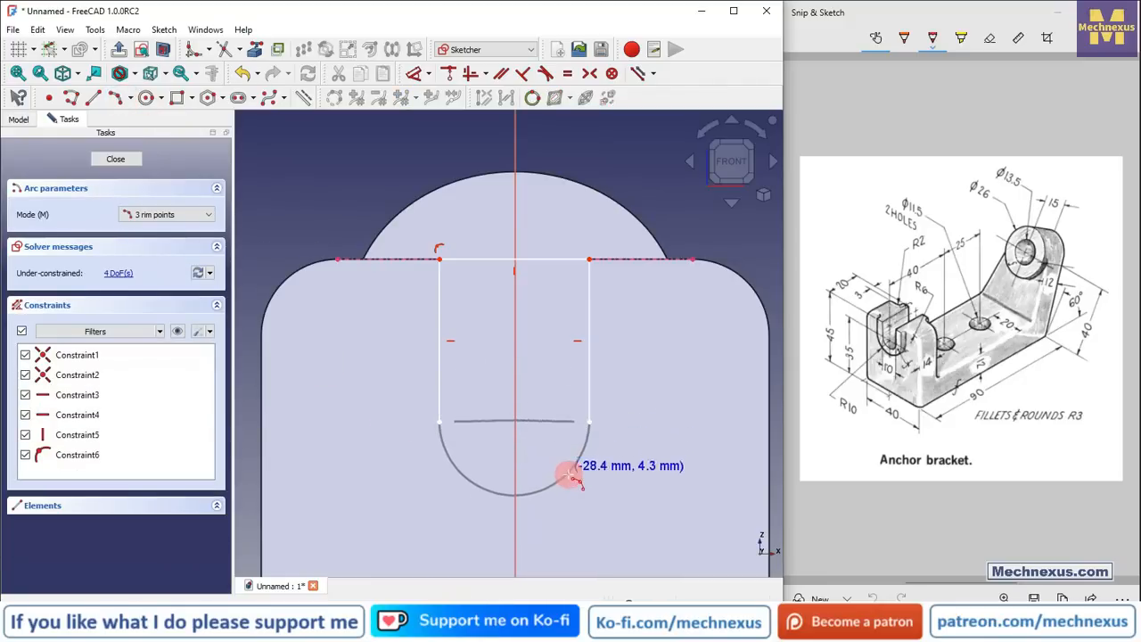
click(580, 466)
- Constrain the slot's arc tangent to both vertical side lines
click(581, 467)
click(589, 395)
click(546, 73)
click(443, 454)
click(439, 392)
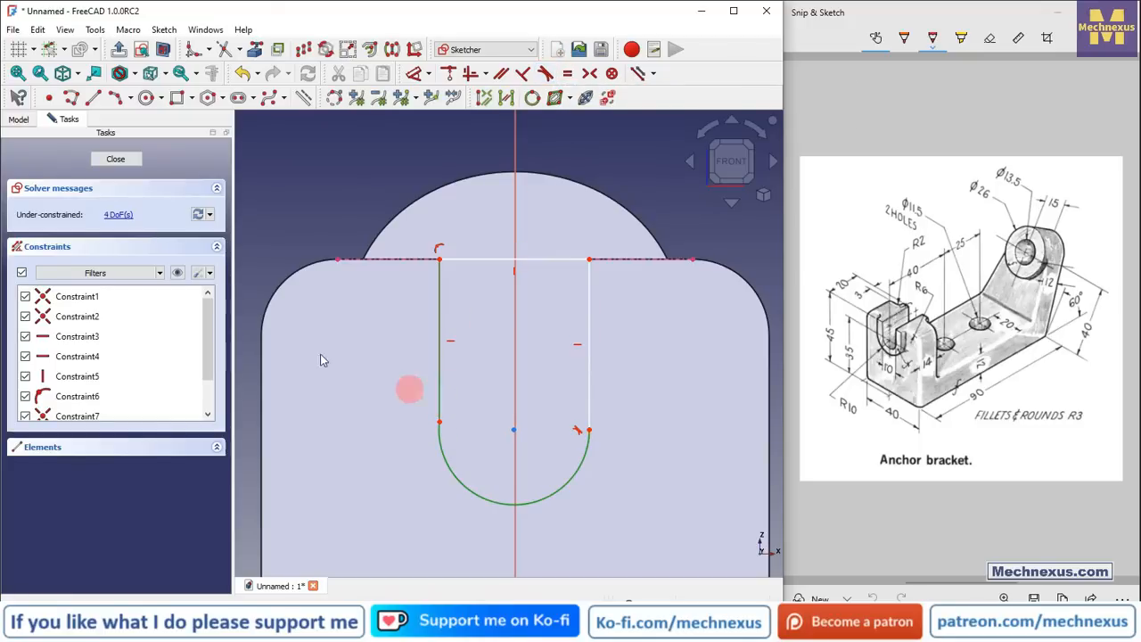
click(544, 73)
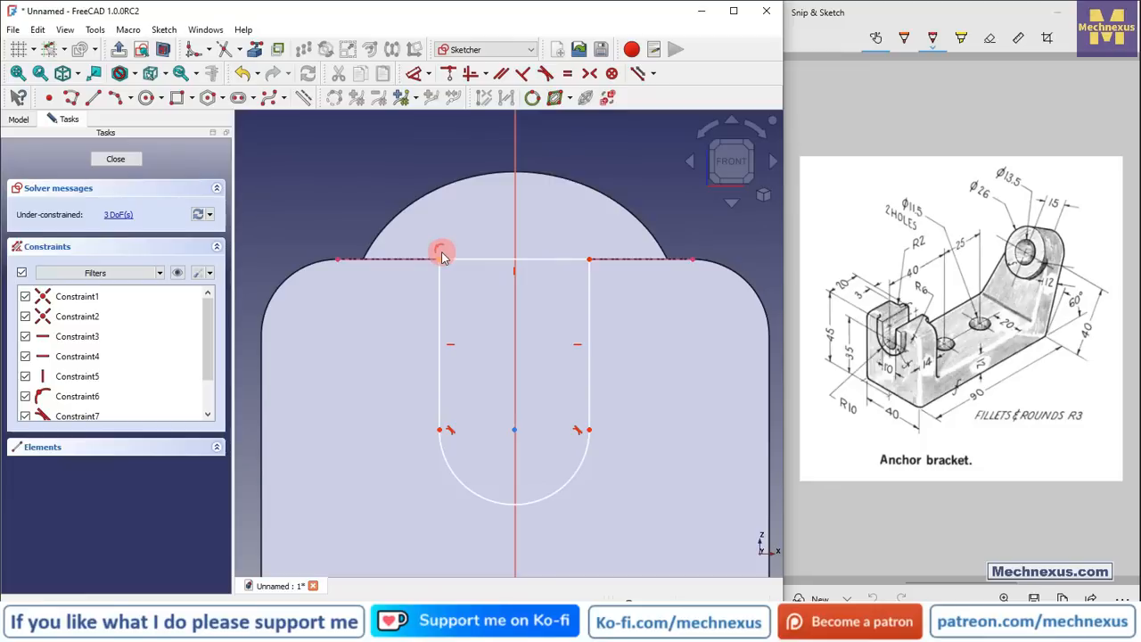
- Make the slot's top corners symmetric about the vertical axis and set the top edge's width to 10 mm
click(584, 77)
click(442, 254)
click(588, 259)
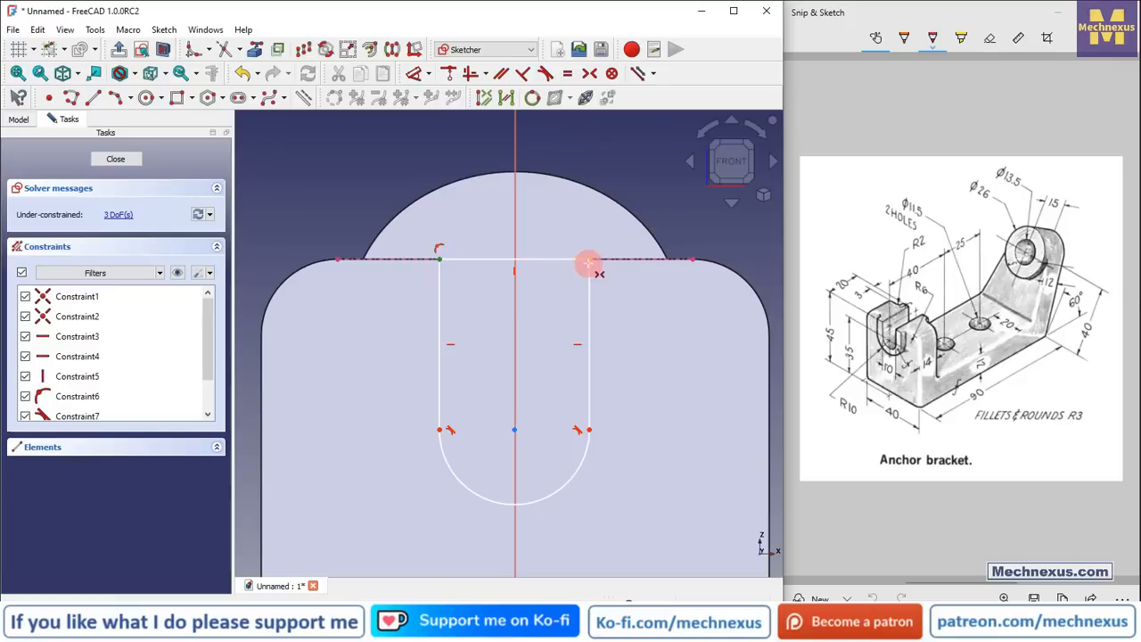
click(514, 230)
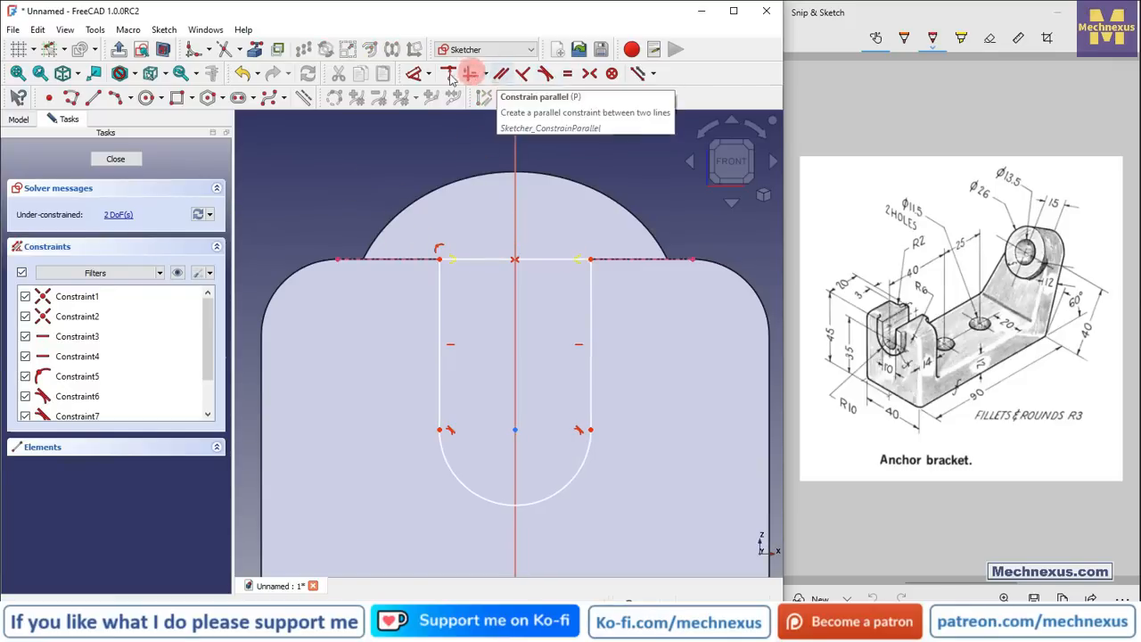
click(491, 259)
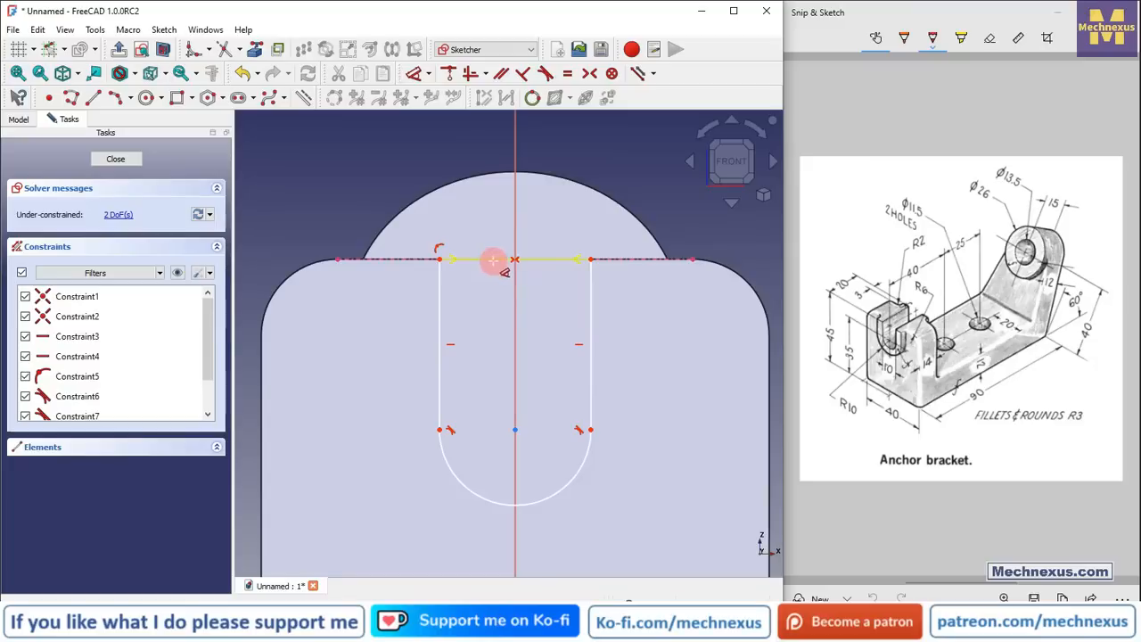
click(493, 219)
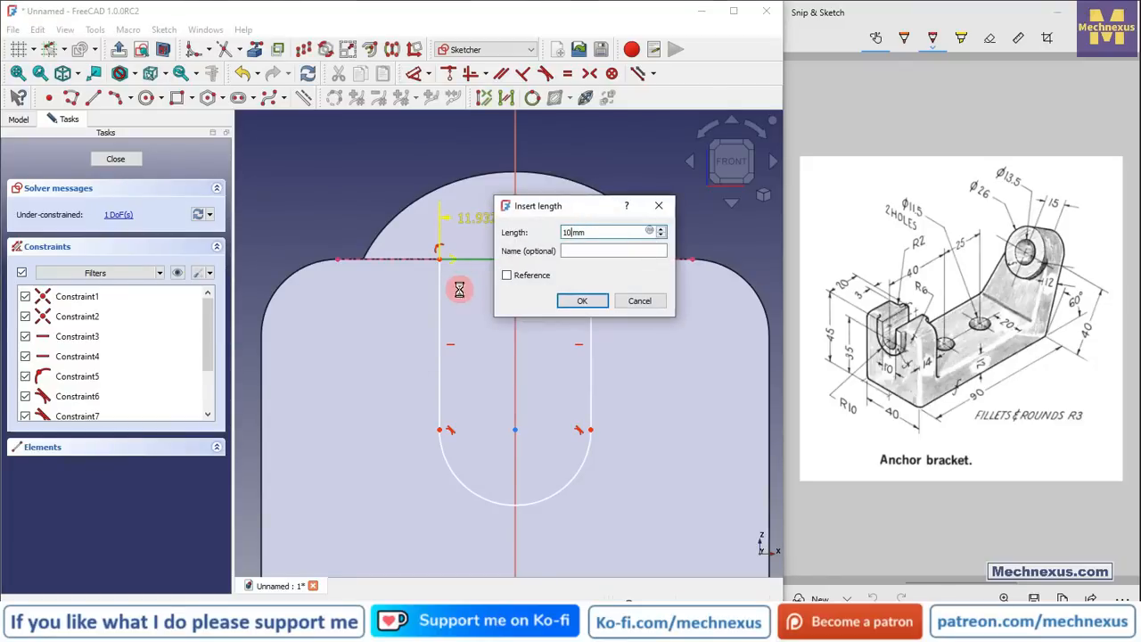
key(Return)
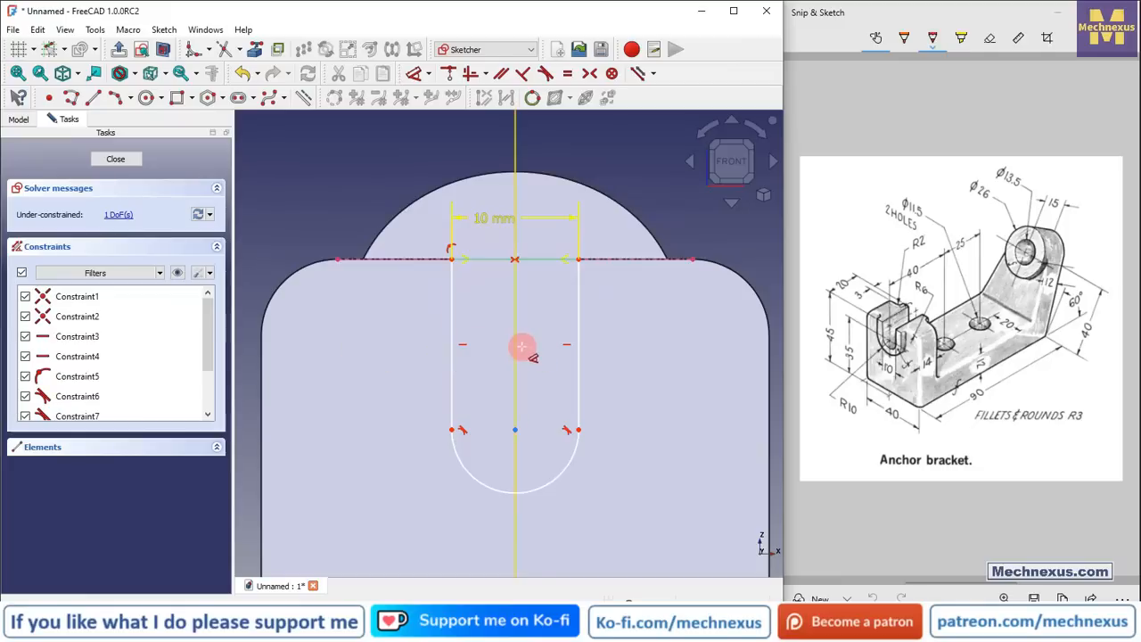
- Set the vertical distance from the horizontal axis to the slot arc's centre to 35 mm
scroll(507, 397, down, 5)
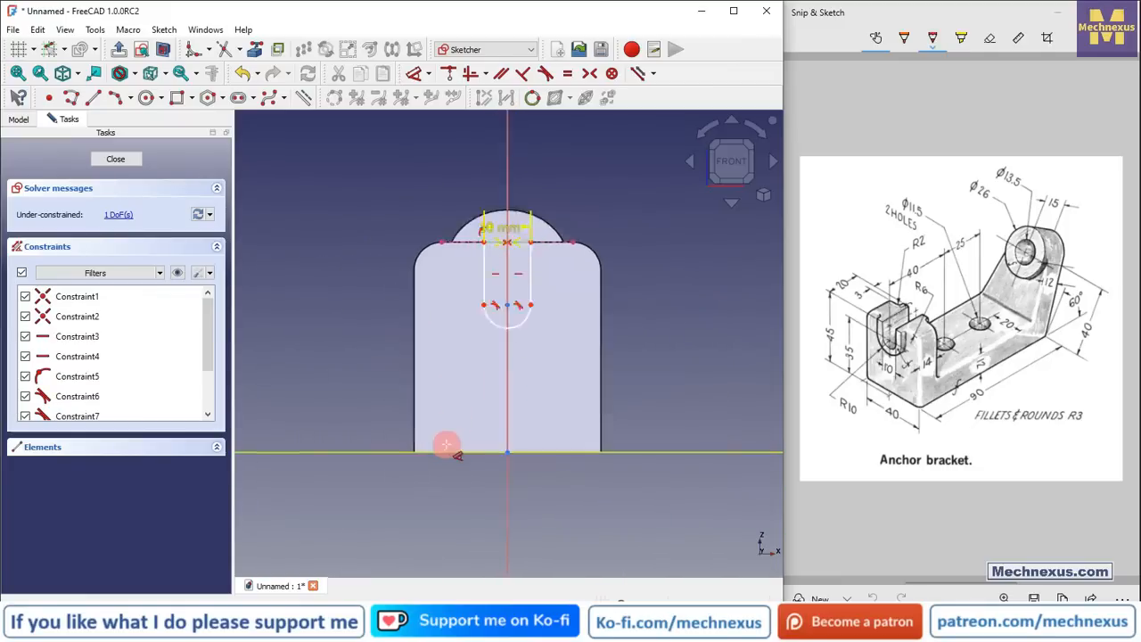
scroll(447, 446, up, 1)
click(527, 278)
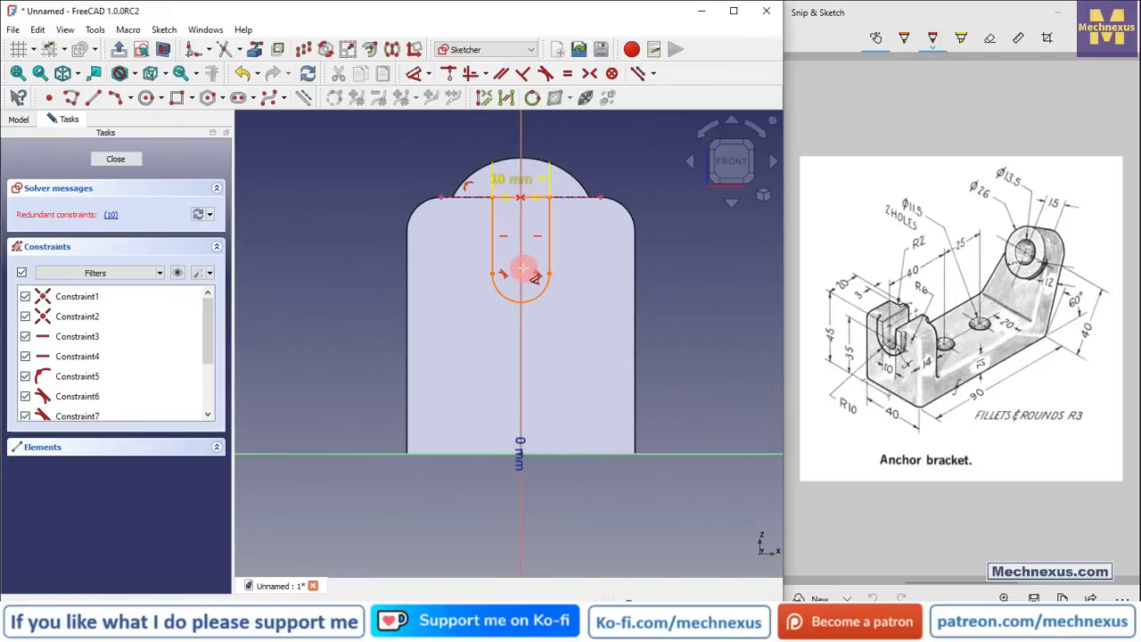
click(333, 413)
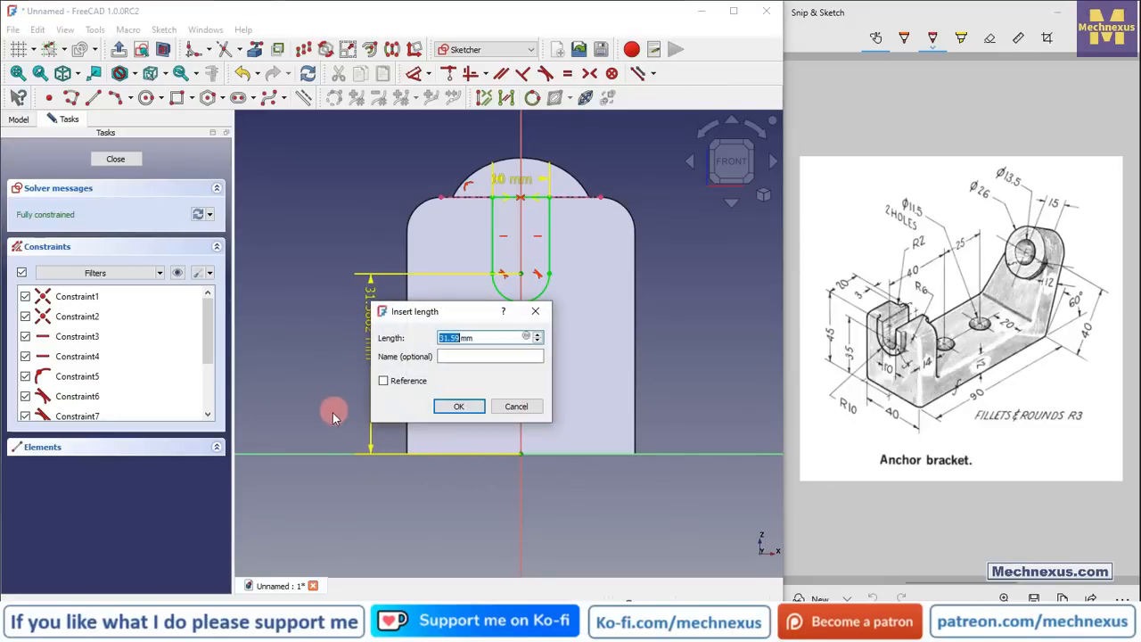
text(35)
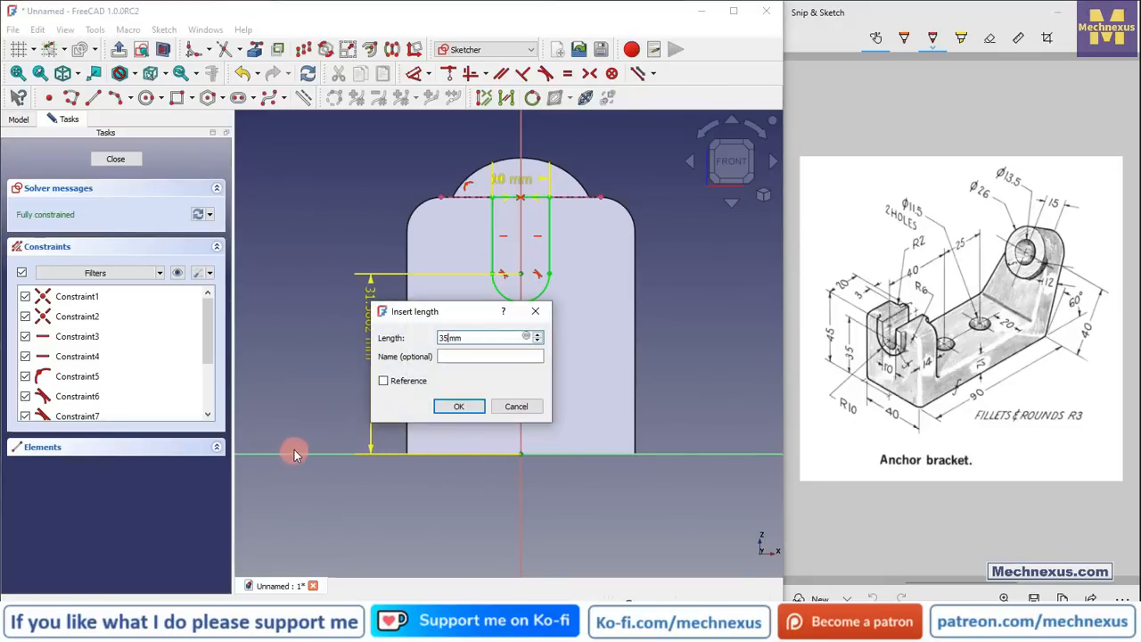
key(Return)
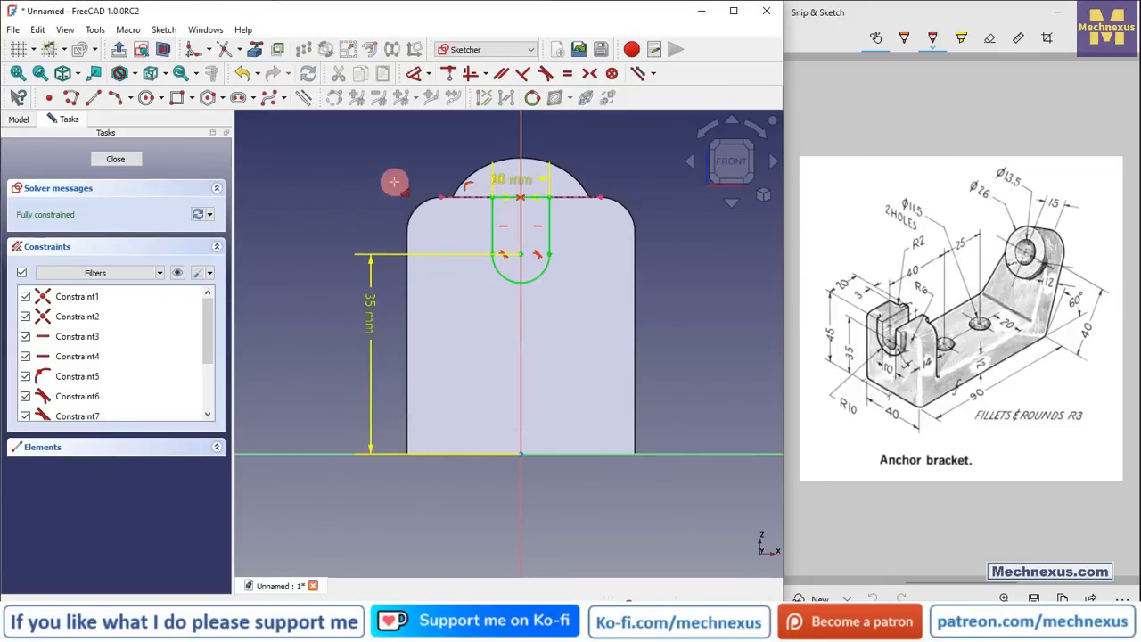
- Finish the slot sketch and pocket it with the Up to face type, ending at the upright block's rear face
scroll(364, 291, down, 2)
scroll(509, 205, up, 2)
drag(459, 233, 364, 200)
click(119, 49)
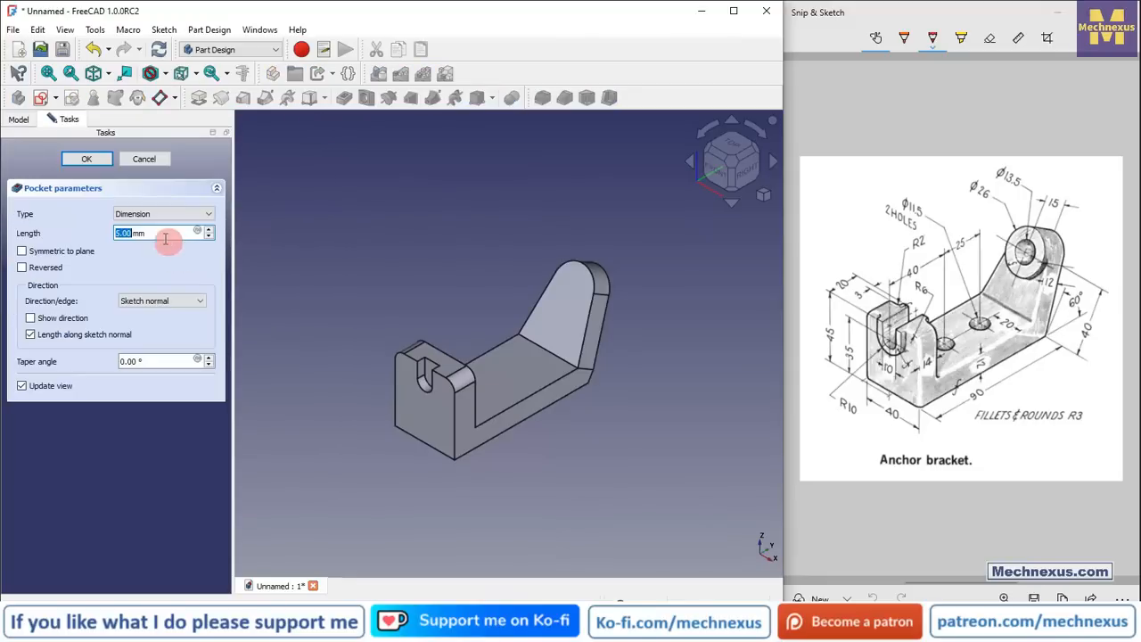
click(153, 214)
click(147, 254)
drag(382, 326, 313, 410)
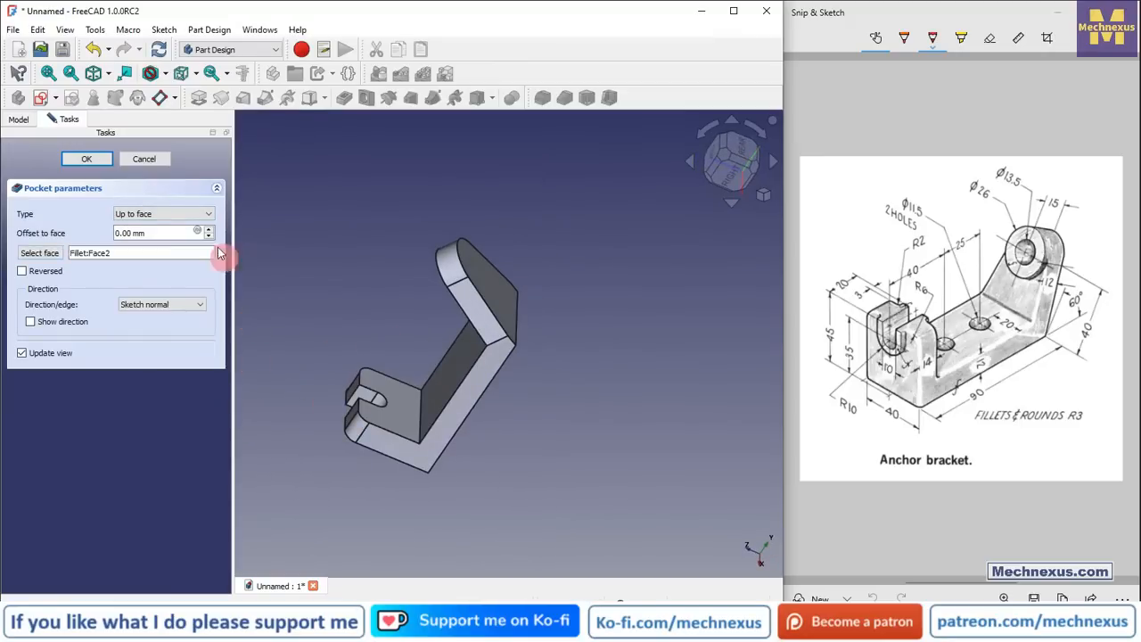
click(104, 164)
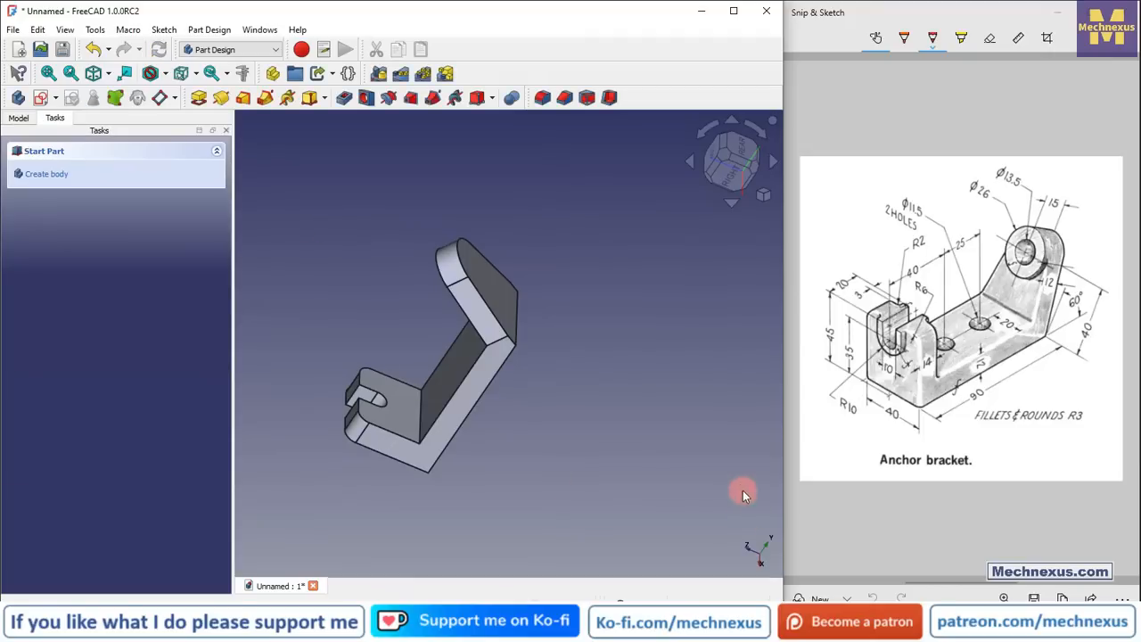
key(0)
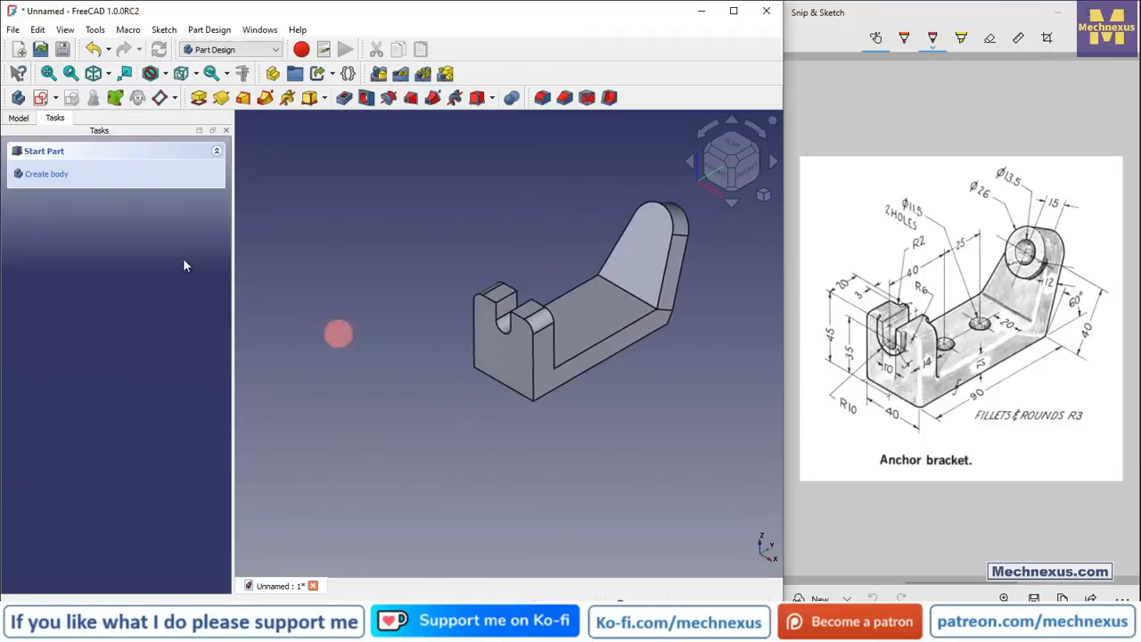
click(21, 120)
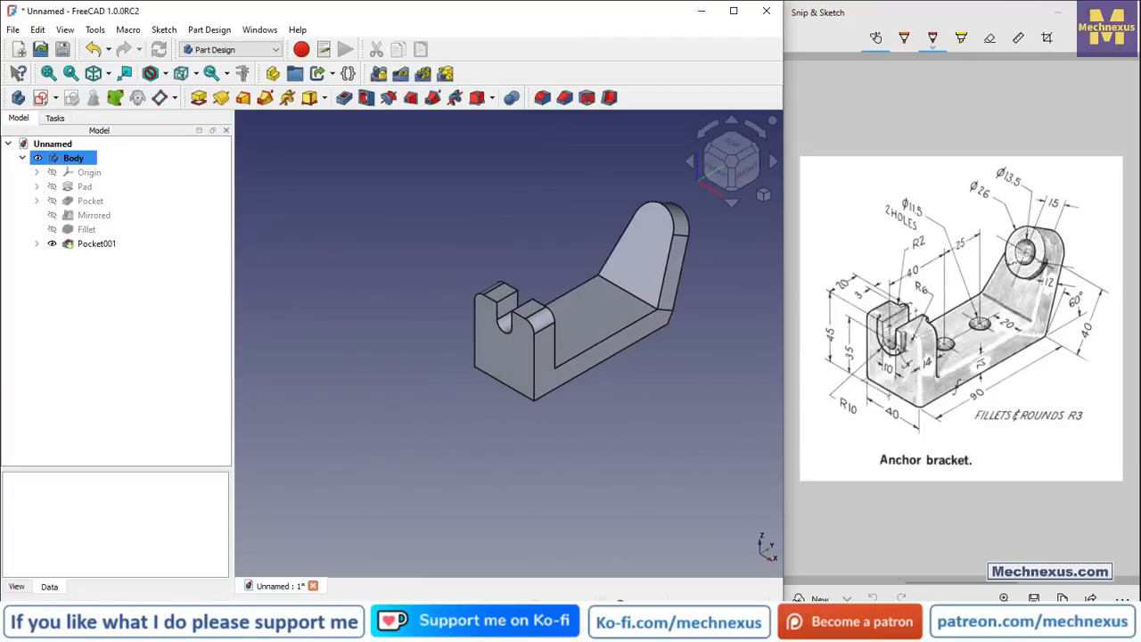
scroll(572, 419, down, 1)
scroll(643, 279, up, 2)
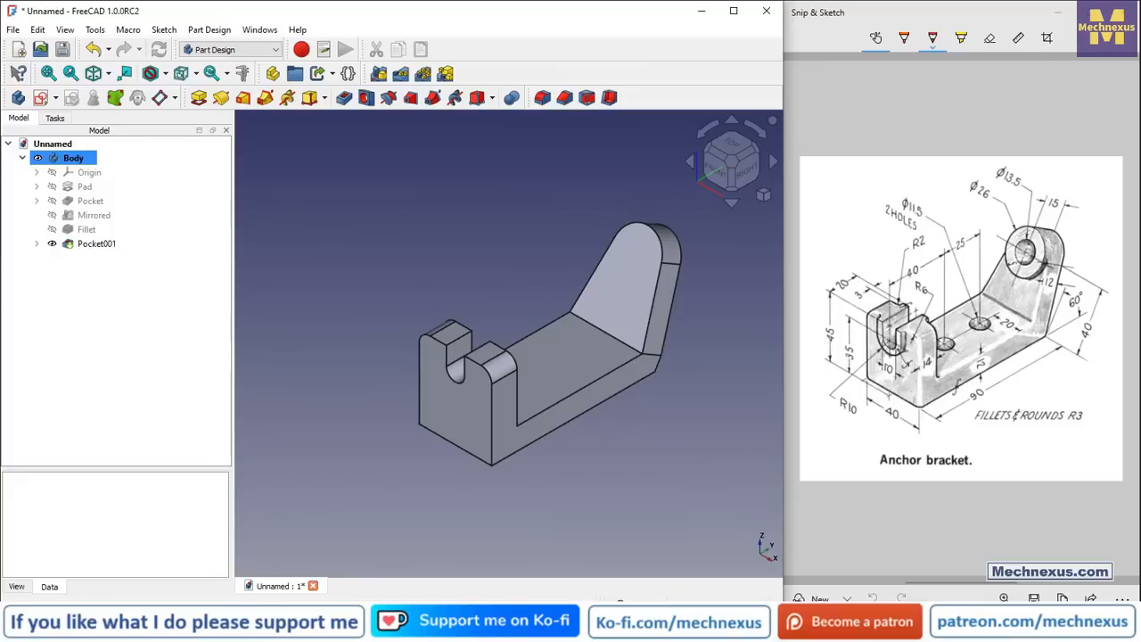
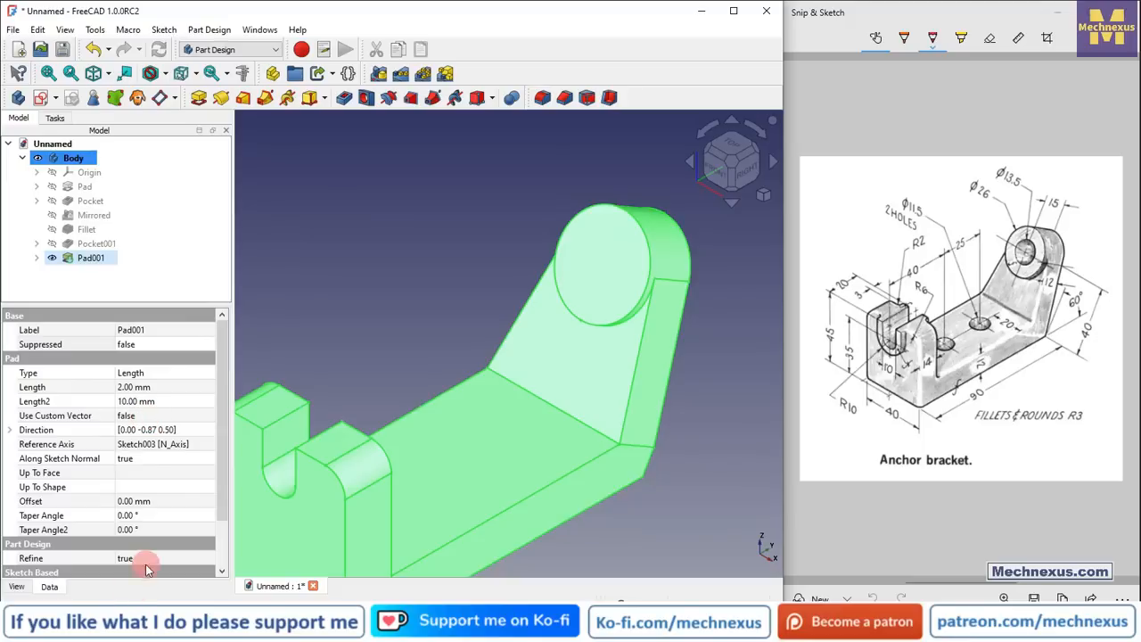
- Enlarge the model tree area above the property editor and clear the current selection
drag(168, 305, 178, 402)
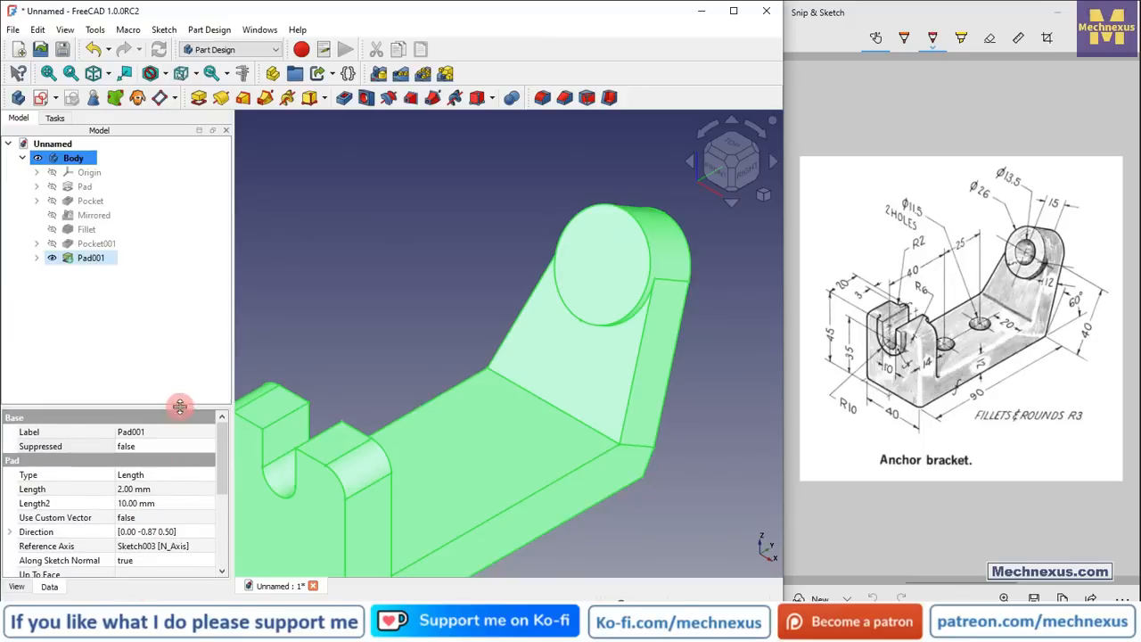
click(426, 242)
scroll(543, 245, down, 3)
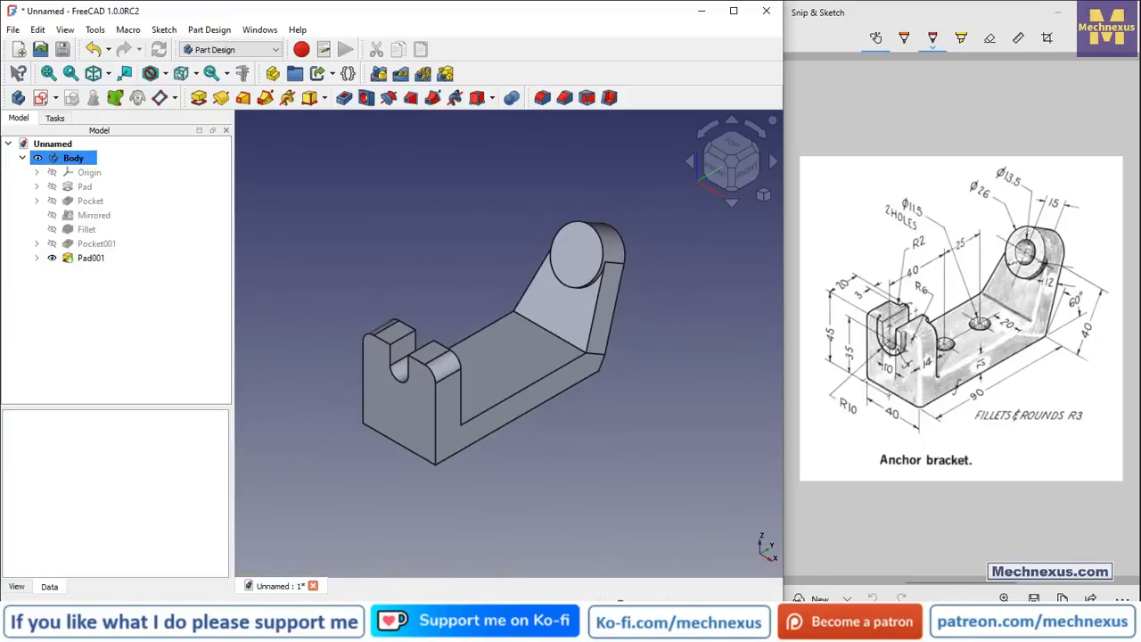
- Start a sketch on the front face of the inclined arm's round boss and project its circular edge as external geometry
key(alt+Tab)
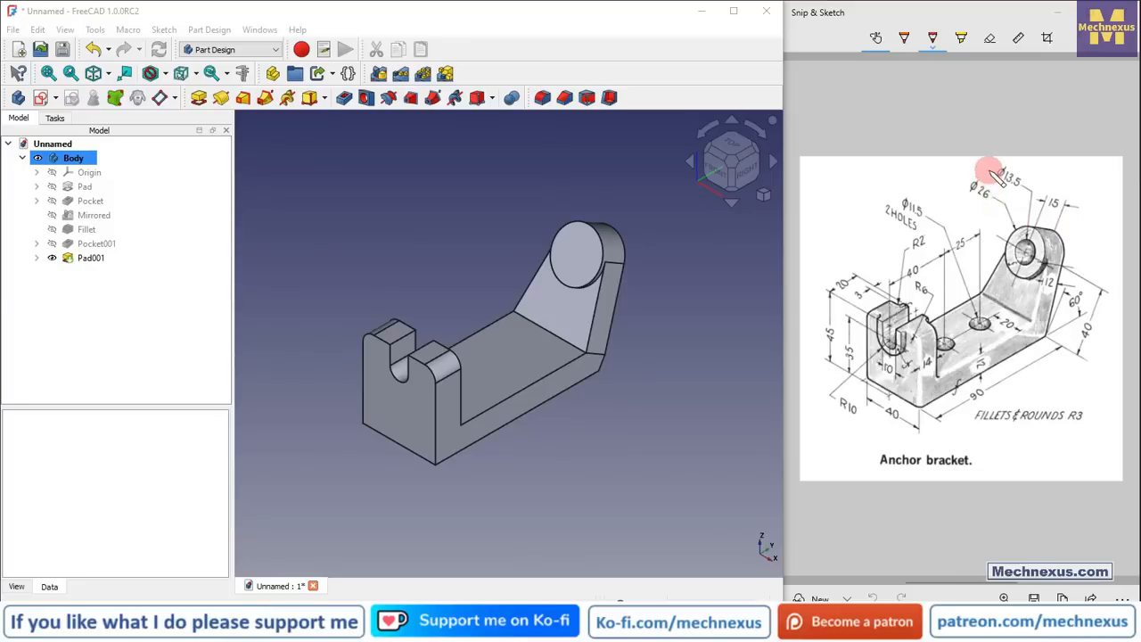
click(556, 257)
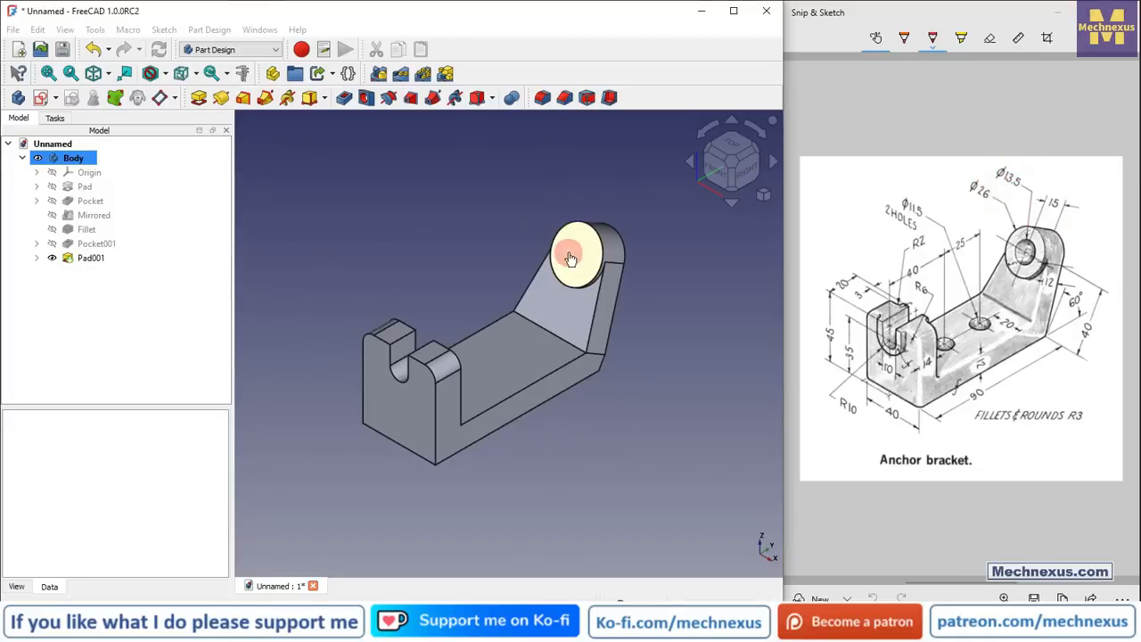
click(40, 98)
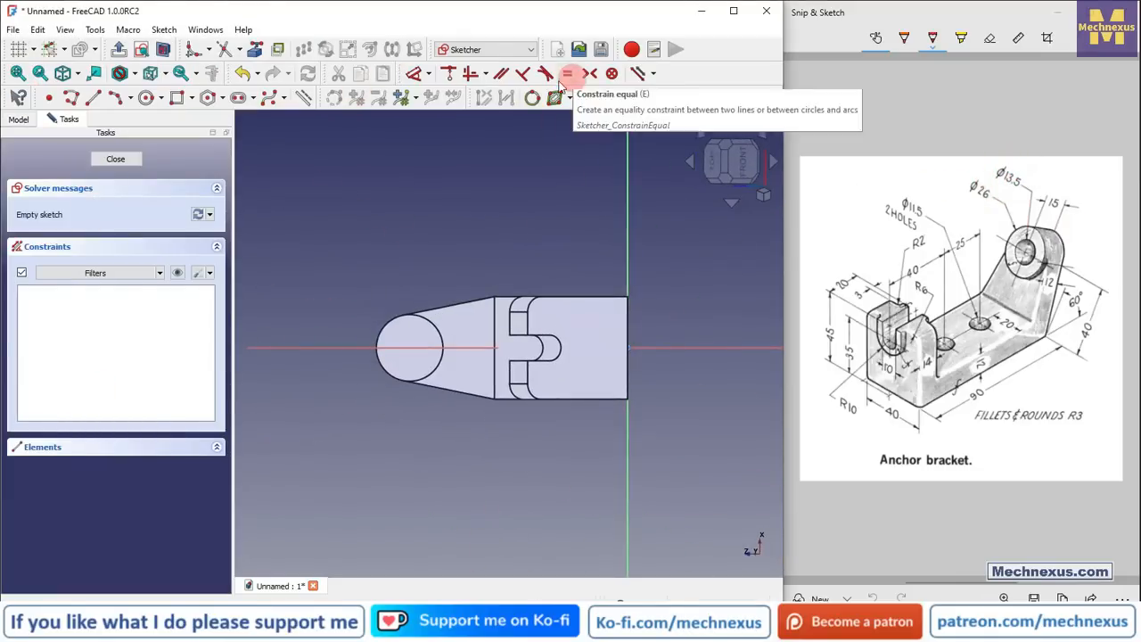
click(255, 50)
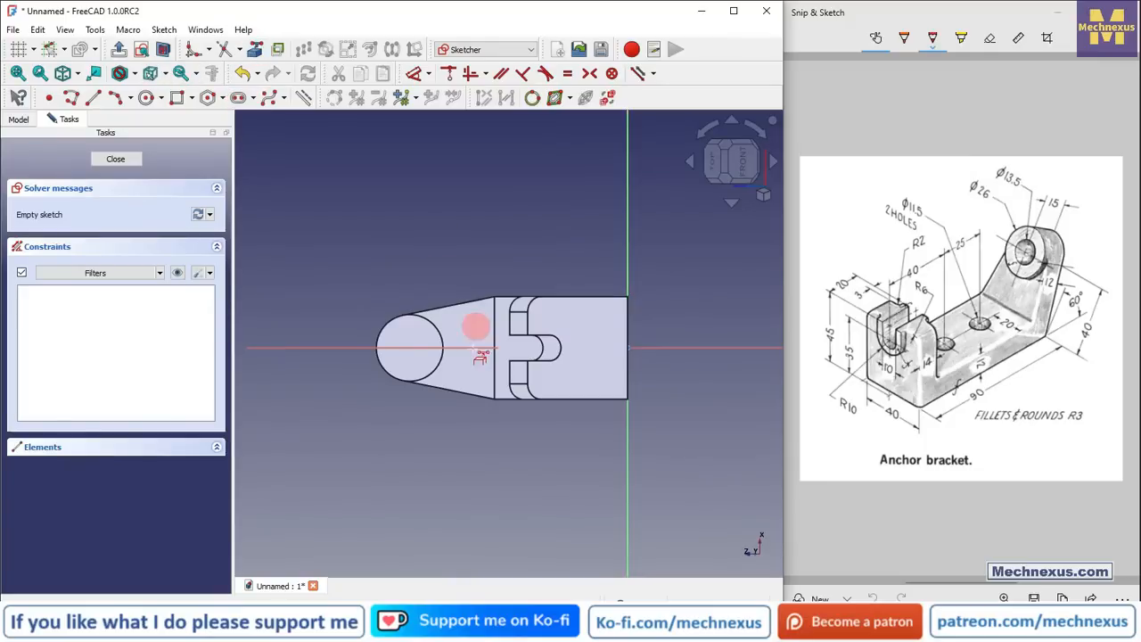
scroll(338, 331, up, 2)
click(439, 370)
- Draw a circle about 13.55 mm in diameter, centred on the boss's projected circular edge
click(146, 99)
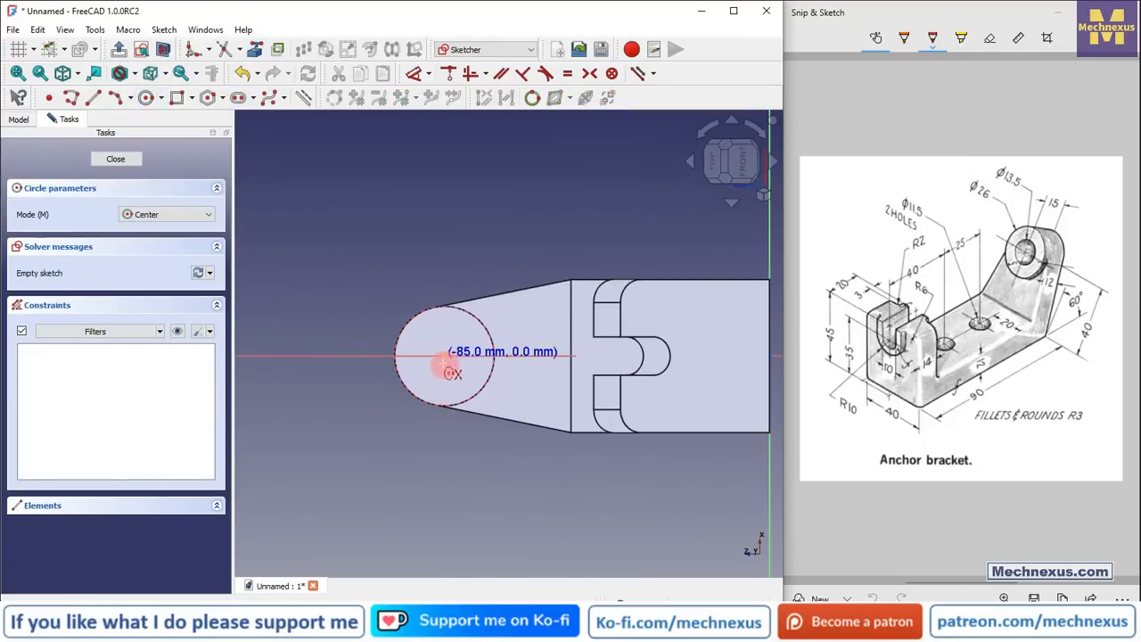
click(445, 358)
click(456, 333)
right_click(387, 278)
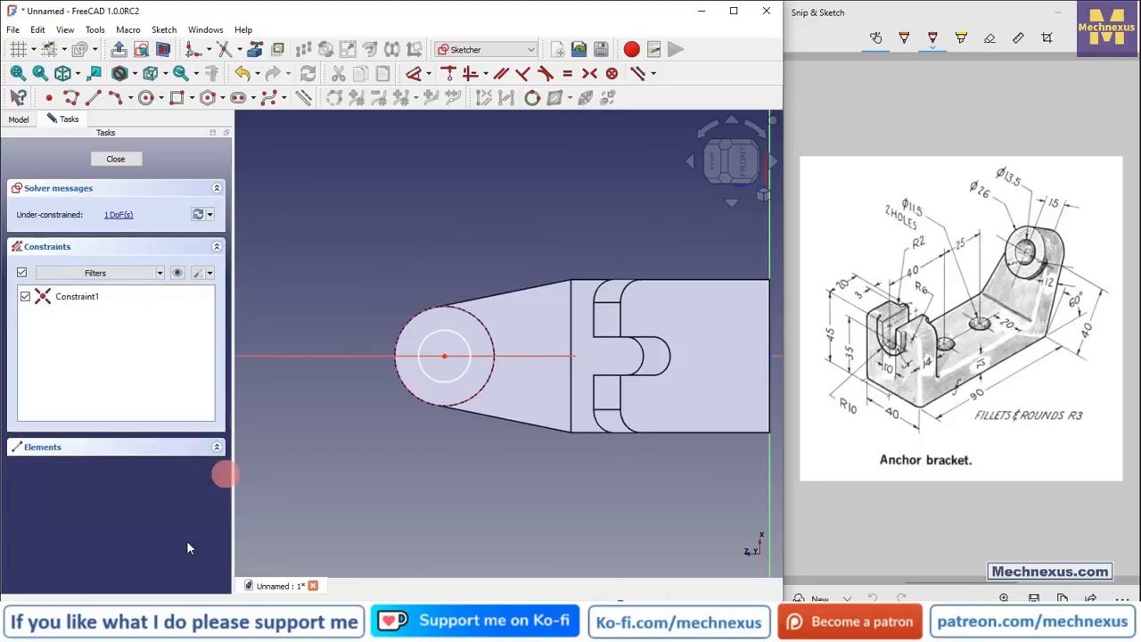
- Set the circle's diameter to 13.5 mm and close the sketch
click(414, 73)
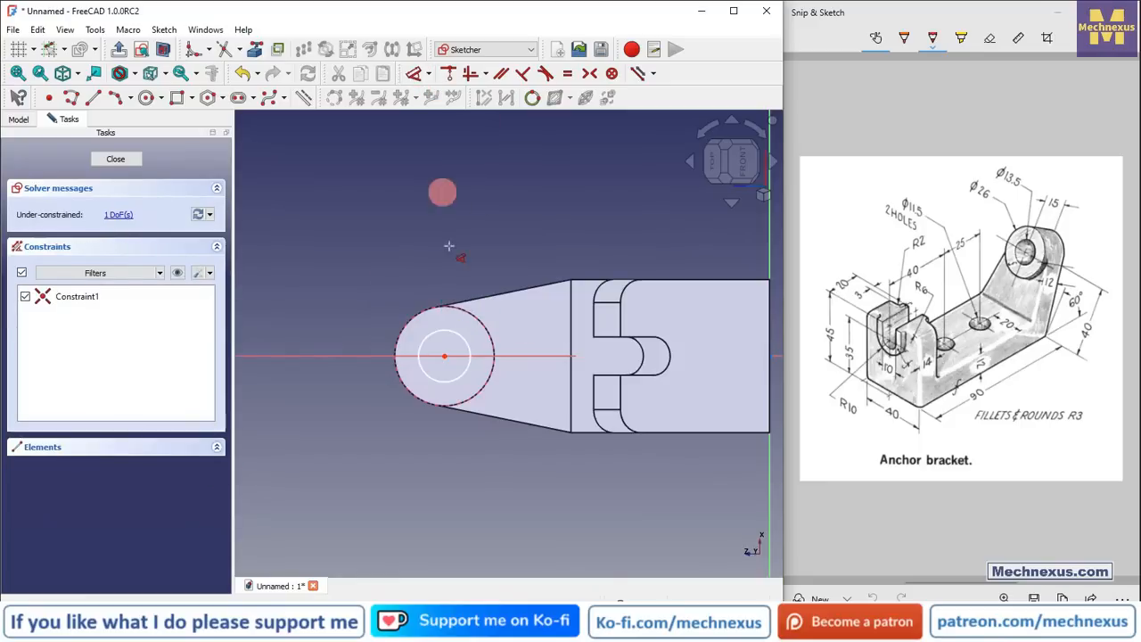
click(450, 326)
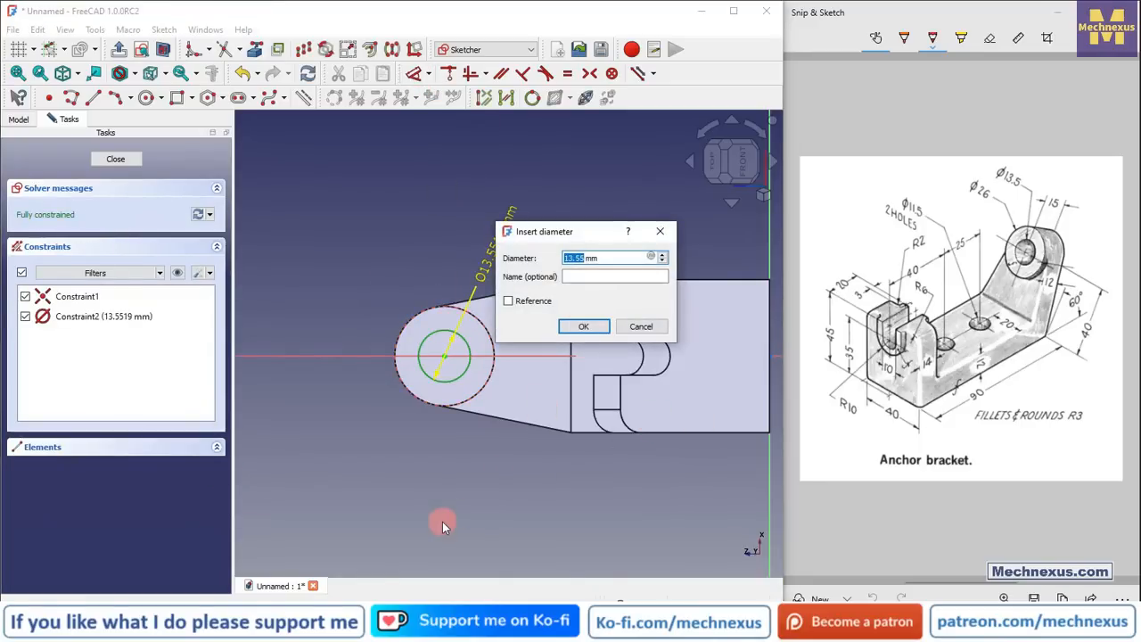
text(.5)
click(583, 326)
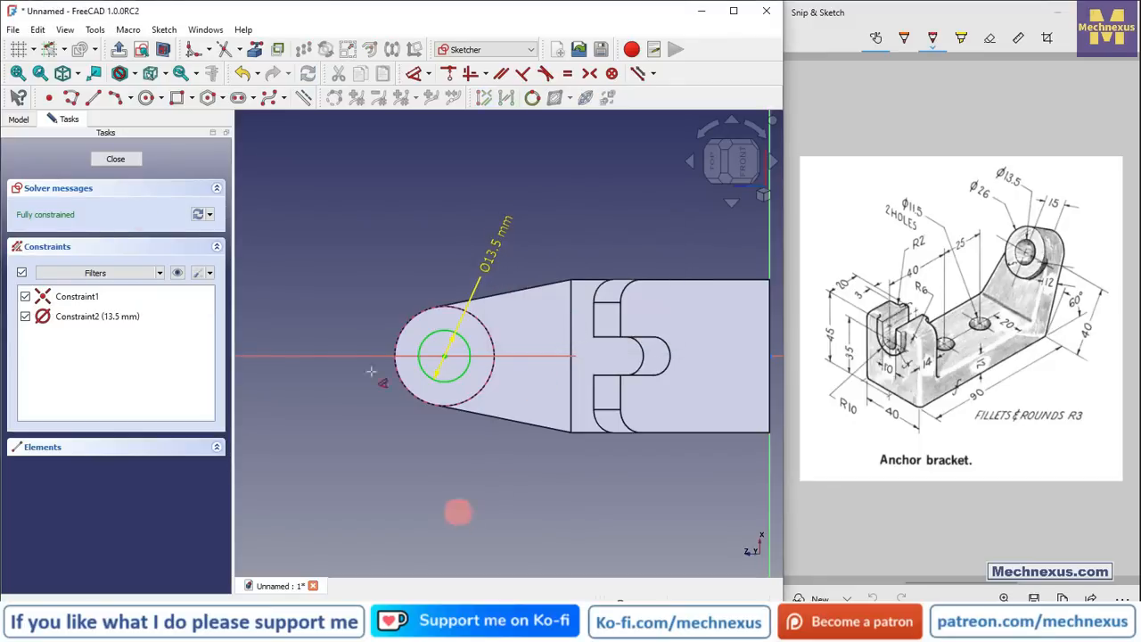
click(120, 160)
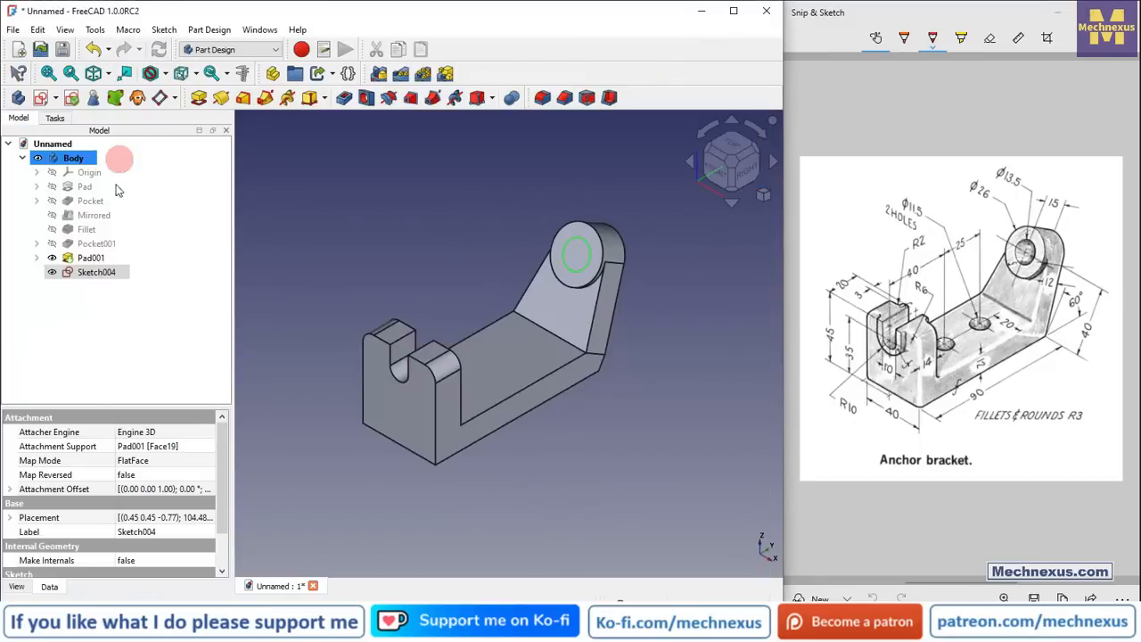
- Cut the 13.5 mm circle through all of the inclined arm's boss as a pocket
click(341, 96)
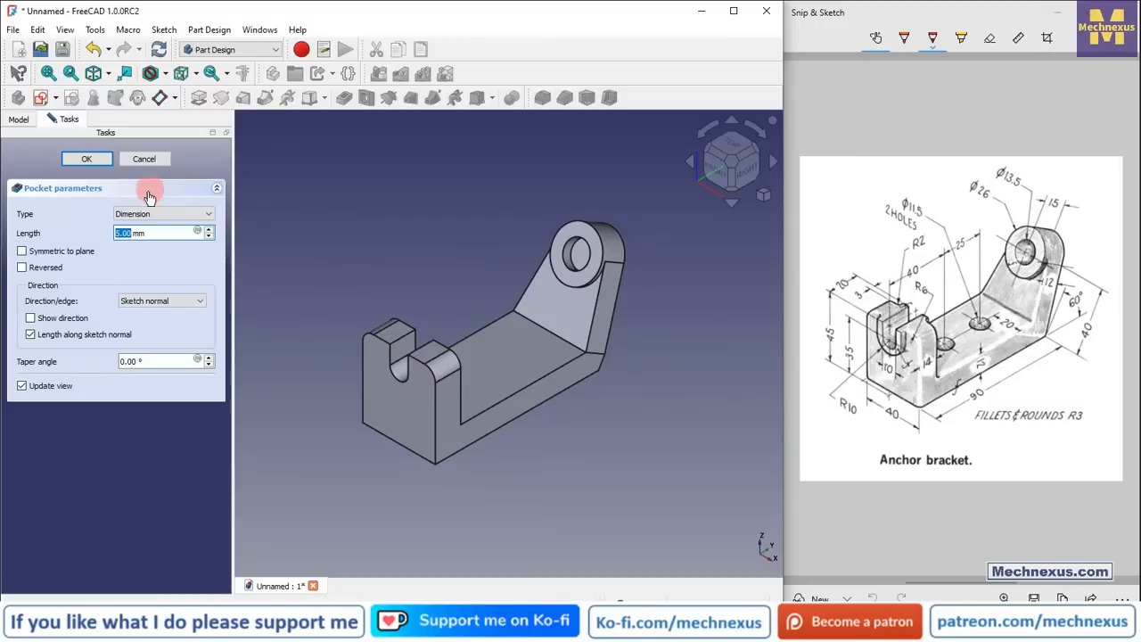
click(140, 214)
click(142, 235)
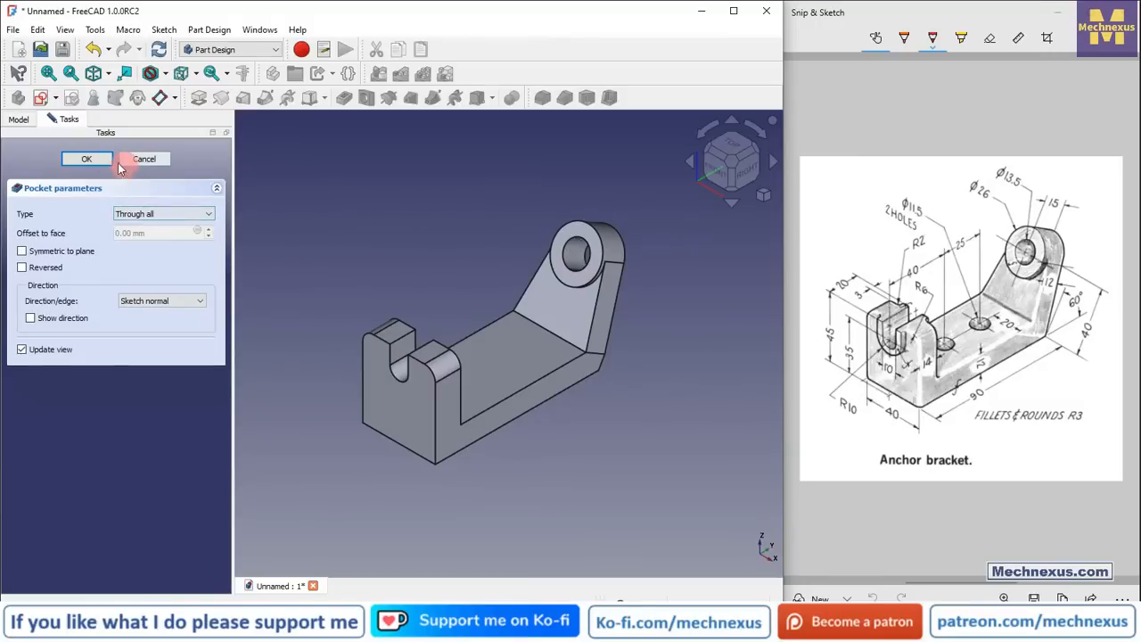
key(Return)
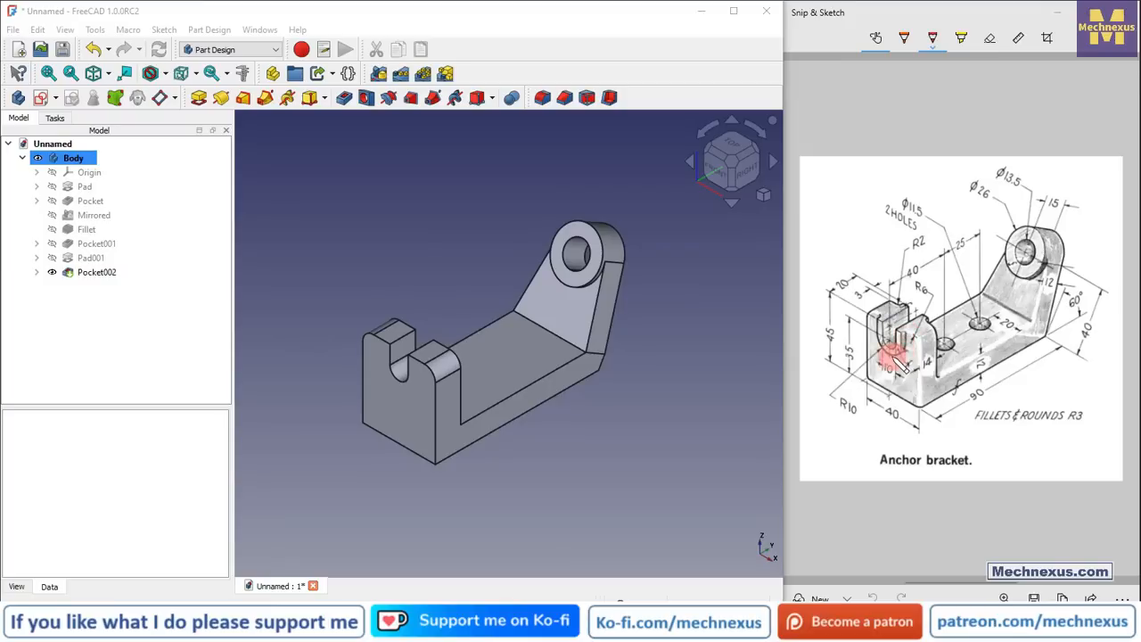
- Start a sketch on the upright's outer end face and project the slot's side edges and bottom arc as external geometry
click(397, 409)
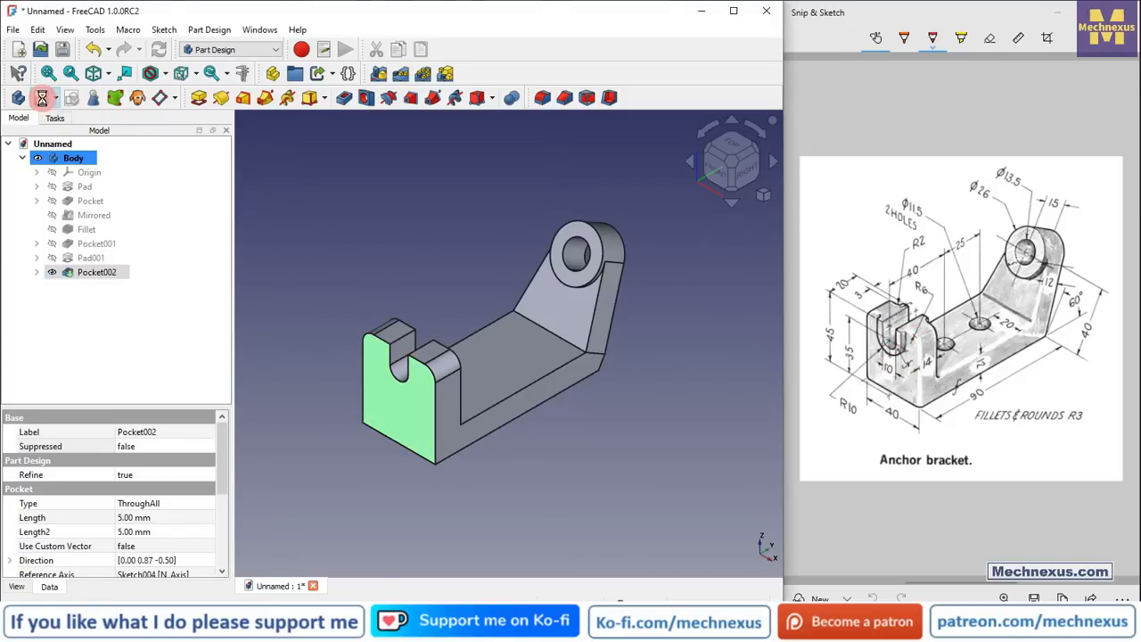
click(42, 98)
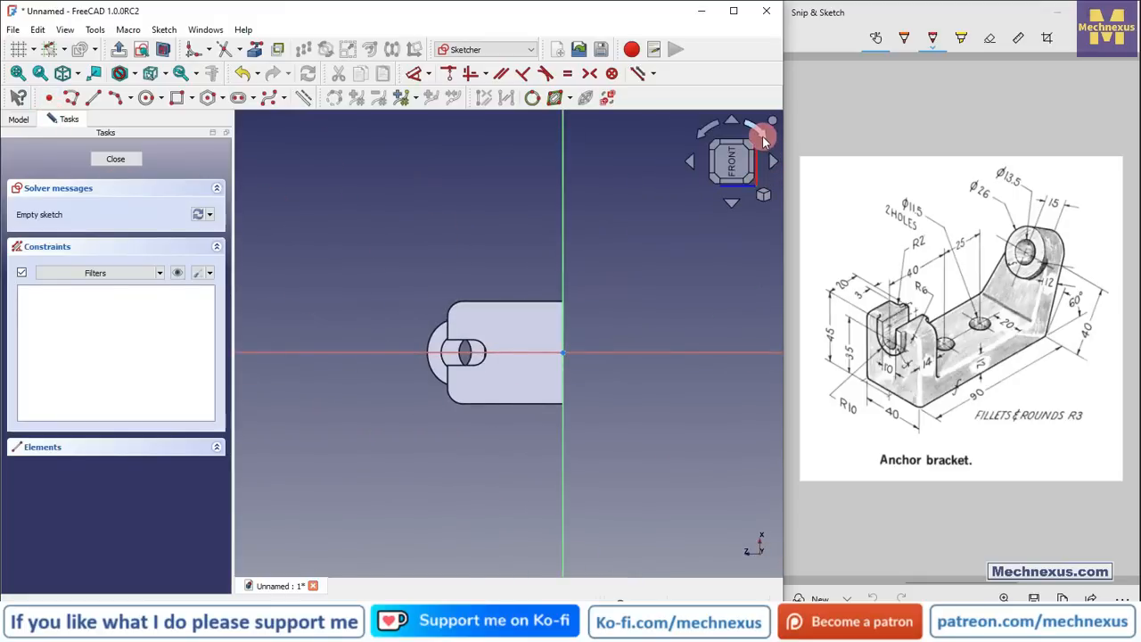
click(763, 136)
click(763, 136)
scroll(511, 304, up, 4)
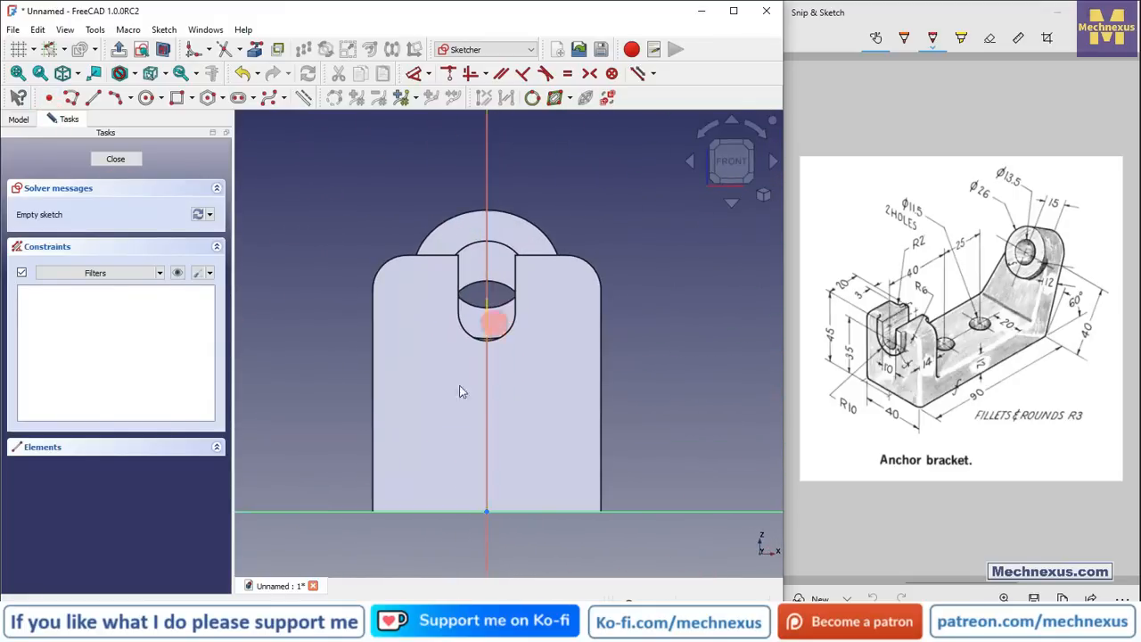
click(305, 98)
click(514, 305)
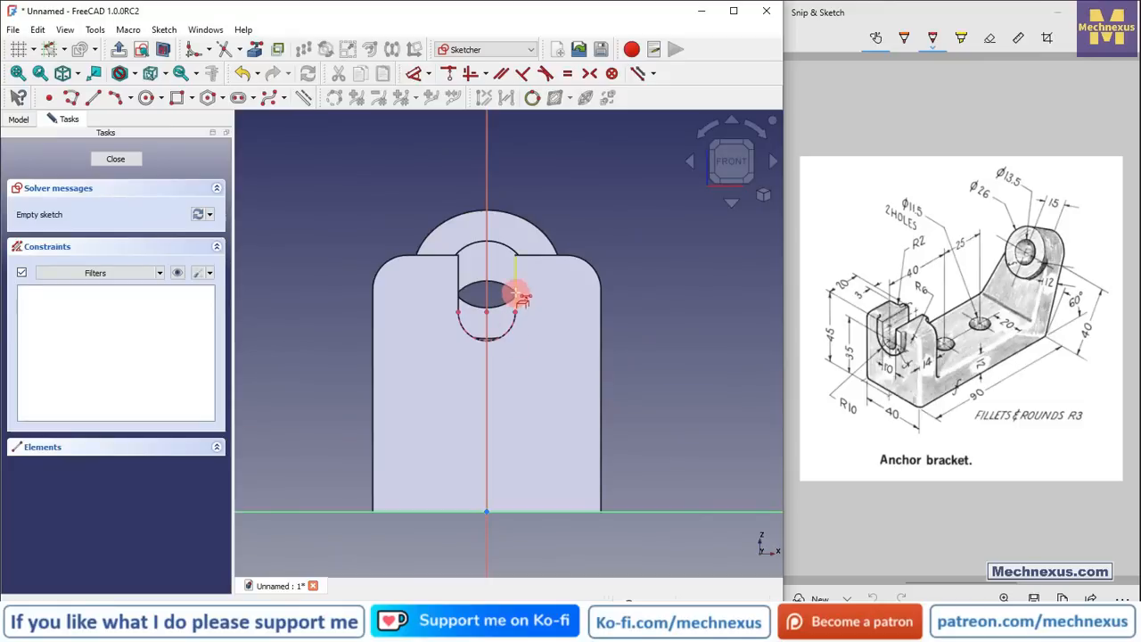
click(516, 294)
scroll(478, 284, up, 3)
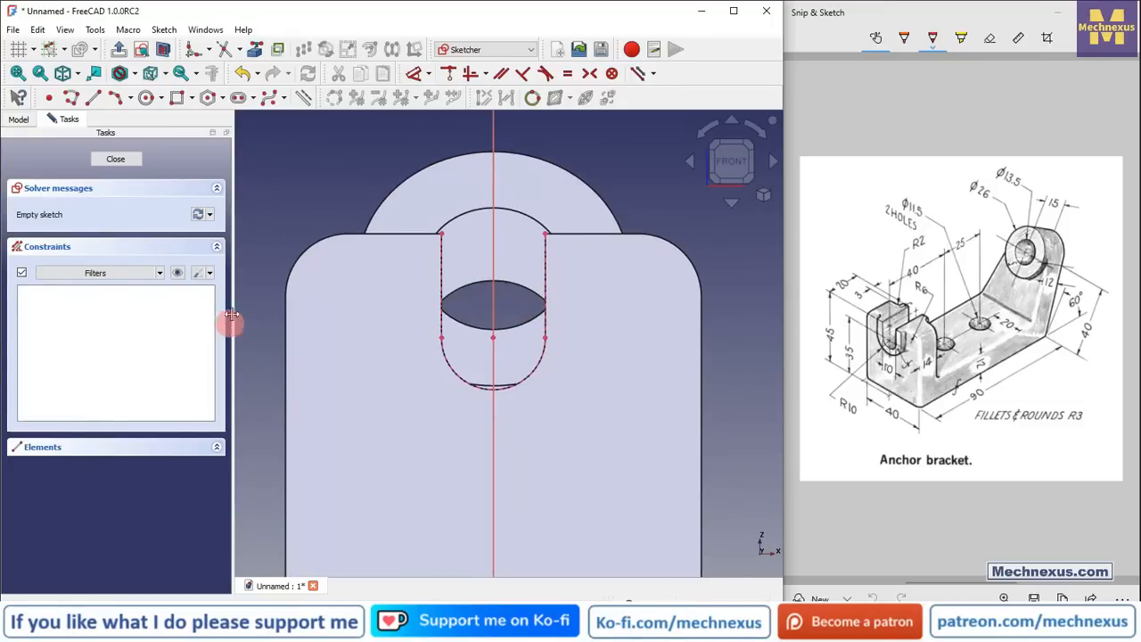
- Draw a line along the slot's left edge from its top corner down to the start of the bottom arc
click(93, 98)
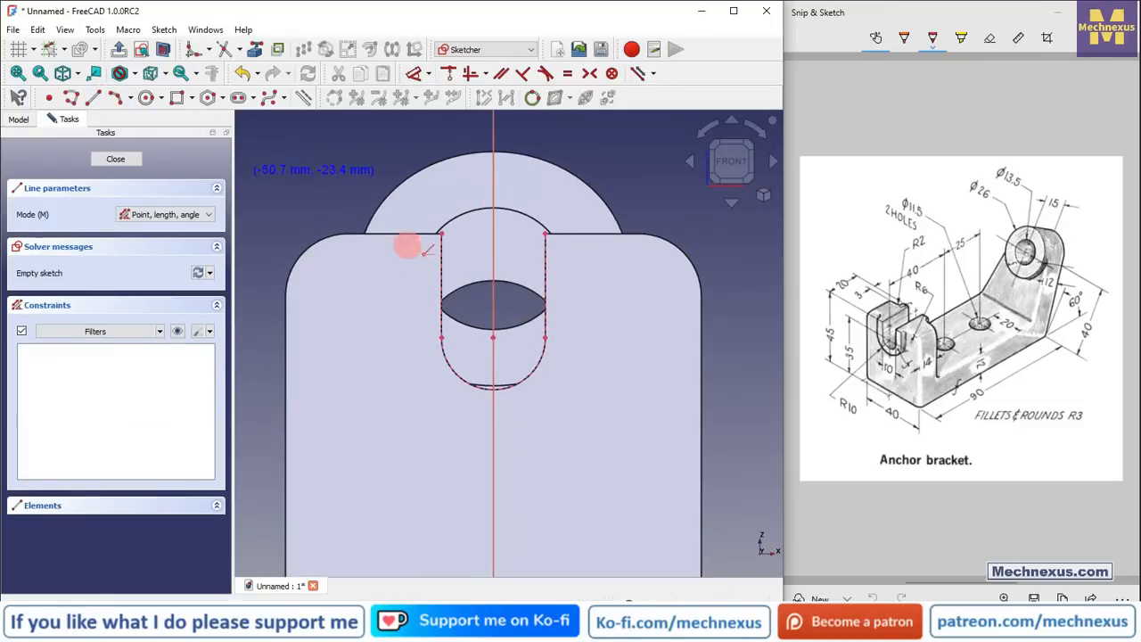
click(440, 235)
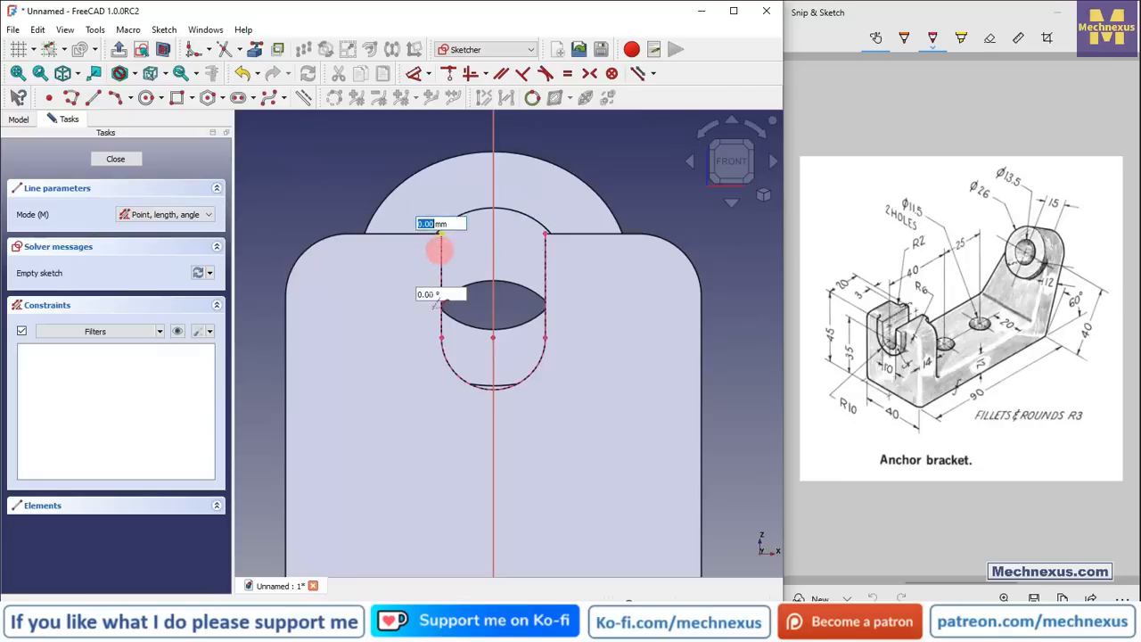
click(440, 335)
click(441, 336)
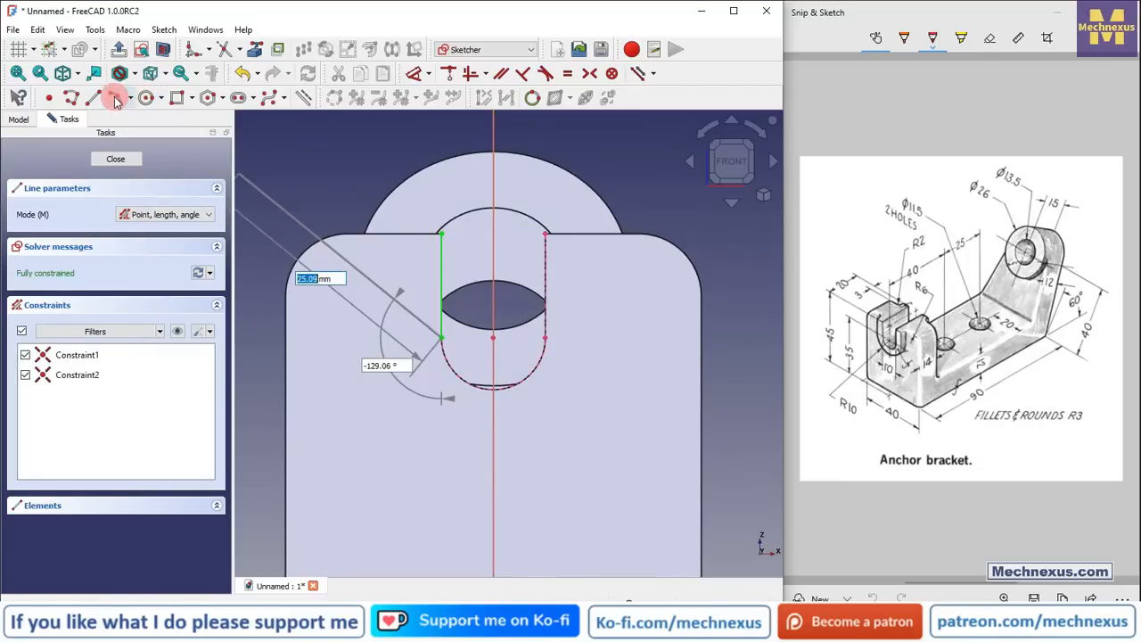
- Draw a three-point arc joining the lower ends of the slot's two straight edges
click(147, 98)
click(440, 336)
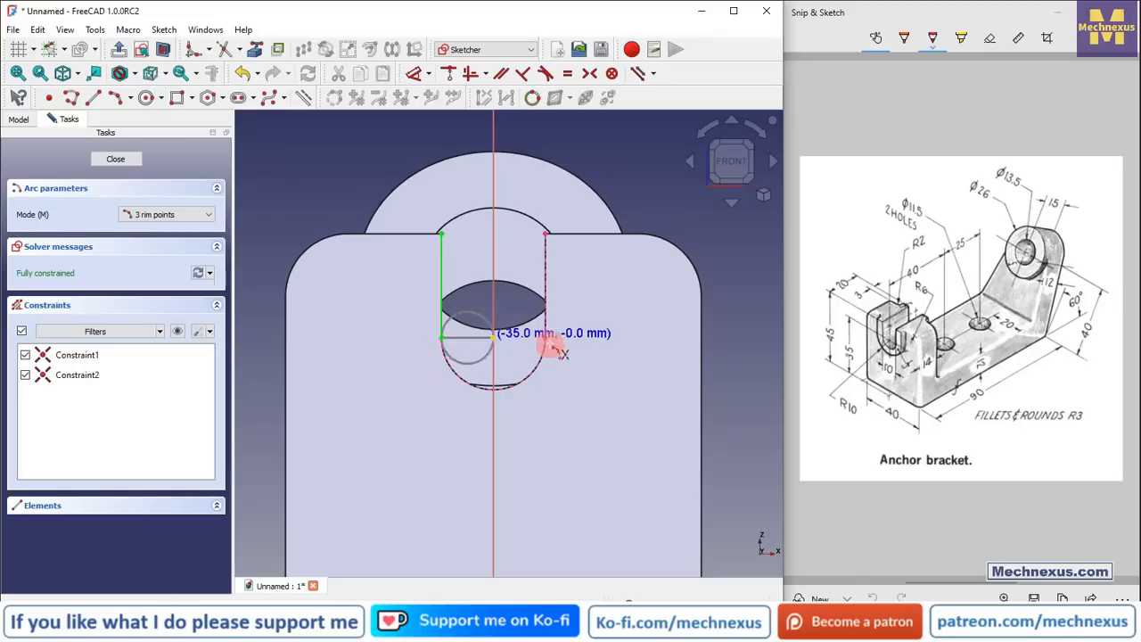
click(546, 336)
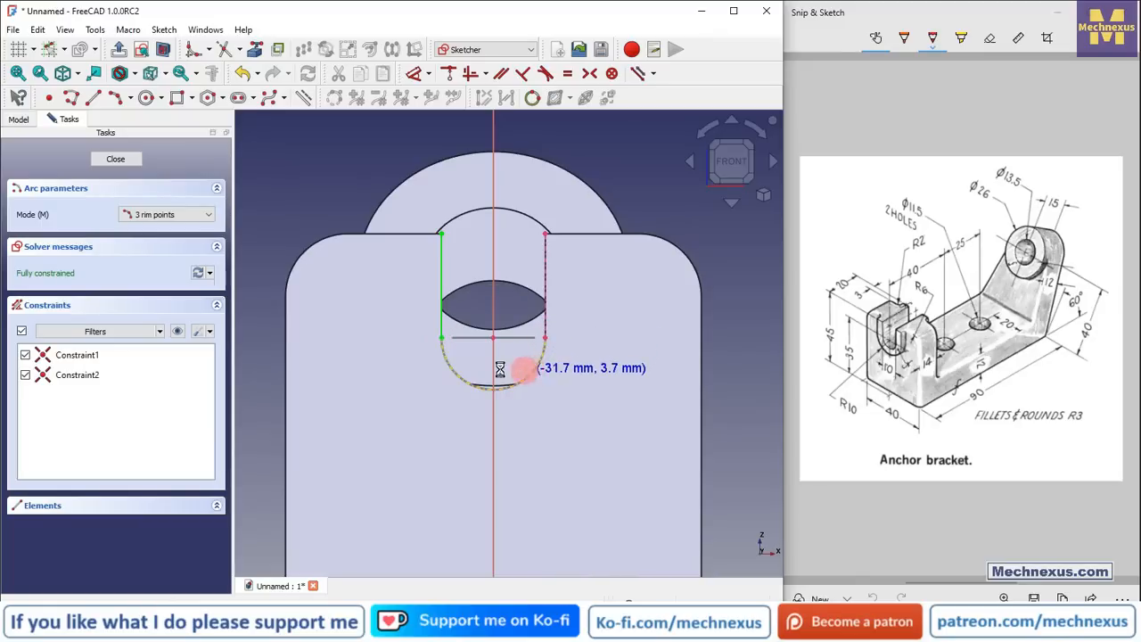
click(523, 368)
right_click(564, 375)
- Constrain the drawn arc equal to the projected bottom arc of the slot
drag(531, 381, 527, 410)
click(927, 401)
click(572, 404)
click(538, 382)
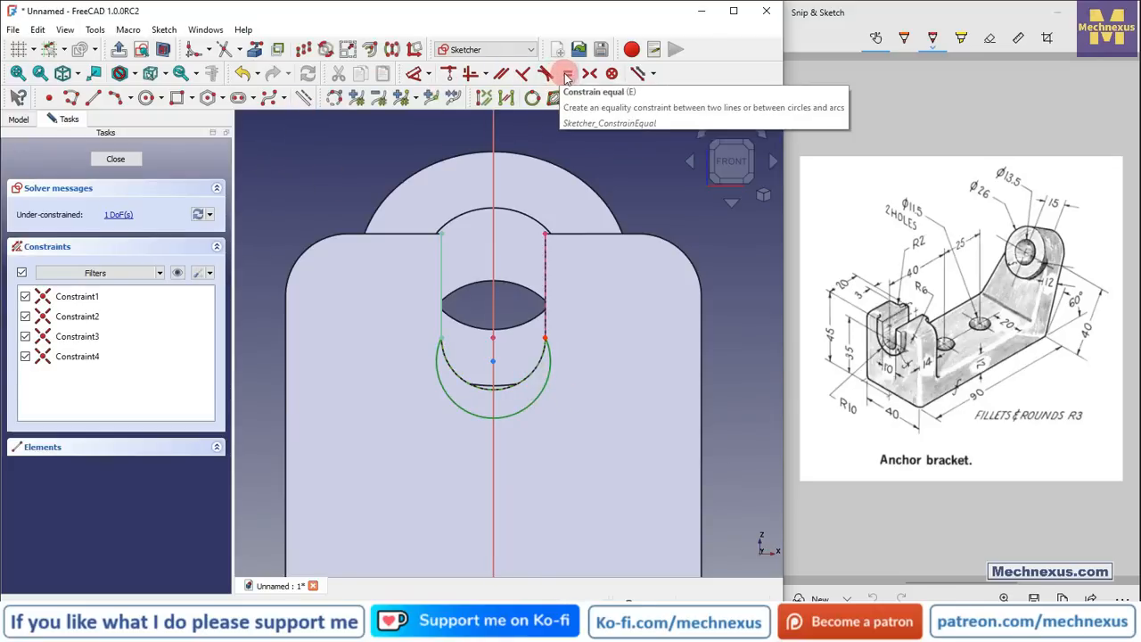
click(567, 77)
- Draw a 10 mm line along the slot's right edge from the arc's end up to the top corner
click(92, 97)
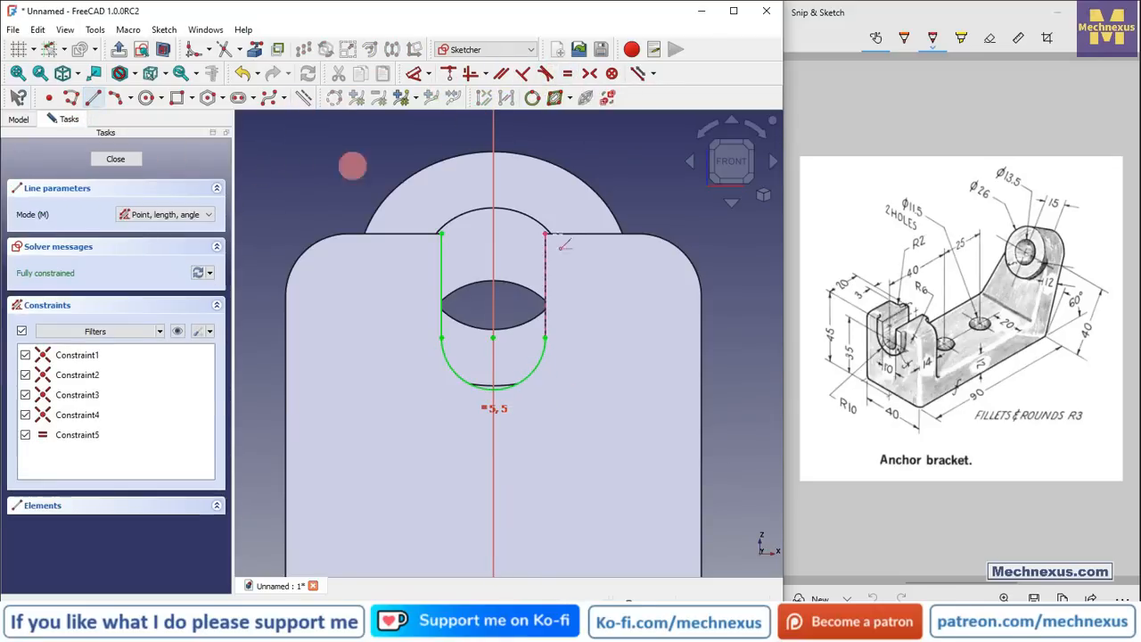
click(545, 337)
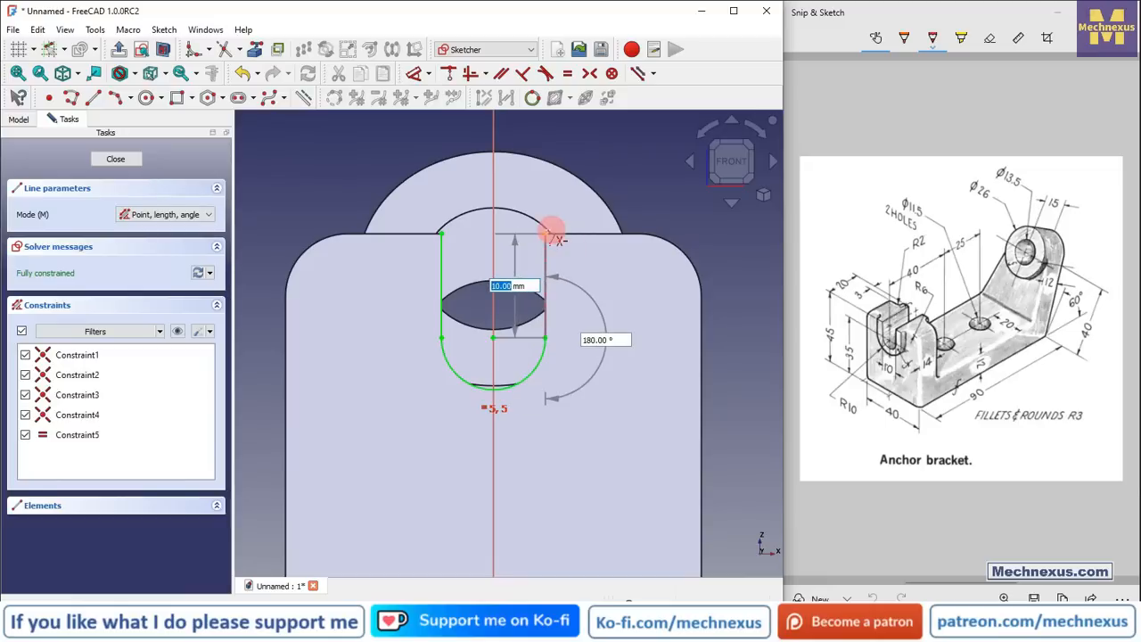
click(545, 234)
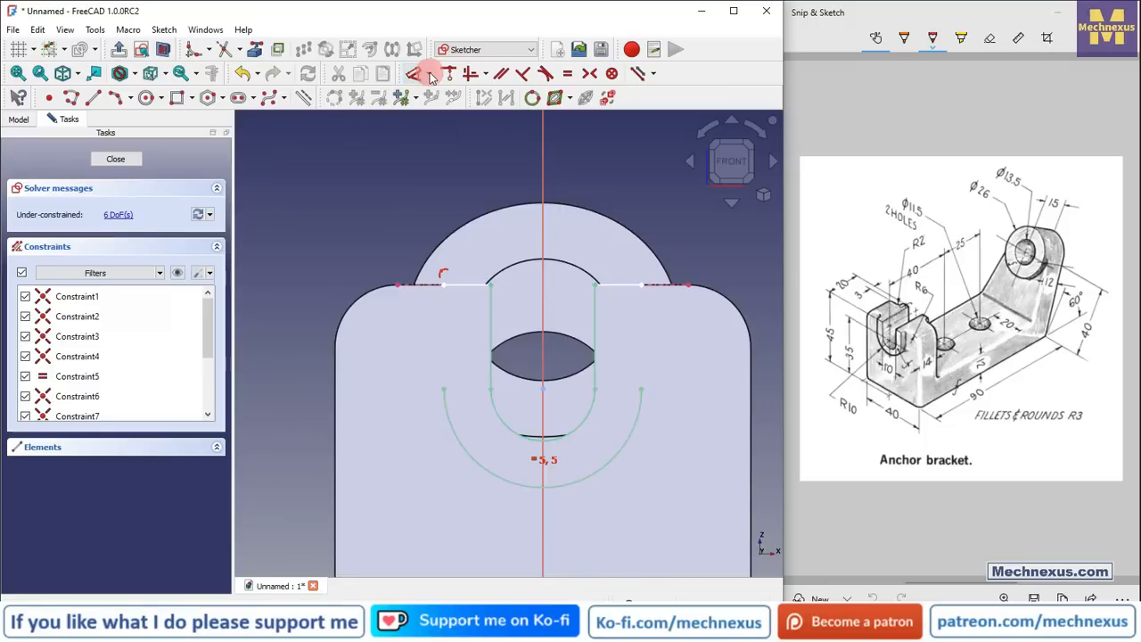
- Constrain the radius of the larger outer arc around the slot to 10 mm
click(428, 74)
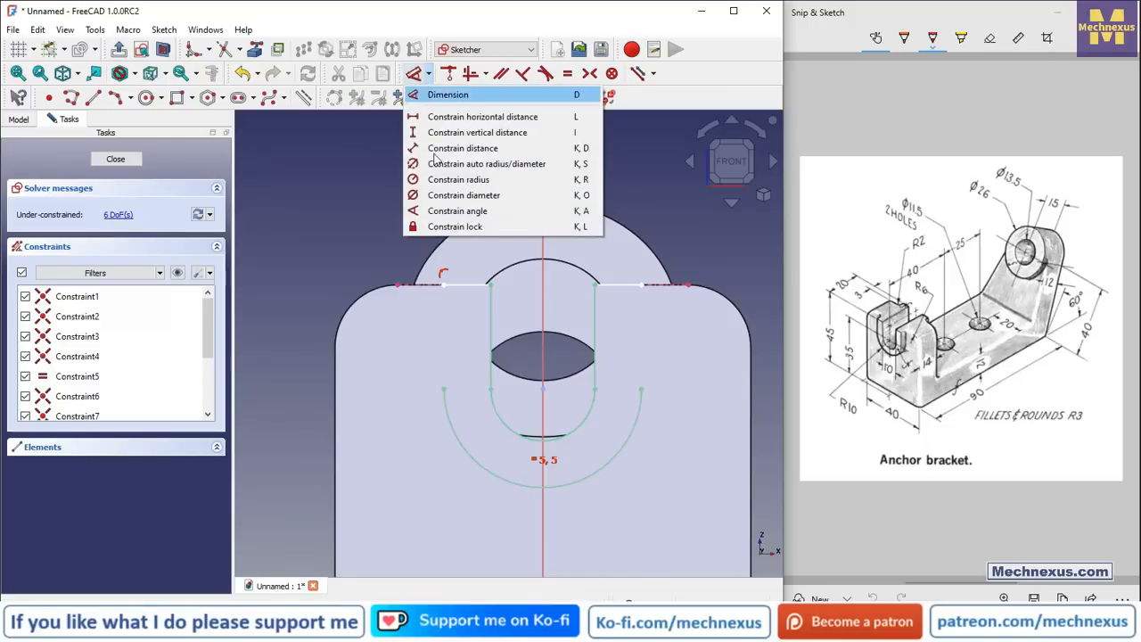
click(436, 179)
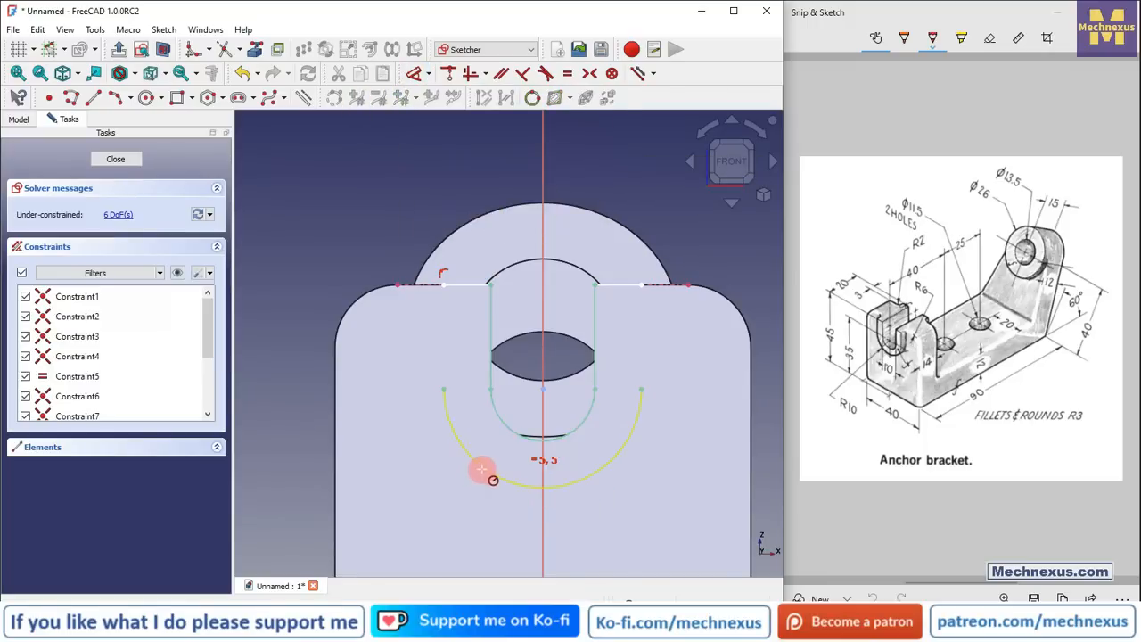
click(481, 469)
text(10)
key(Return)
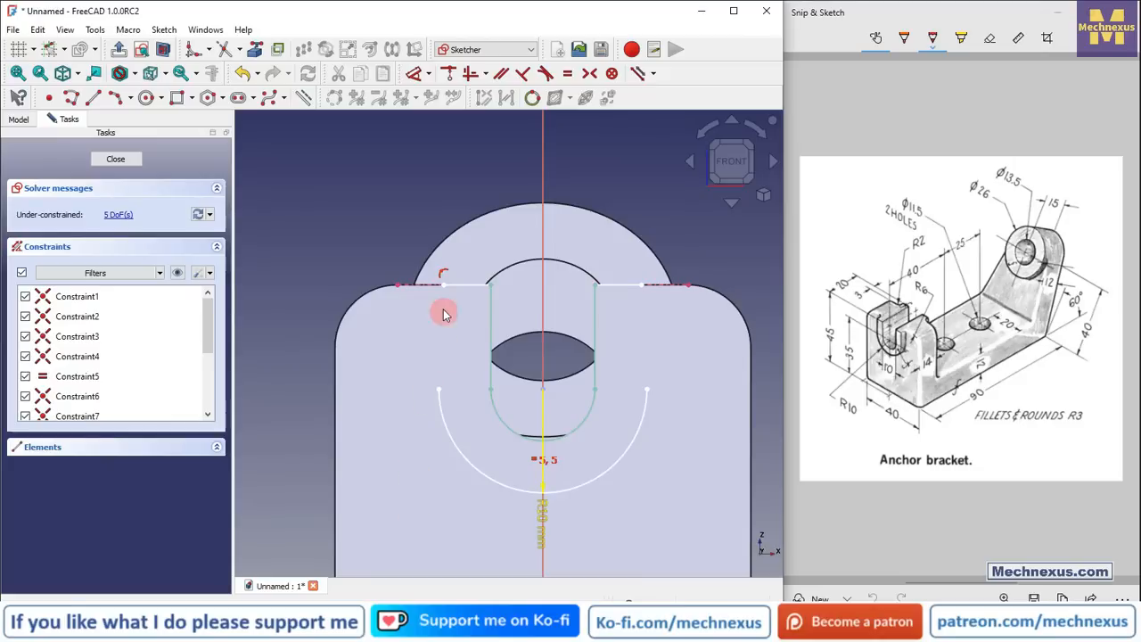
- Extend the left top line to about 12.3 mm from the centreline and draw side lines joining the outer arc to both top lines
scroll(446, 317, up, 3)
drag(444, 273, 398, 271)
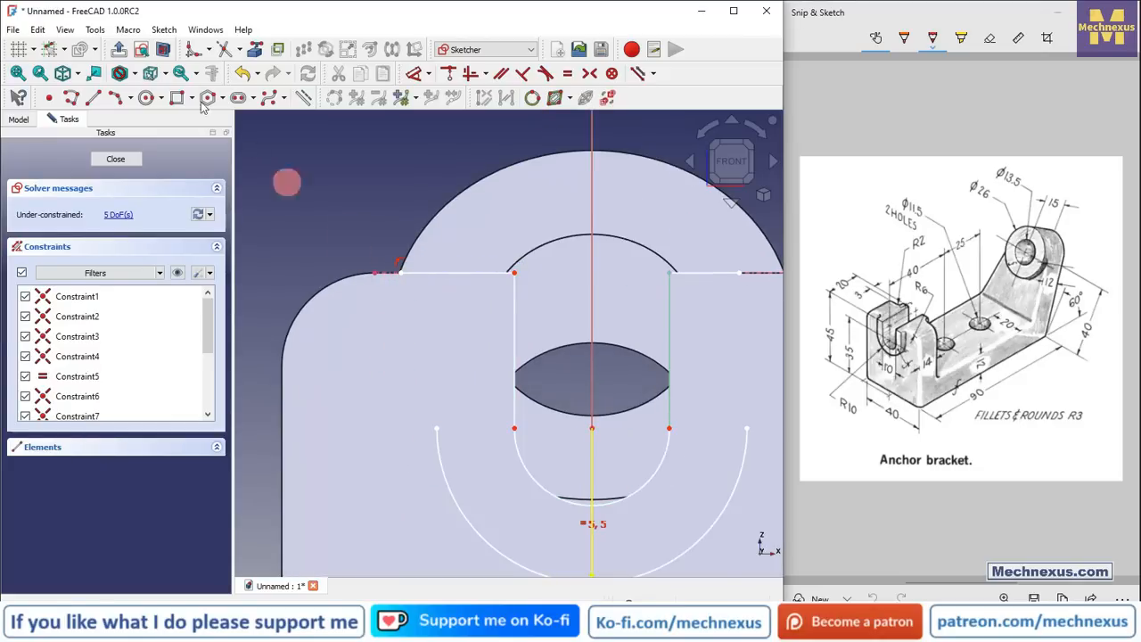
click(92, 98)
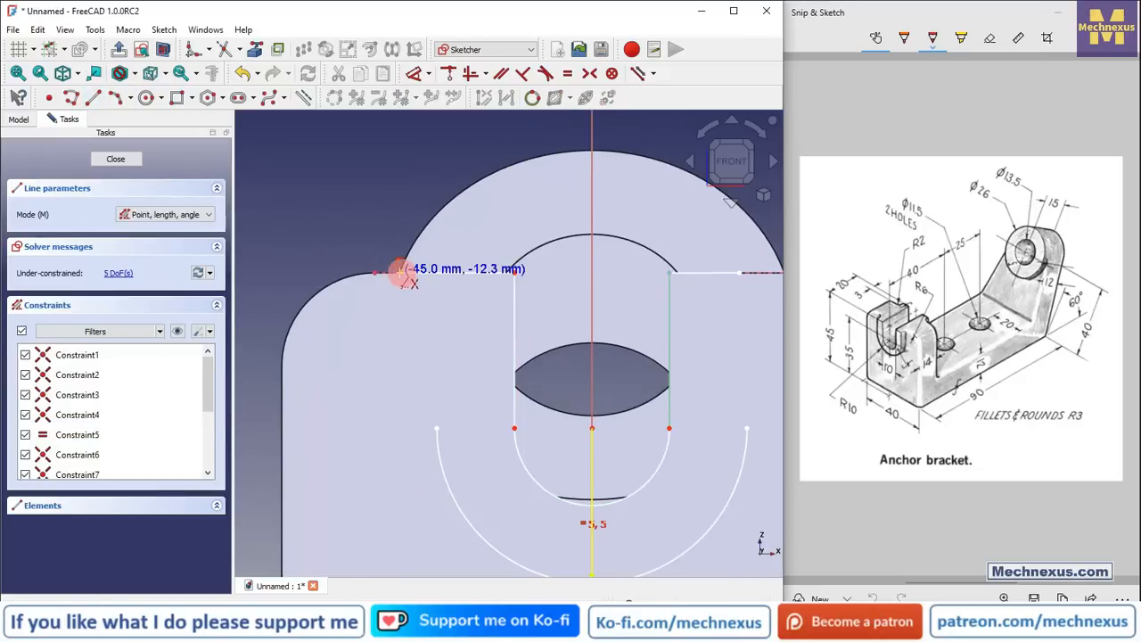
click(400, 270)
click(437, 430)
scroll(336, 429, down, 1)
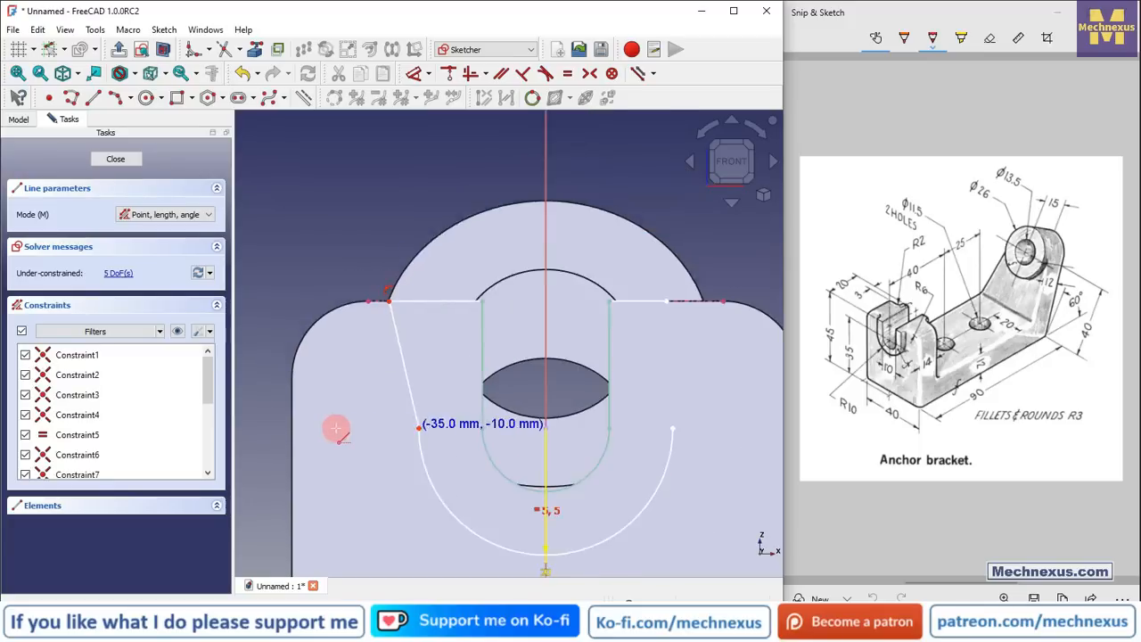
scroll(336, 429, down, 1)
click(612, 429)
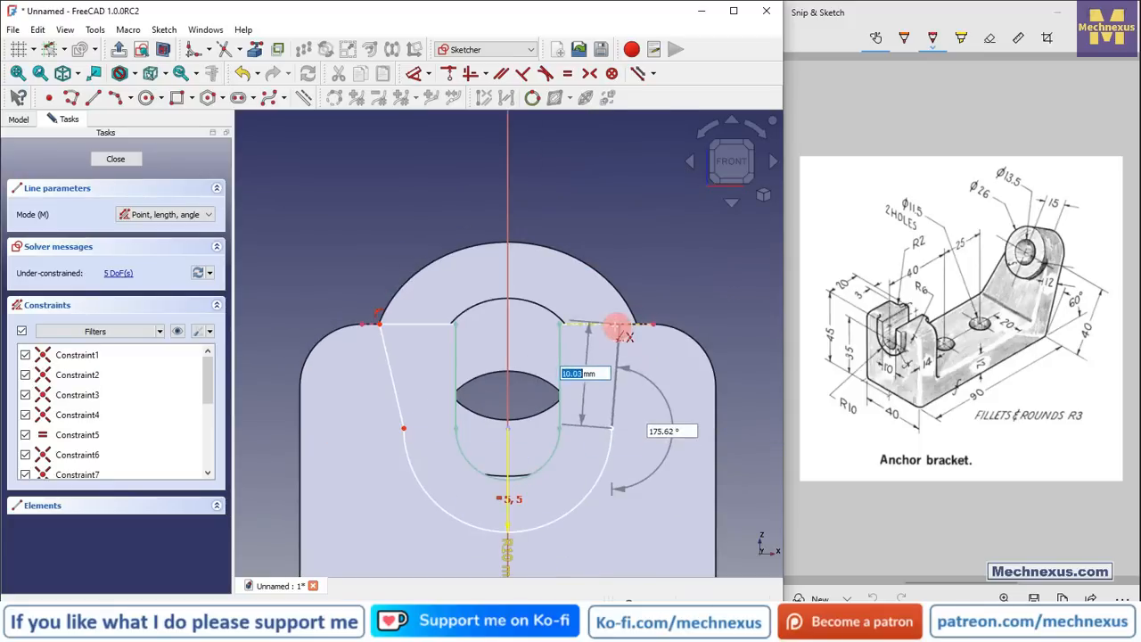
click(607, 324)
right_click(681, 295)
- Constrain the right side line of the outer profile to be vertical
click(611, 387)
click(486, 74)
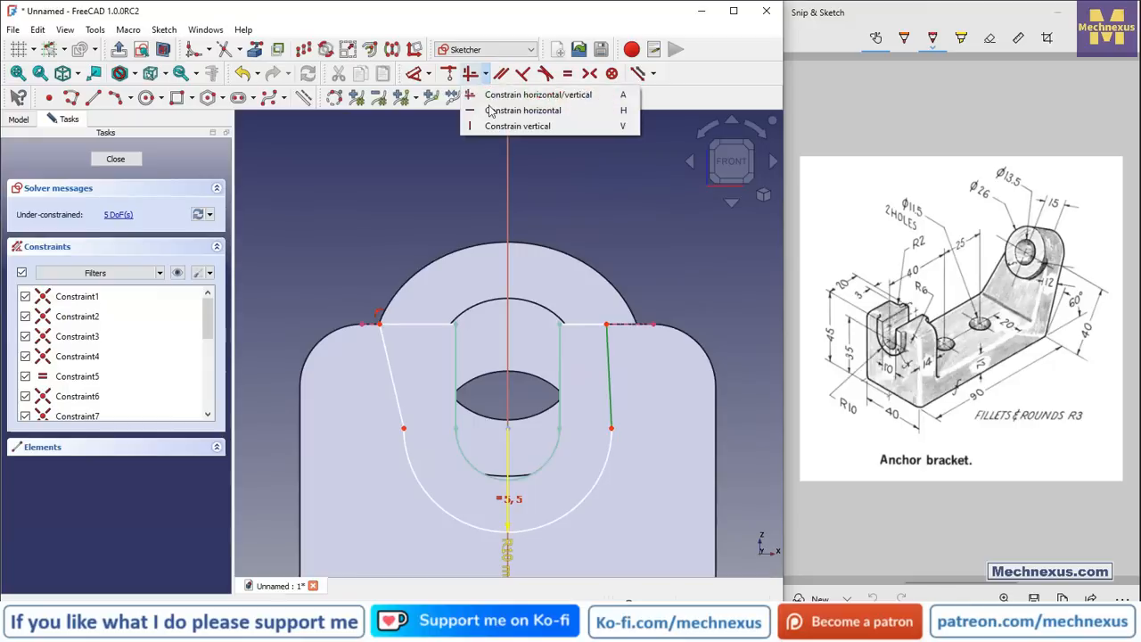
click(490, 118)
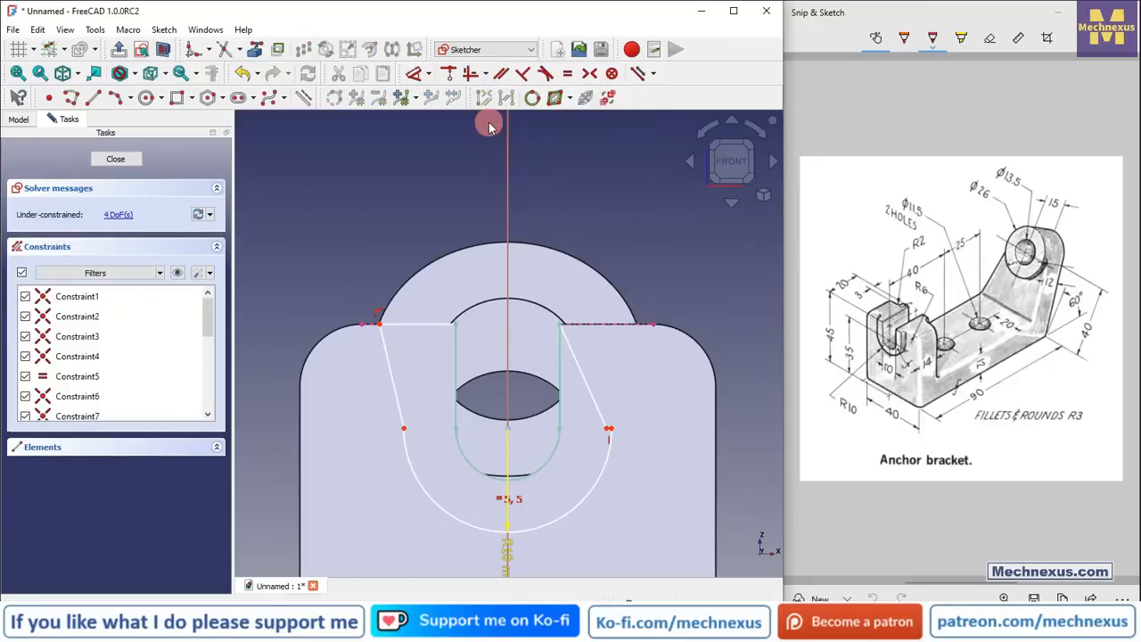
key(ctrl+z)
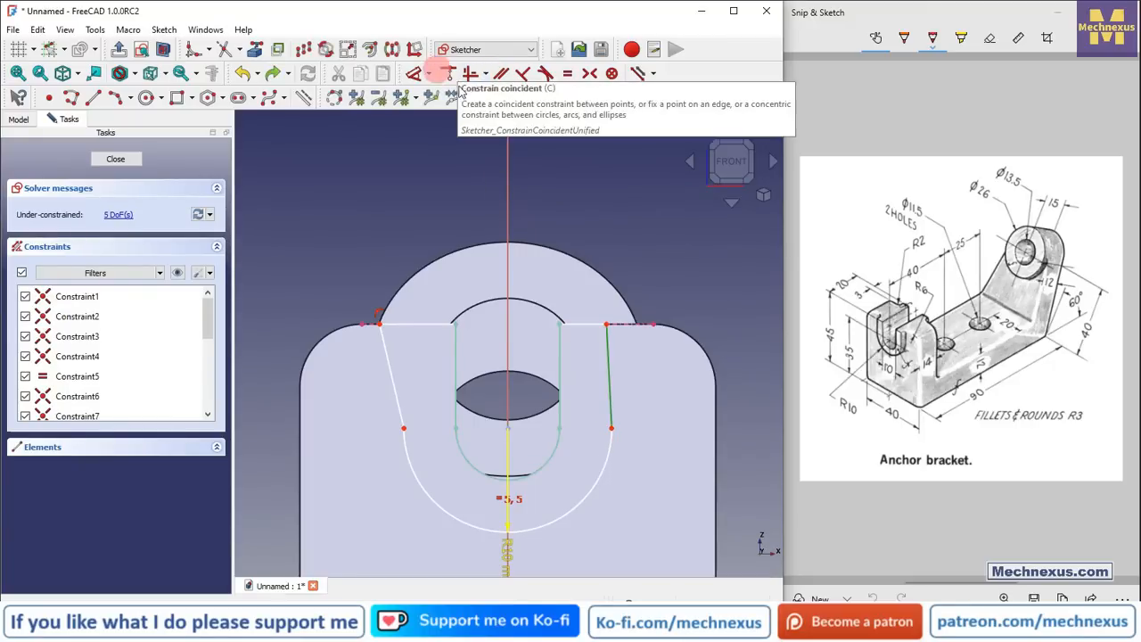
click(485, 74)
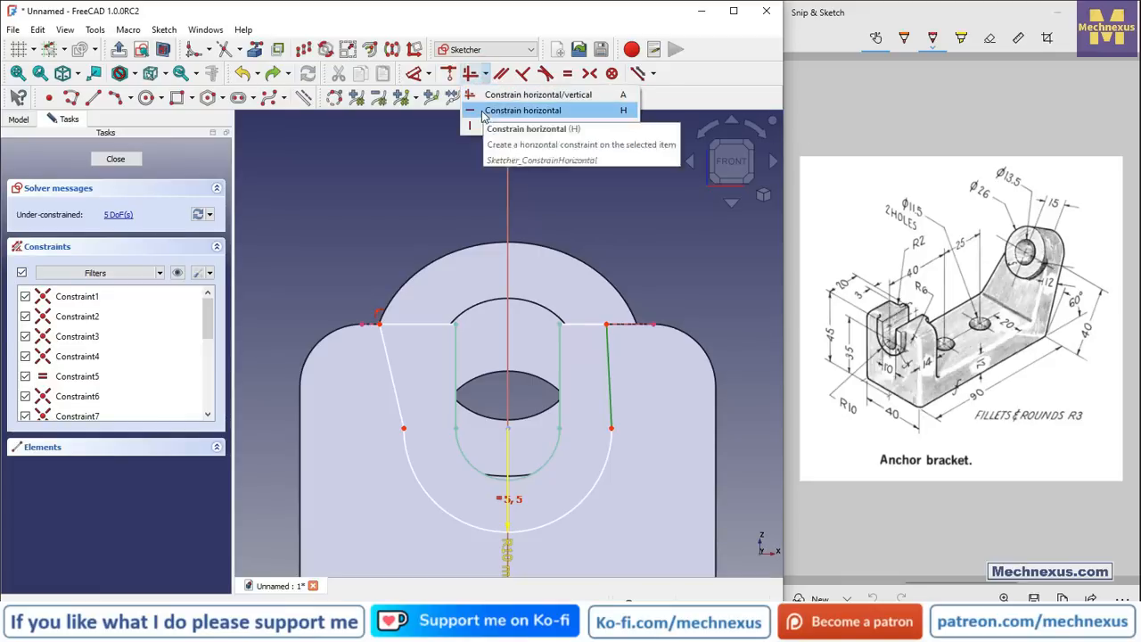
click(491, 96)
- Constrain the slanted left side line of the outer profile to be vertical
click(389, 377)
click(428, 74)
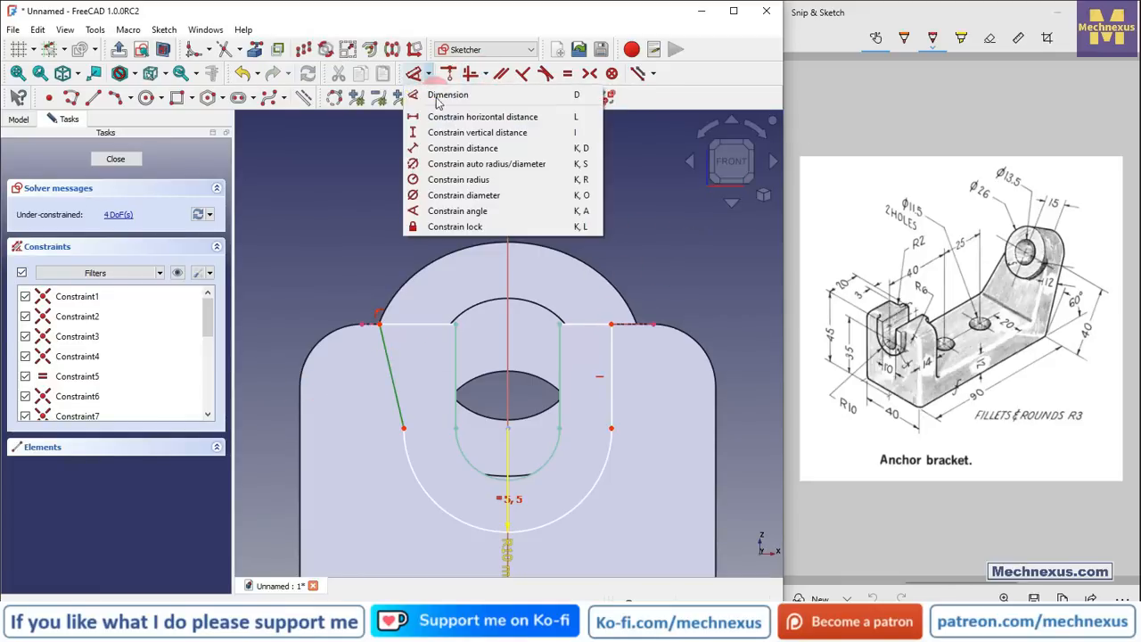
click(484, 76)
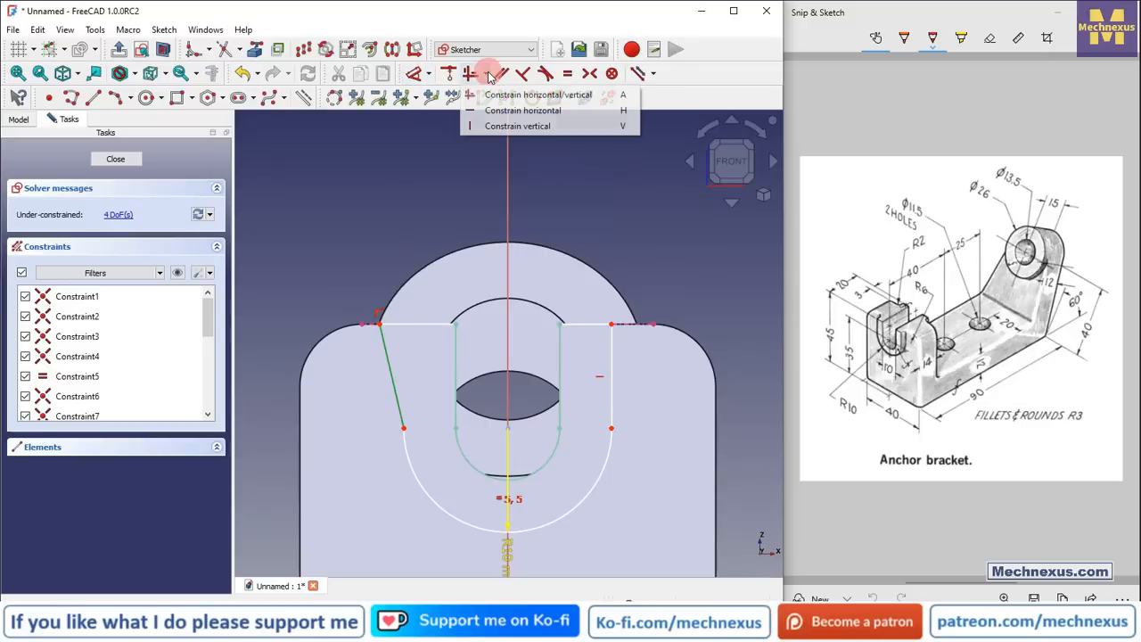
click(478, 110)
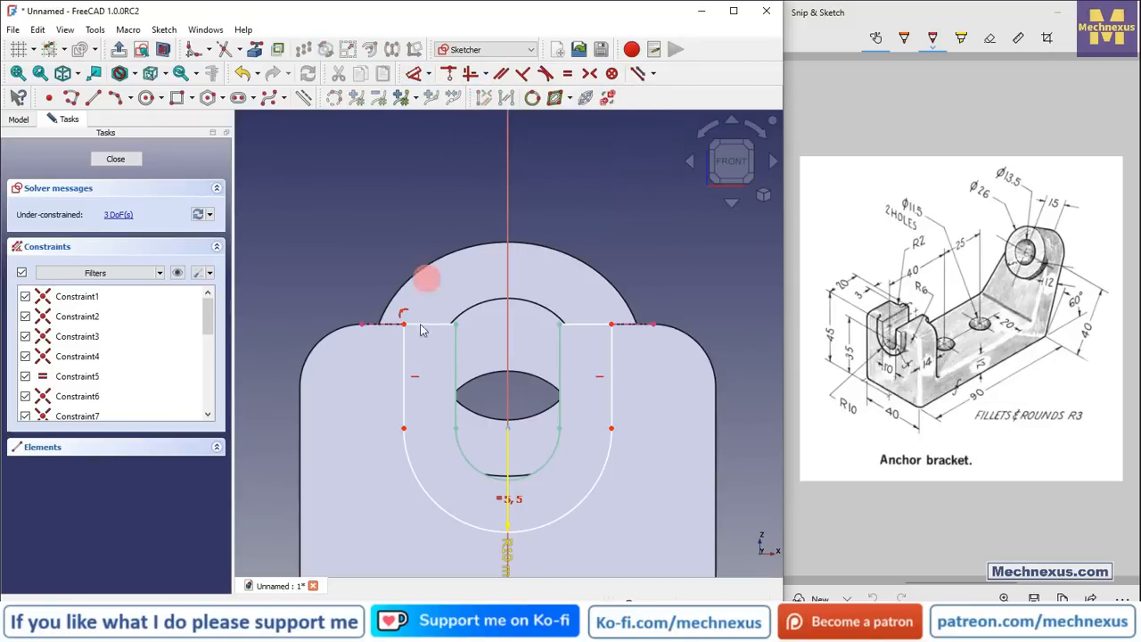
- Move the 10 mm radius label off the centreline and constrain the outer arc tangent to the left side line
scroll(438, 448, up, 2)
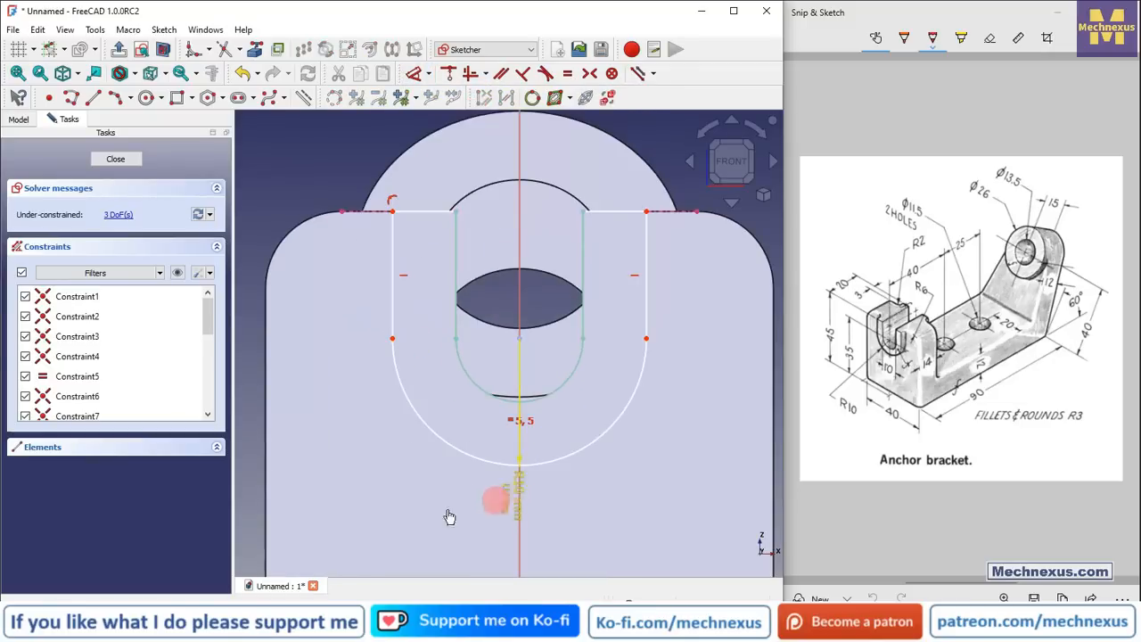
drag(482, 511, 419, 511)
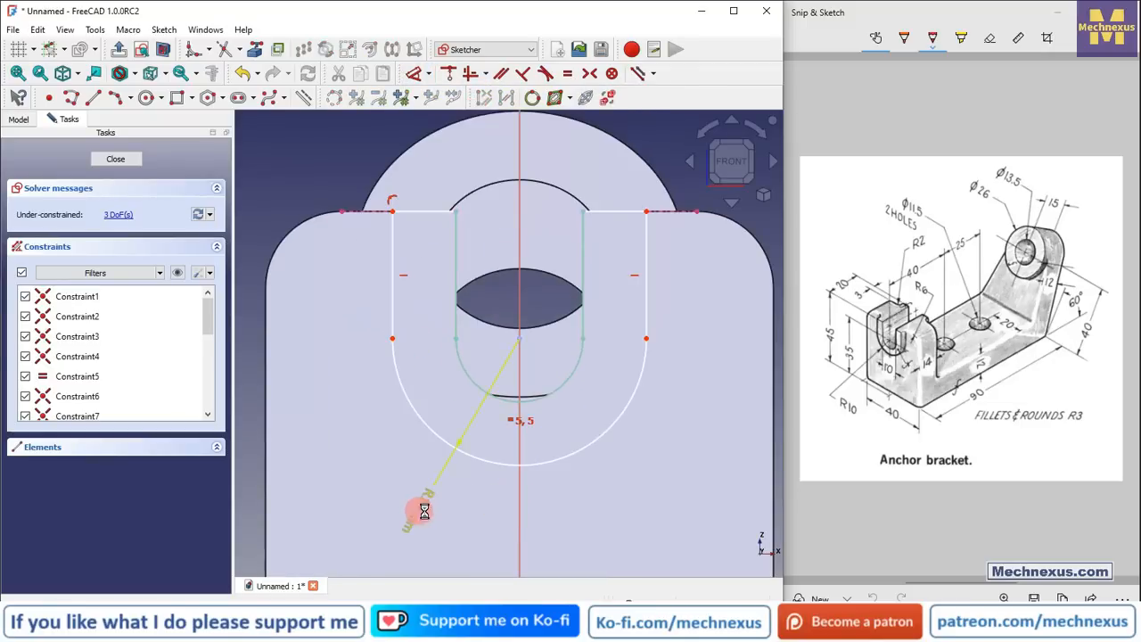
click(406, 407)
click(392, 317)
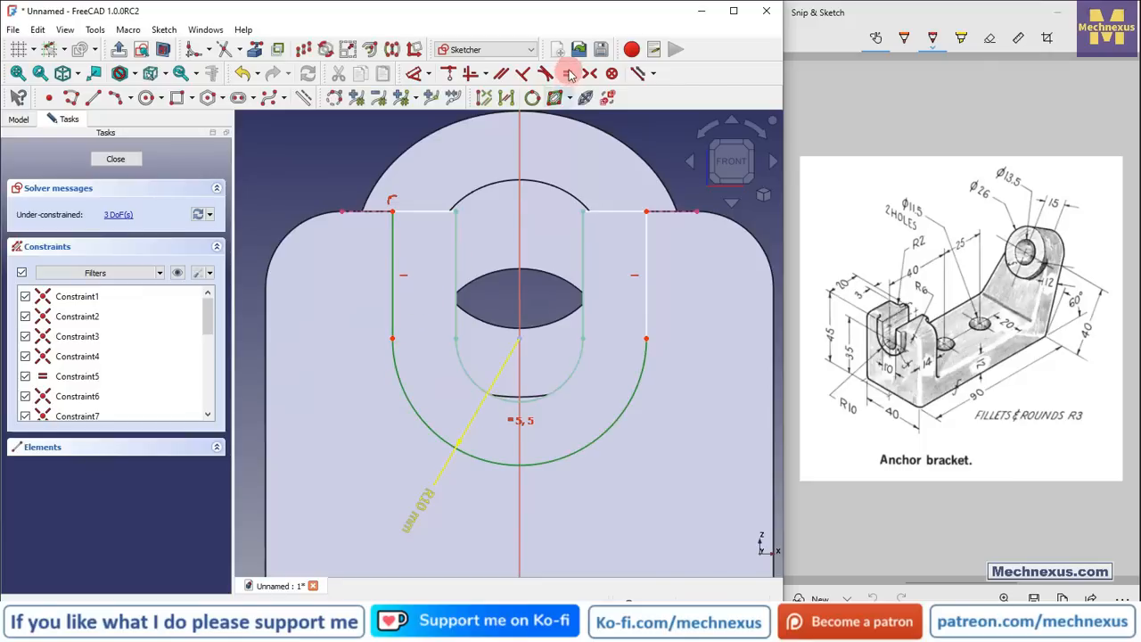
click(552, 78)
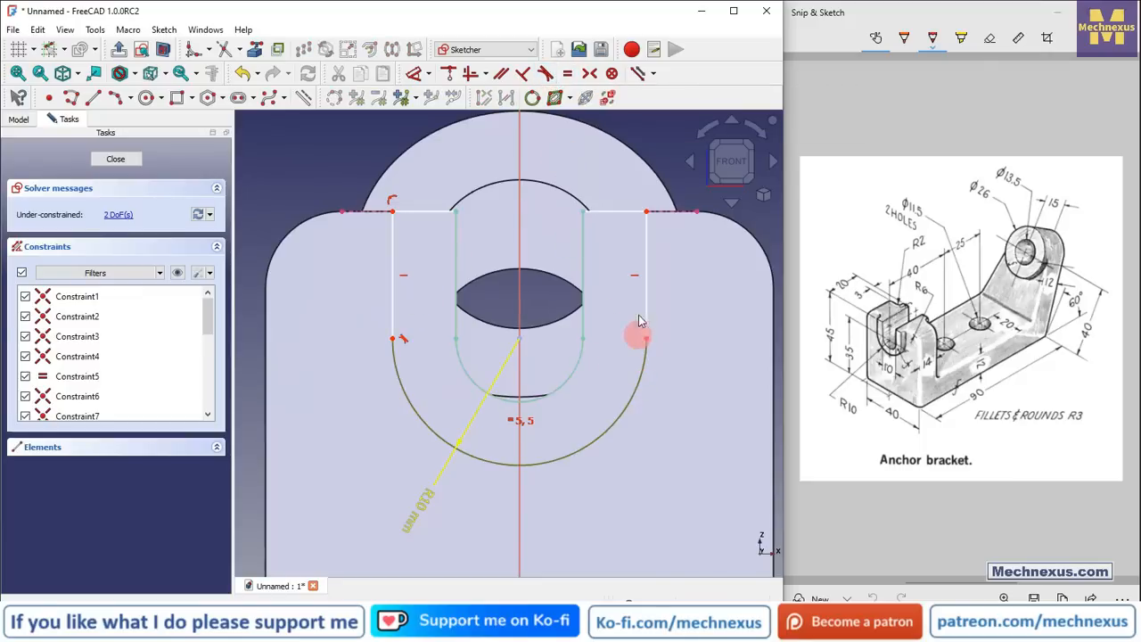
- Constrain the outer arc tangent to the right side line of the U-shaped profile
click(646, 307)
click(545, 75)
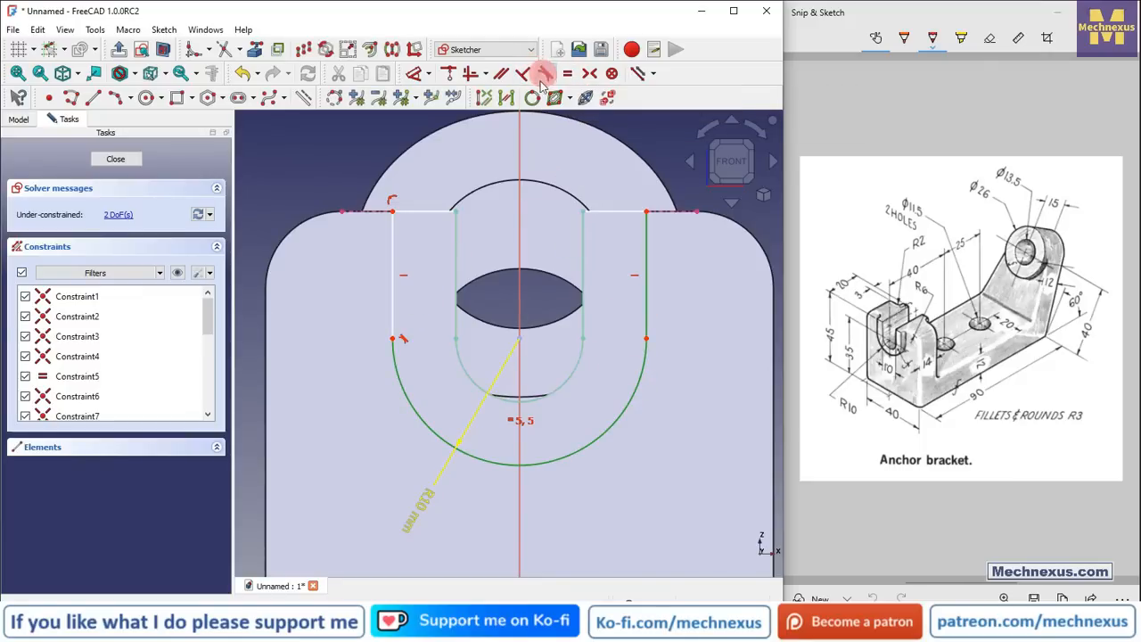
scroll(444, 309, down, 3)
scroll(408, 381, up, 2)
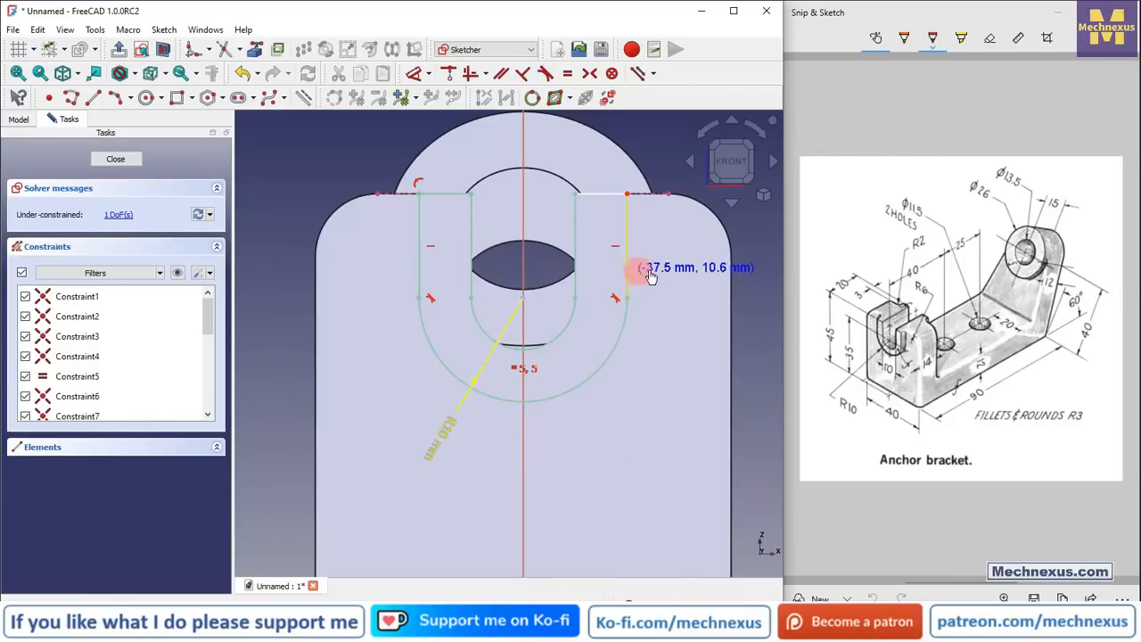
- Pull the profile's loose upper-right corner down and constrain it onto the upright's top edge
click(625, 201)
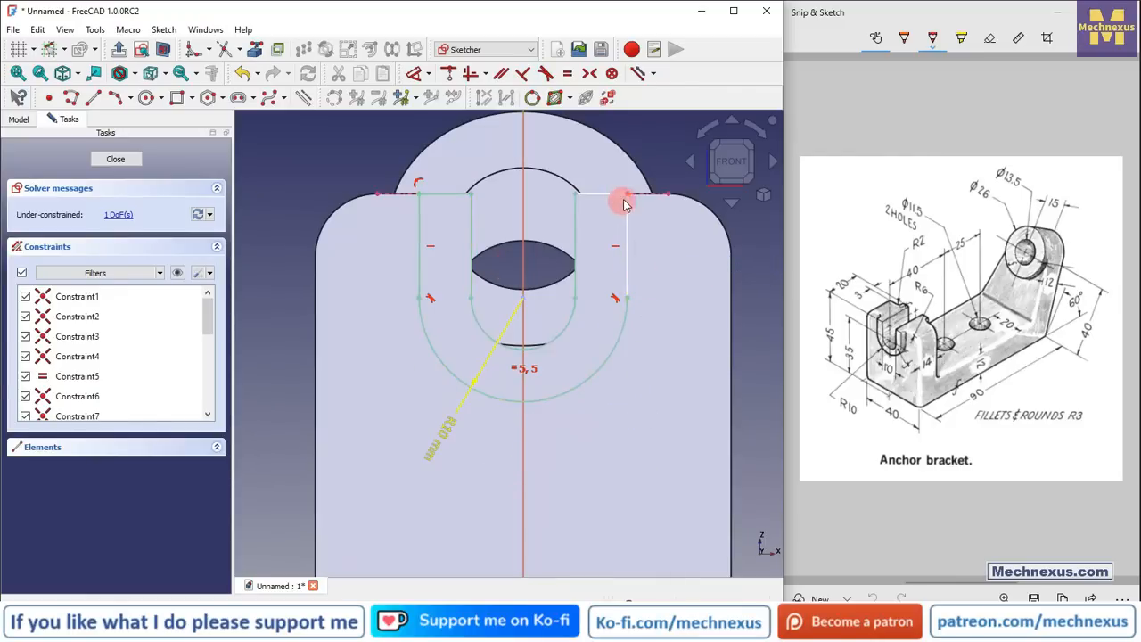
drag(628, 197, 612, 220)
click(627, 224)
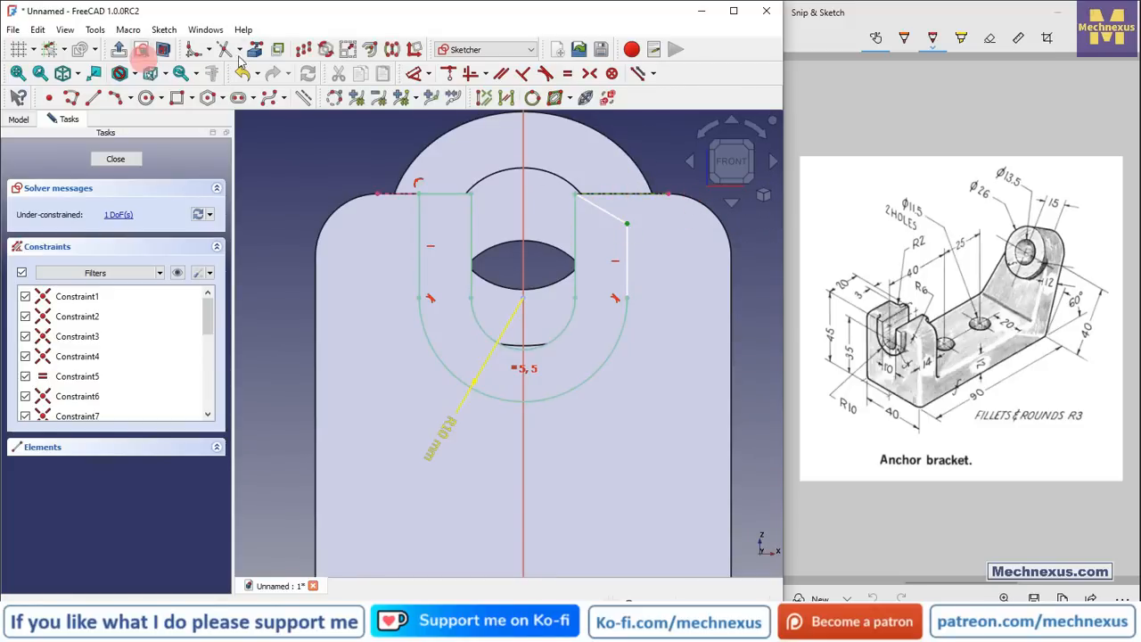
click(448, 75)
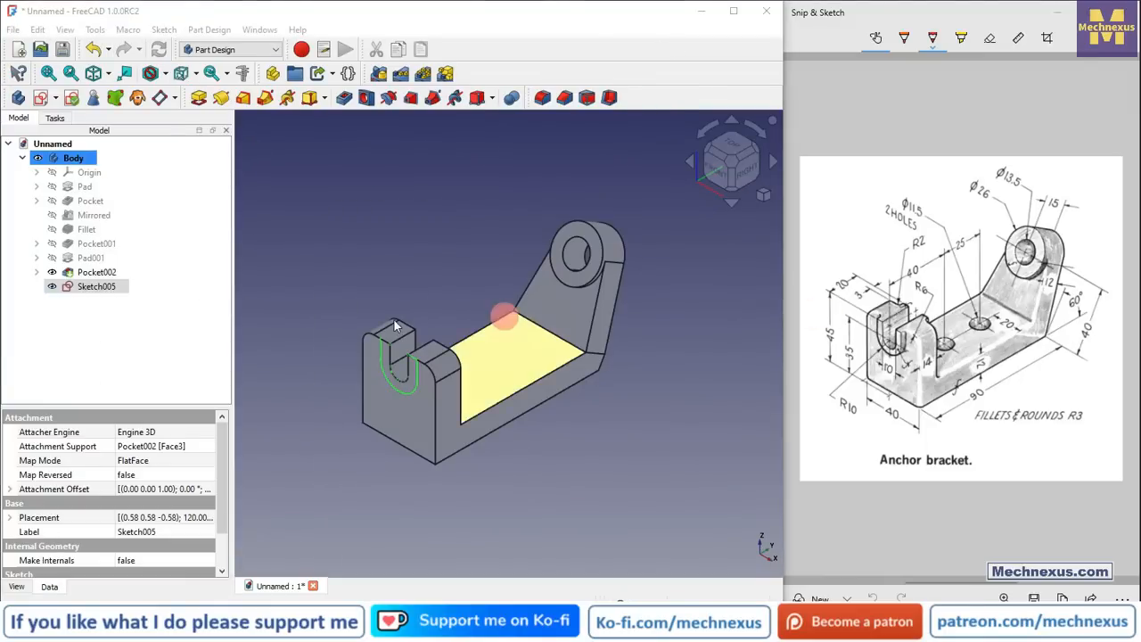
- Pad the U-shaped profile 3 mm from the front face of the slotted upright
click(199, 97)
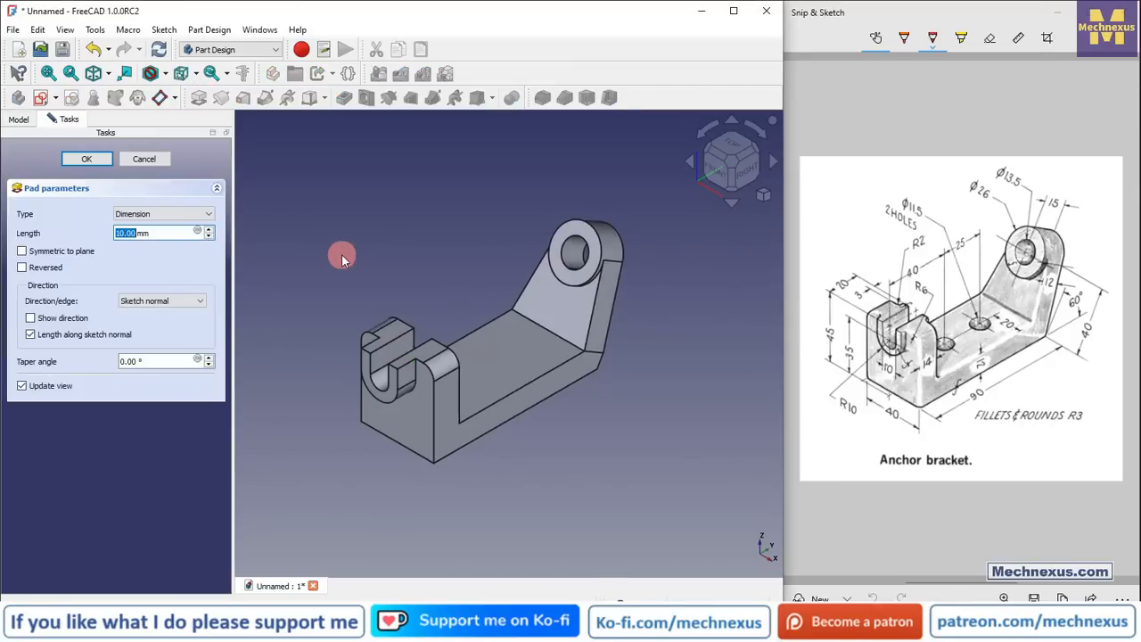
text(3)
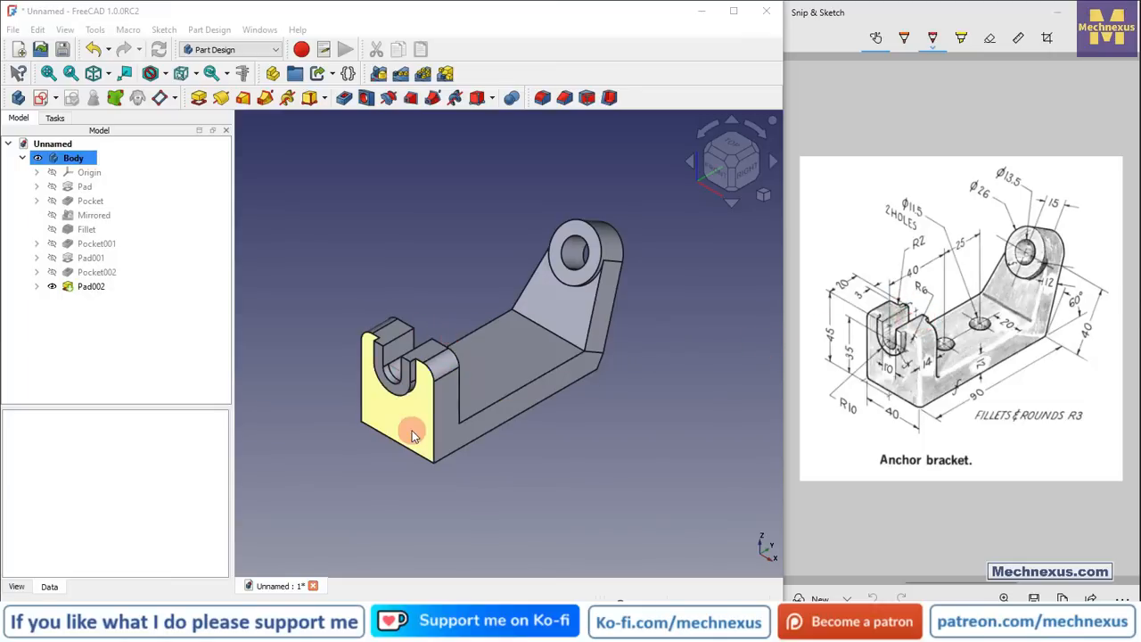
click(450, 381)
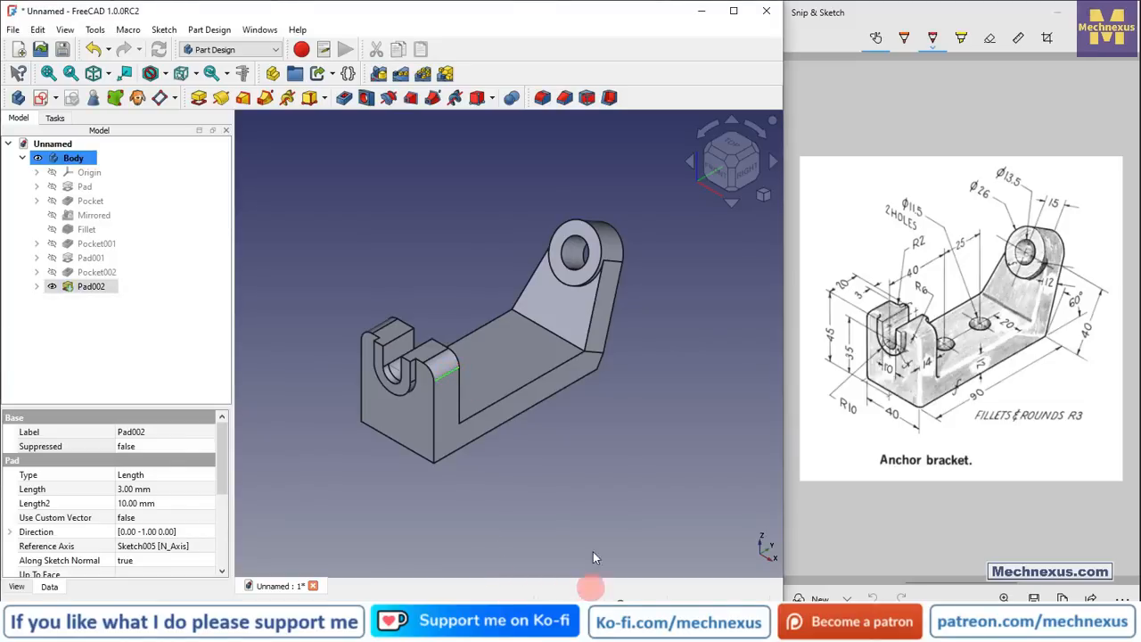
- Create a datum plane attached to the slotted upright's front face with a z-direction offset of -7 mm
click(421, 436)
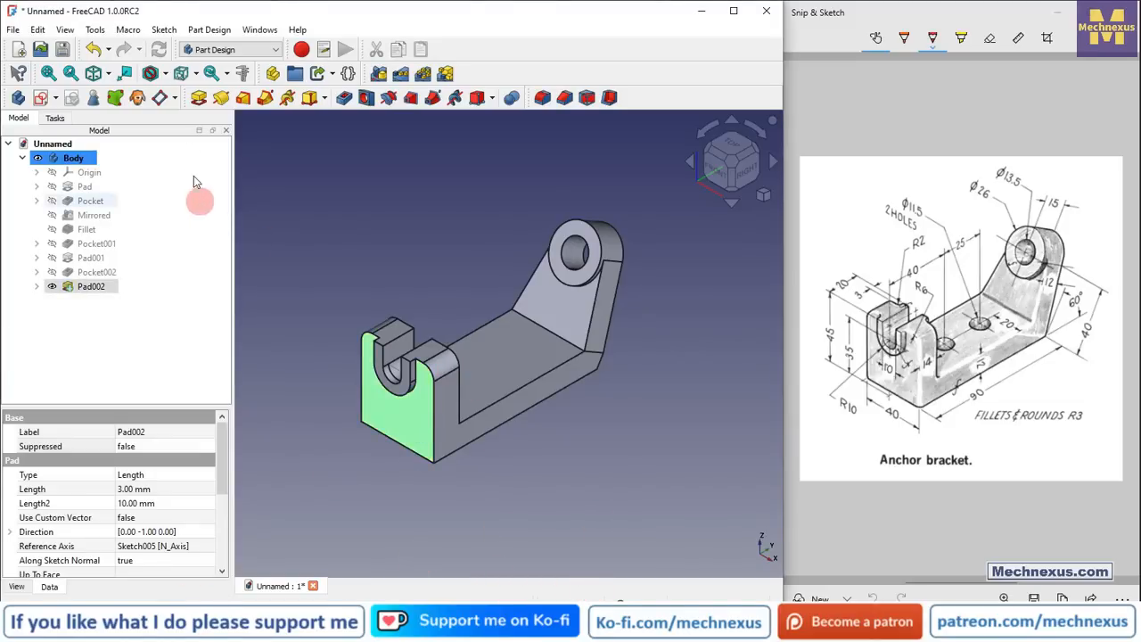
click(176, 98)
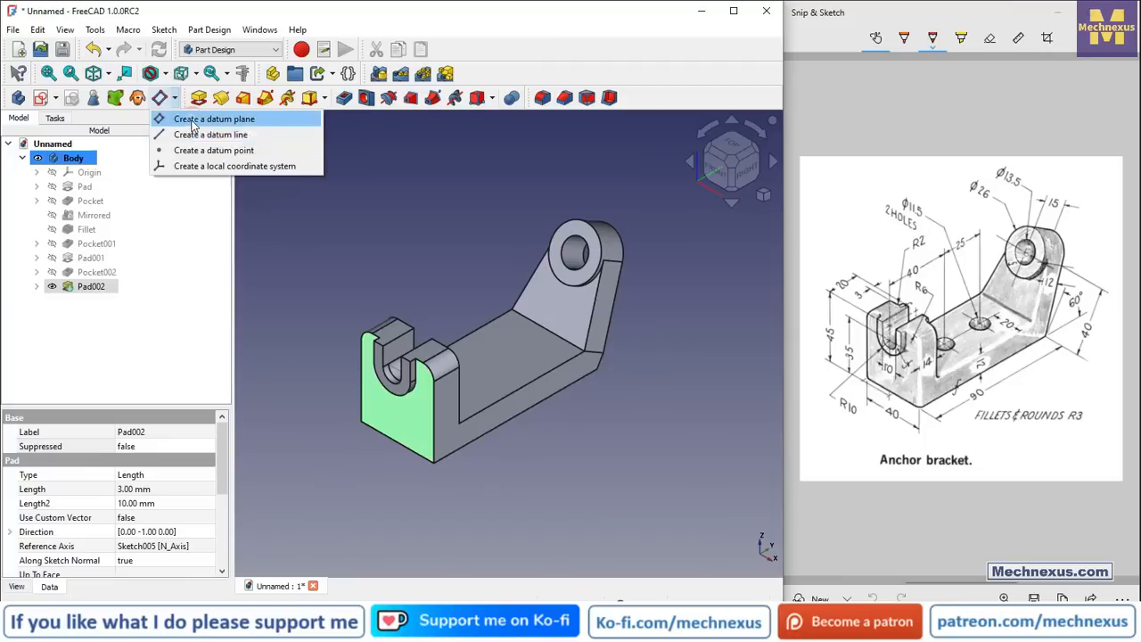
click(191, 117)
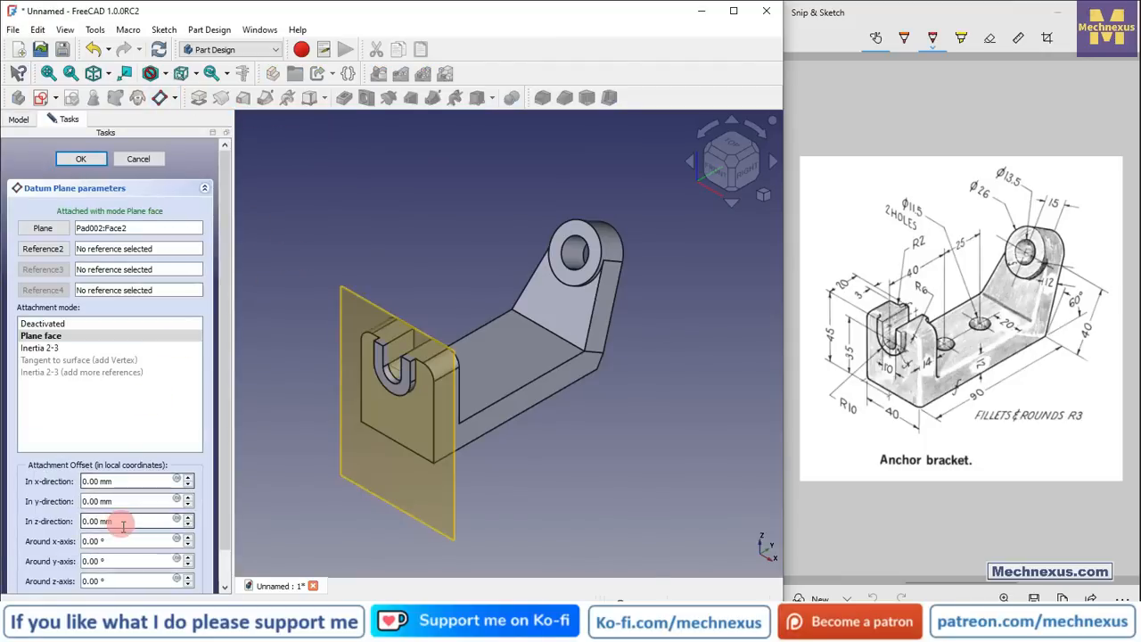
drag(125, 525, 75, 527)
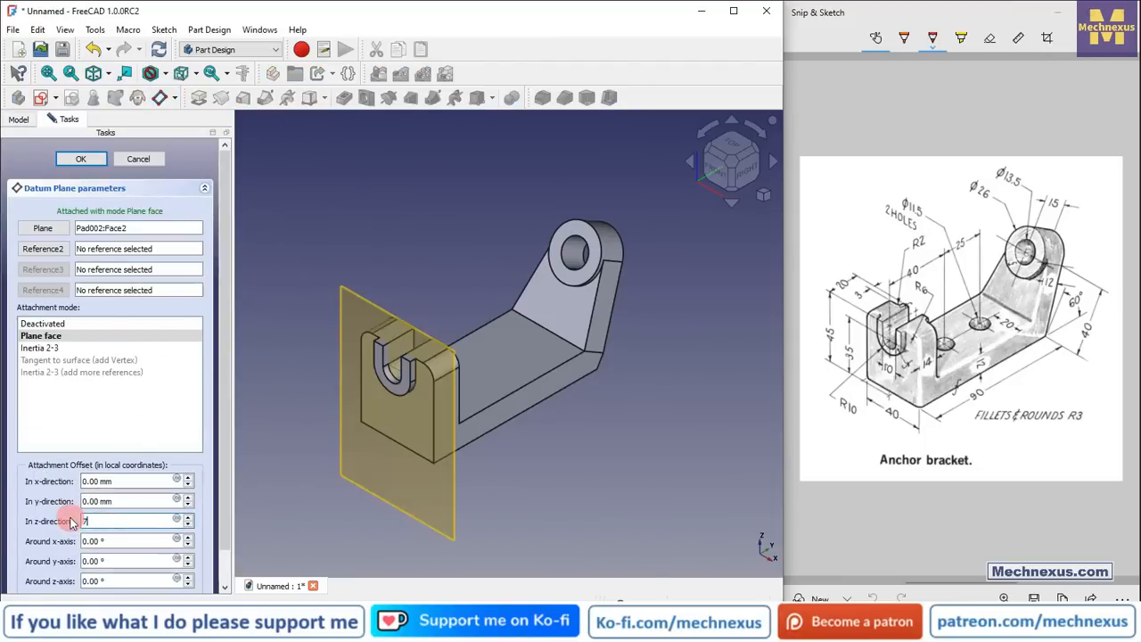
click(81, 522)
key(BackSpace)
text(7)
click(85, 561)
text(-)
click(89, 161)
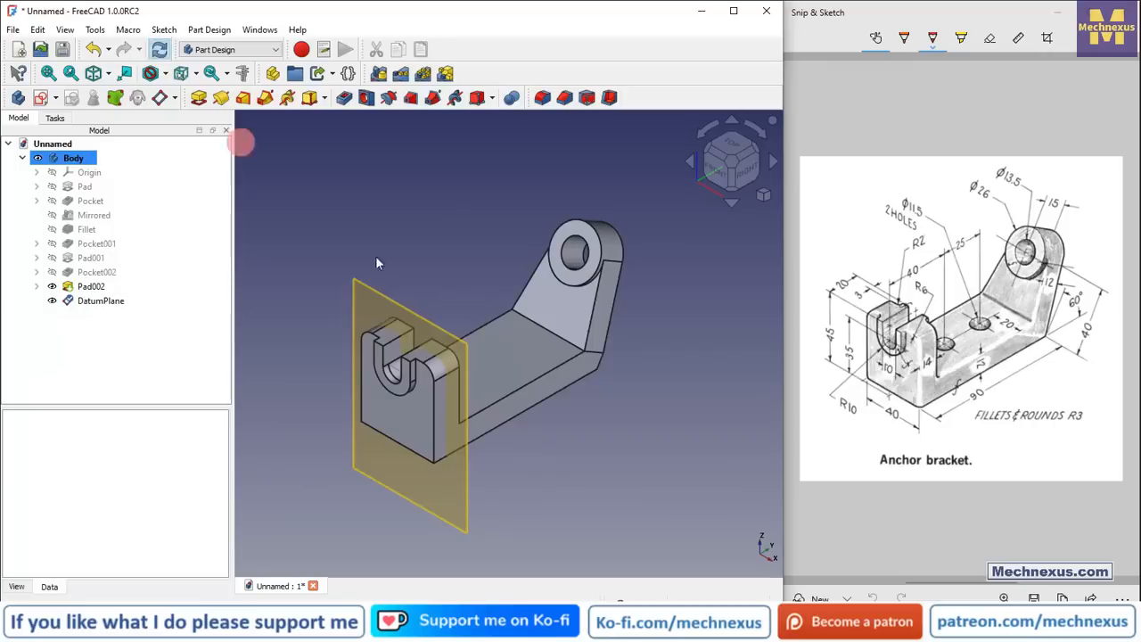
- Mirror the U-shaped pad (Pad002) about the datum plane to the other side of the slotted upright
click(91, 286)
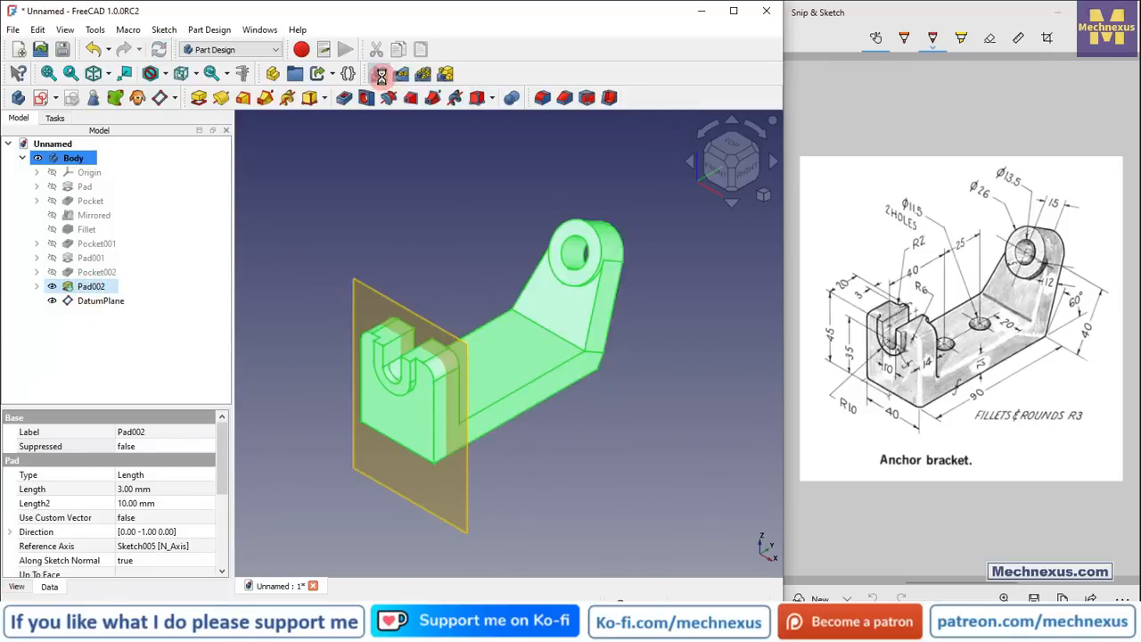
click(381, 78)
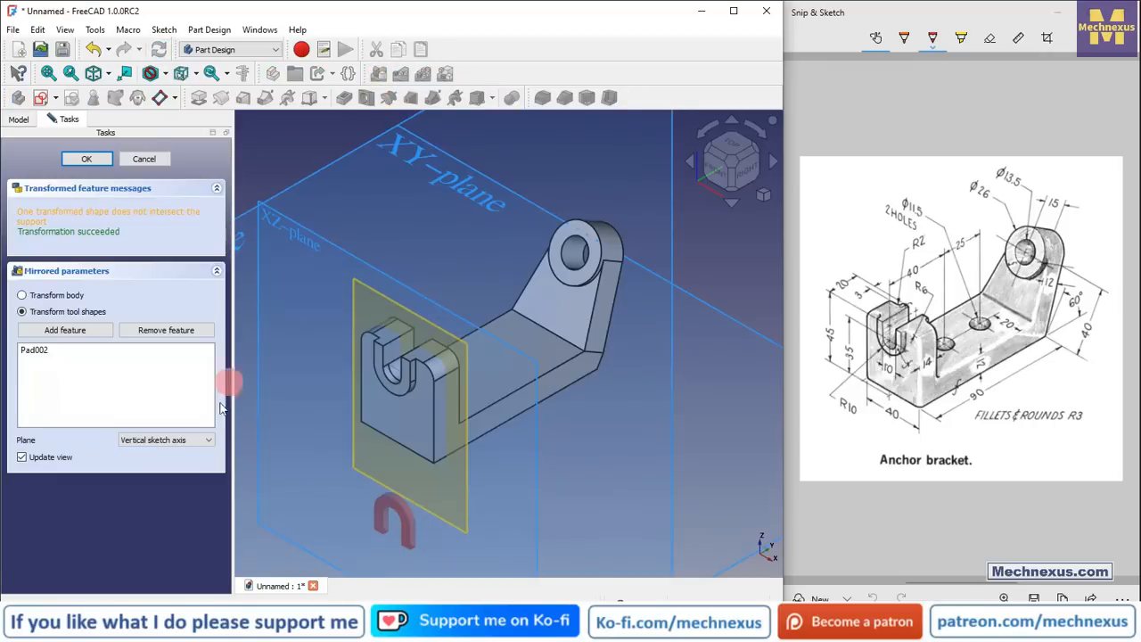
click(164, 445)
click(155, 497)
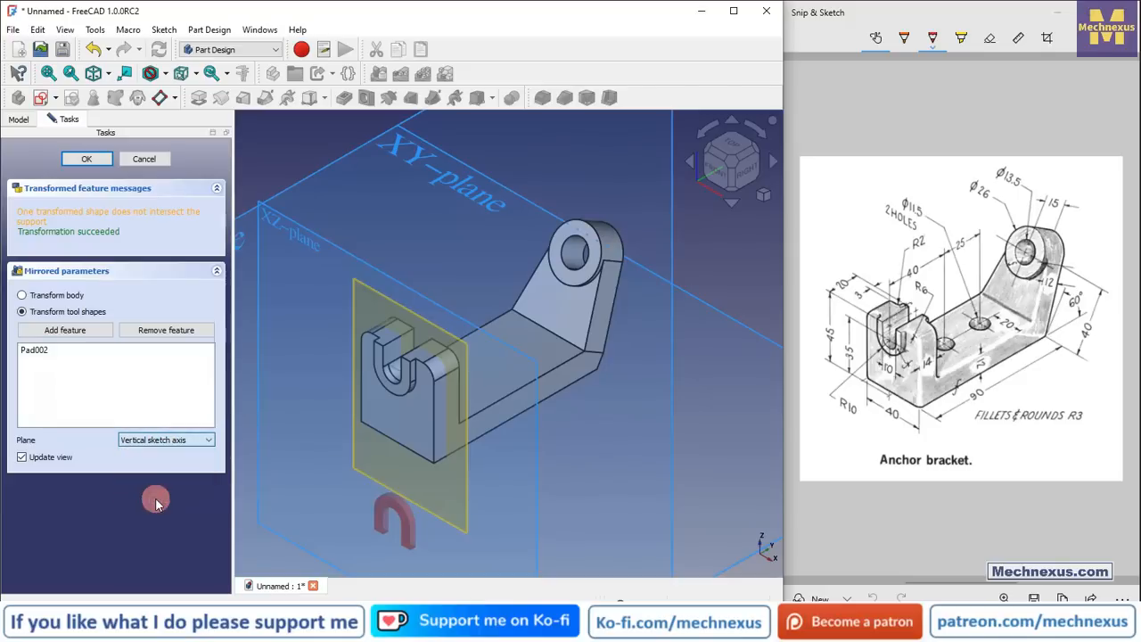
click(448, 529)
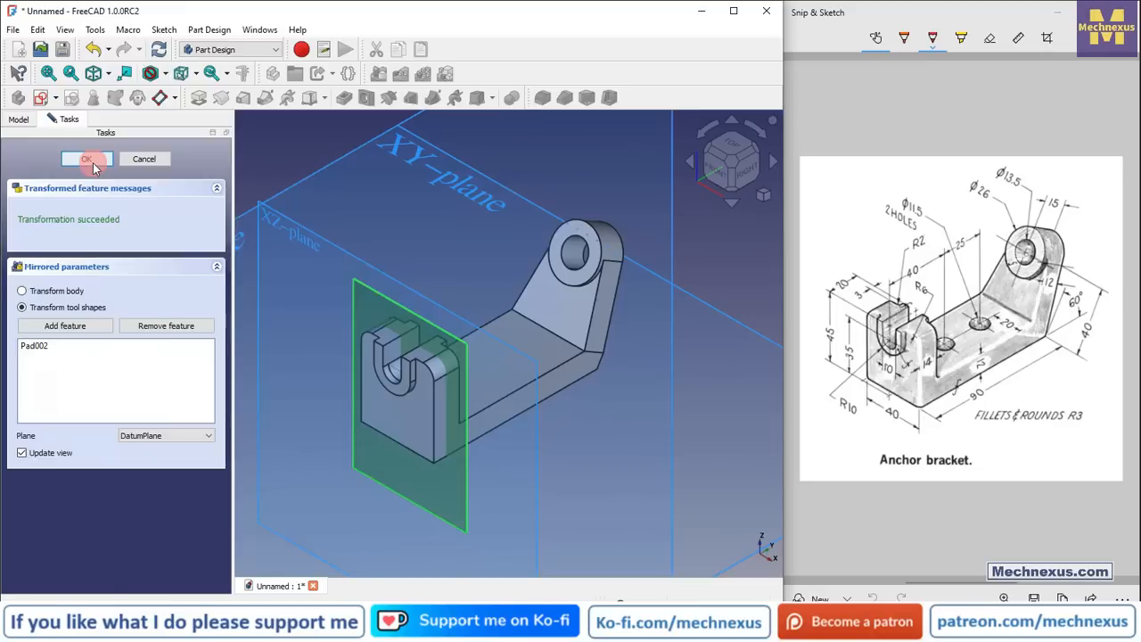
- Hide the datum plane used for mirroring the U-shaped pad
scroll(519, 296, down, 2)
click(546, 443)
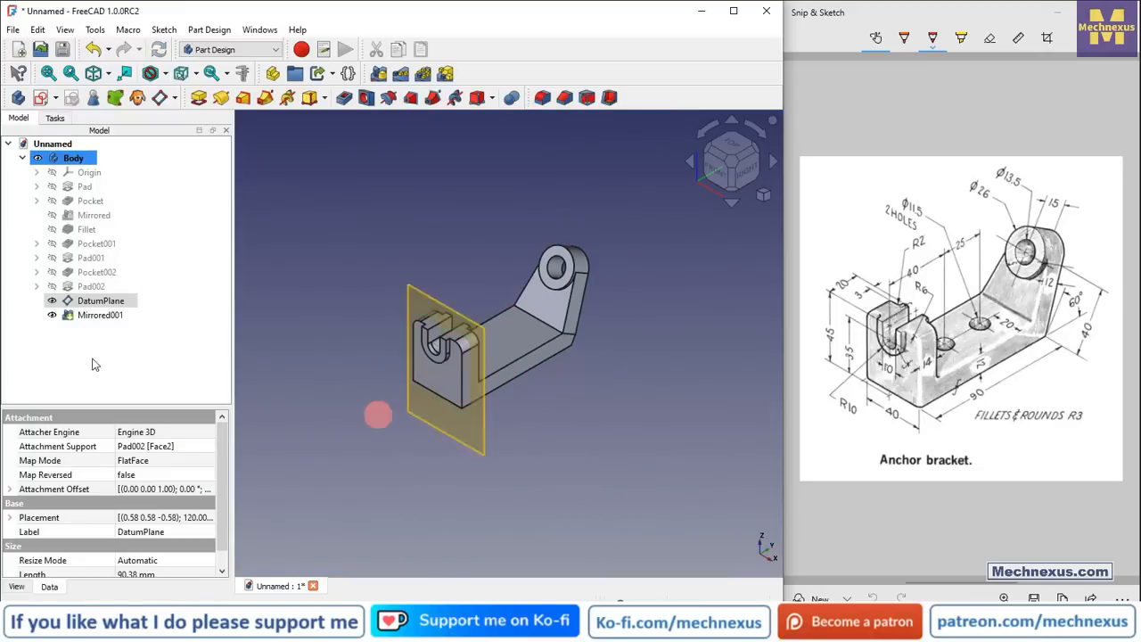
click(90, 301)
key(space)
click(293, 305)
scroll(448, 312, up, 2)
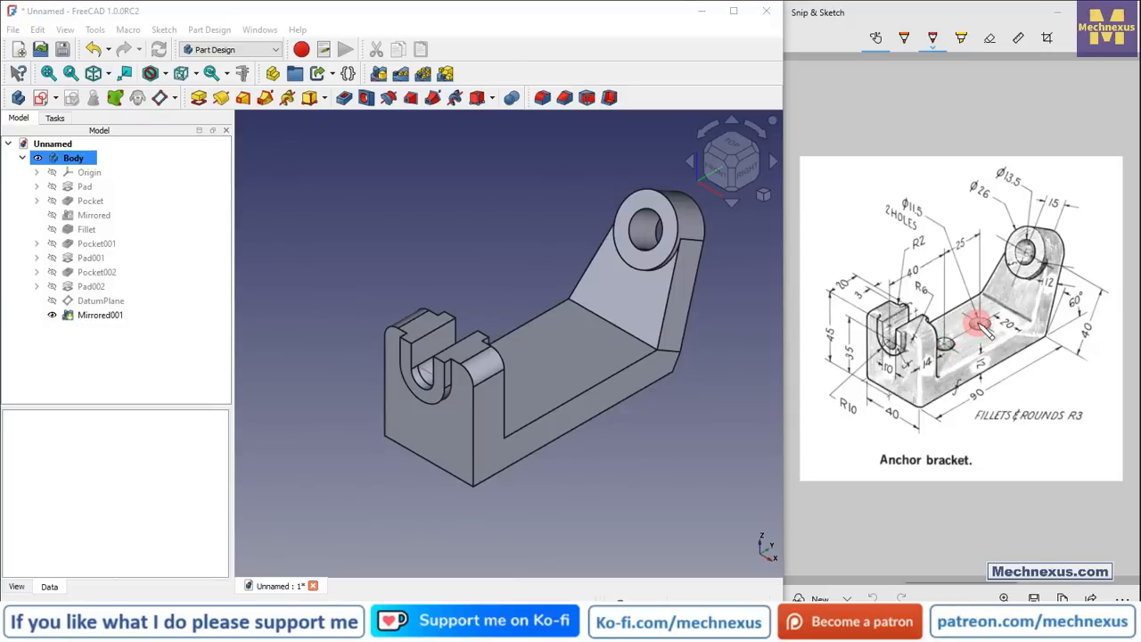
- Sketch two circles on the base's top face, centred on the horizontal axis, with diameters of about 13 mm and 16 mm
click(552, 358)
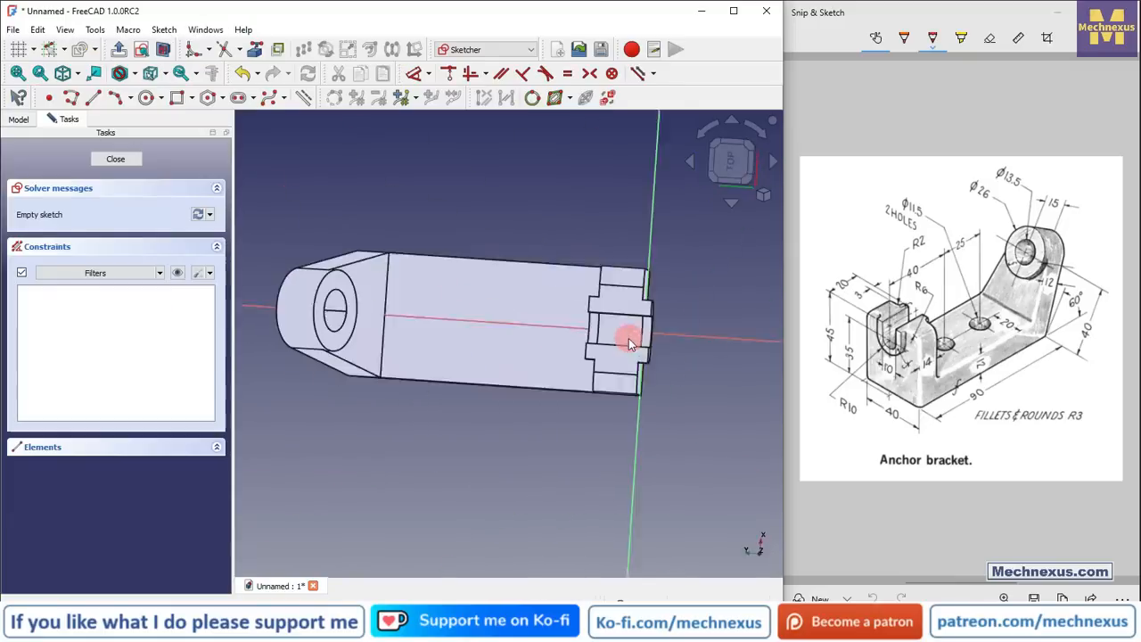
click(145, 97)
click(459, 323)
click(468, 312)
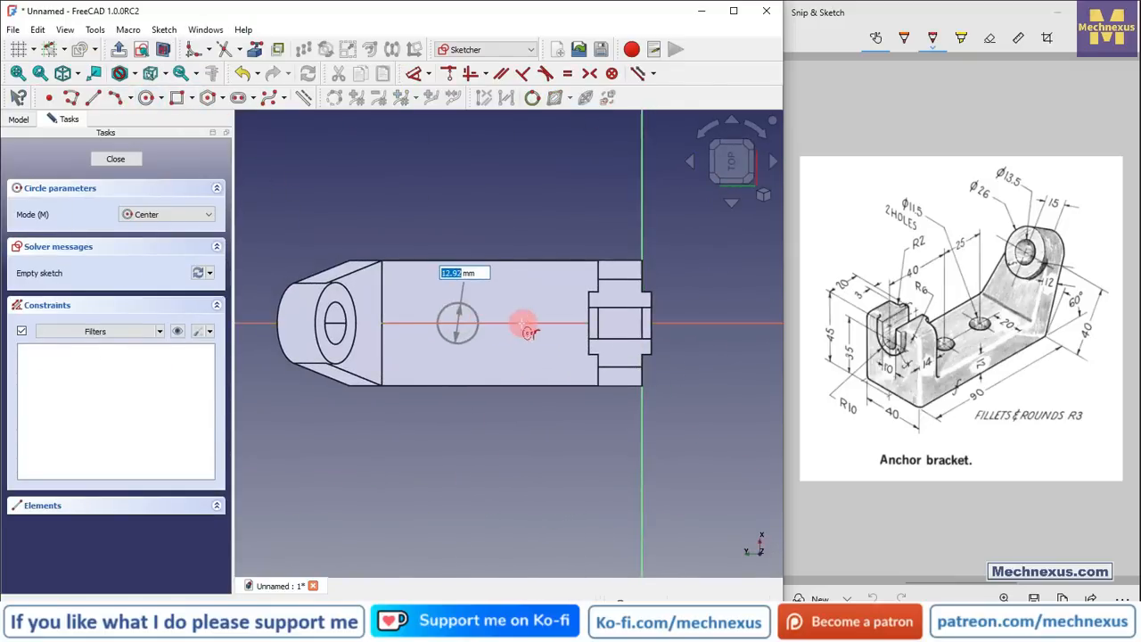
click(535, 323)
click(539, 297)
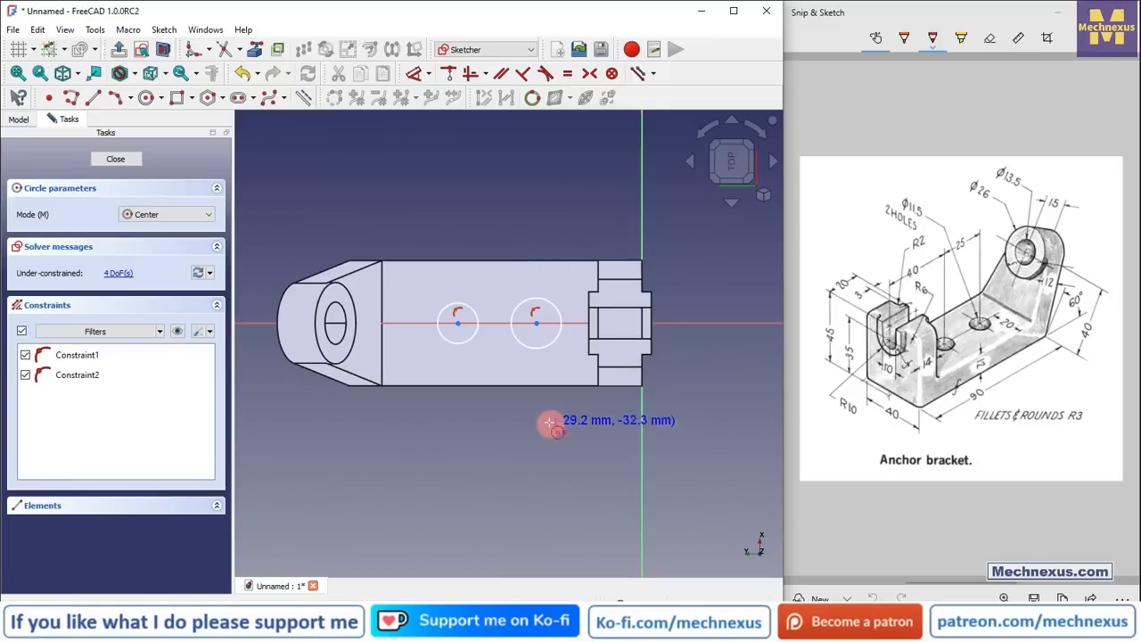
key(Escape)
- Constrain the two hole circles to be equal in size
scroll(542, 271, up, 3)
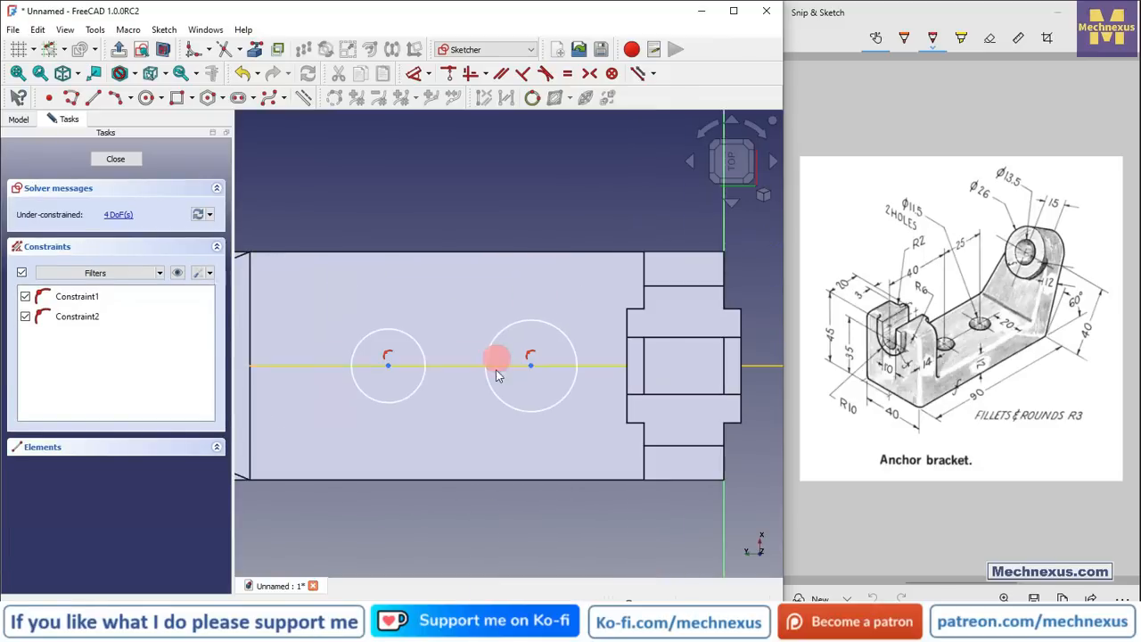
click(550, 333)
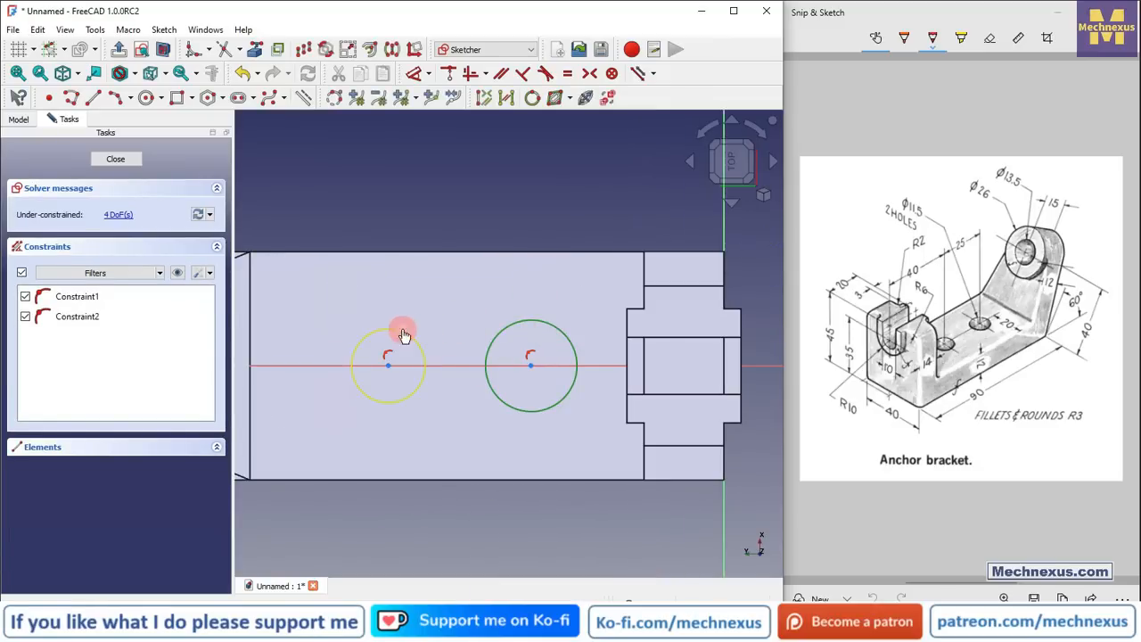
ctrl+click(404, 335)
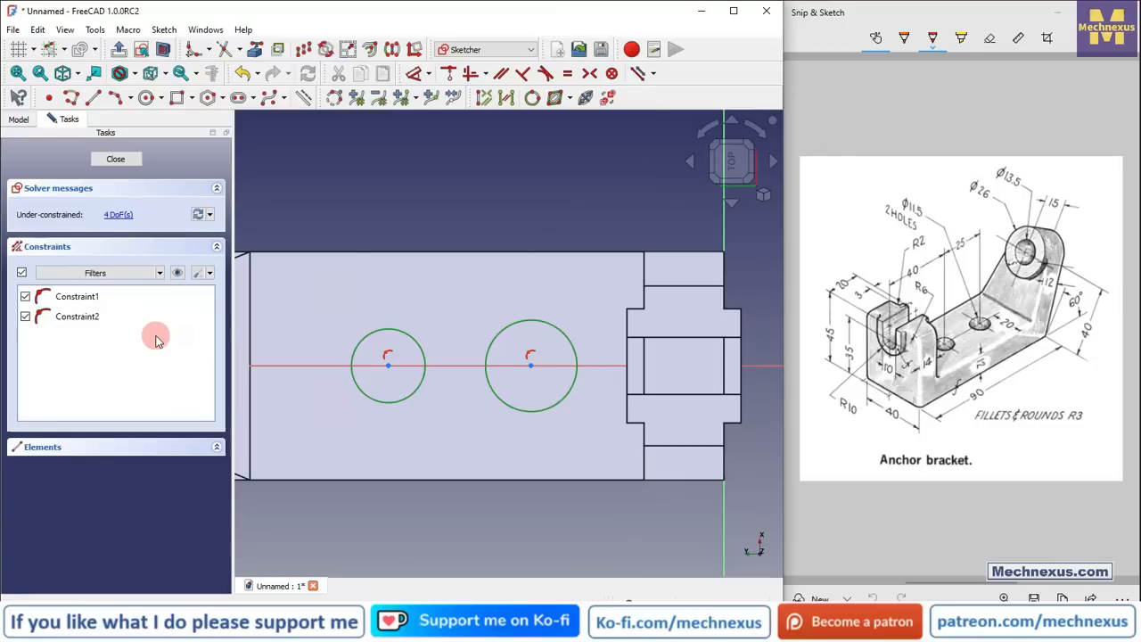
click(568, 73)
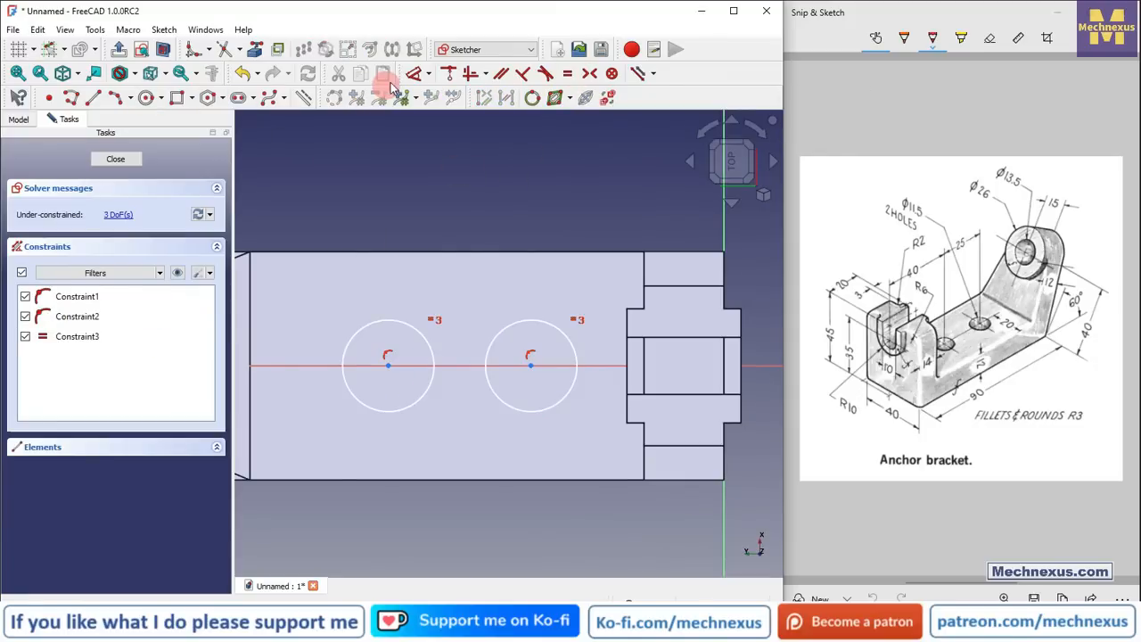
- Dimension the hole circle nearer the slotted upright with a diameter of 11.5 mm
click(528, 323)
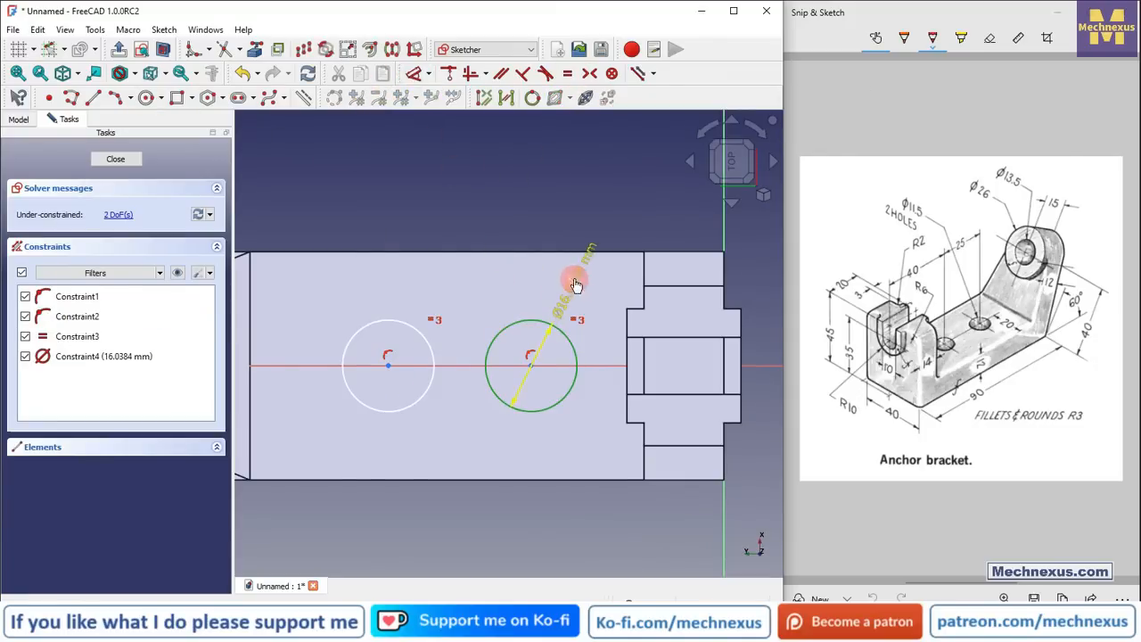
click(575, 279)
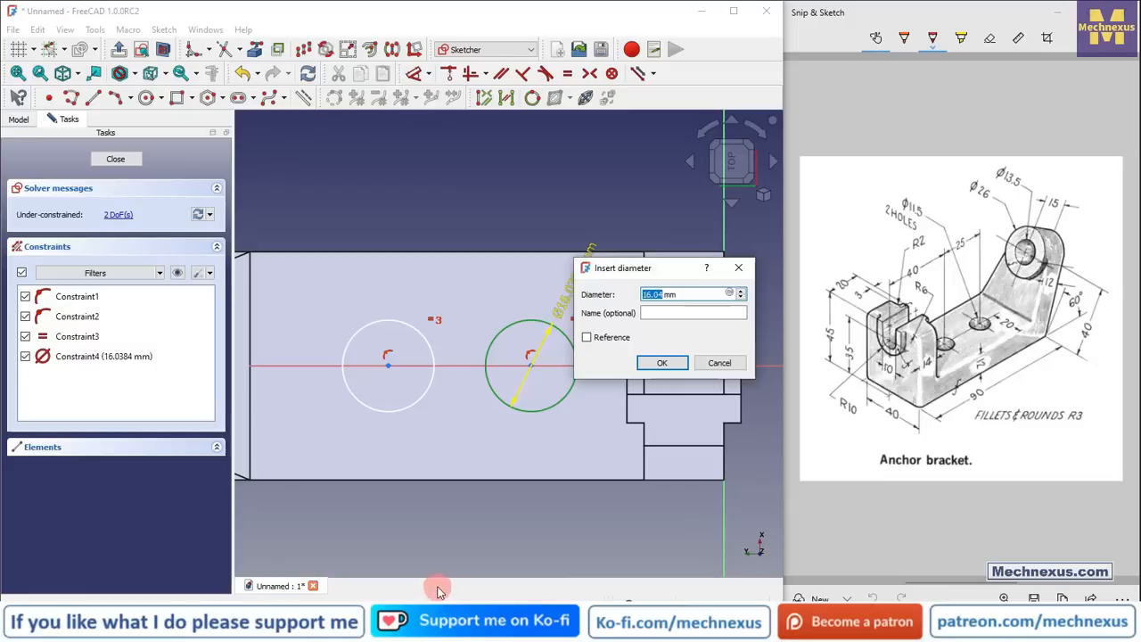
text(11.5)
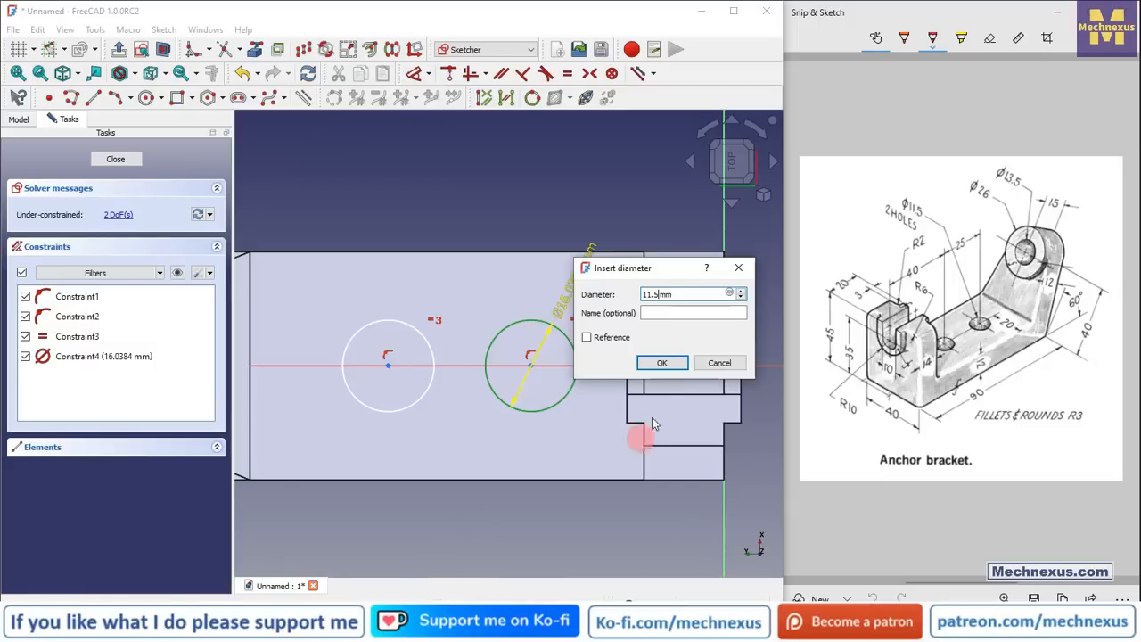
click(662, 363)
click(482, 538)
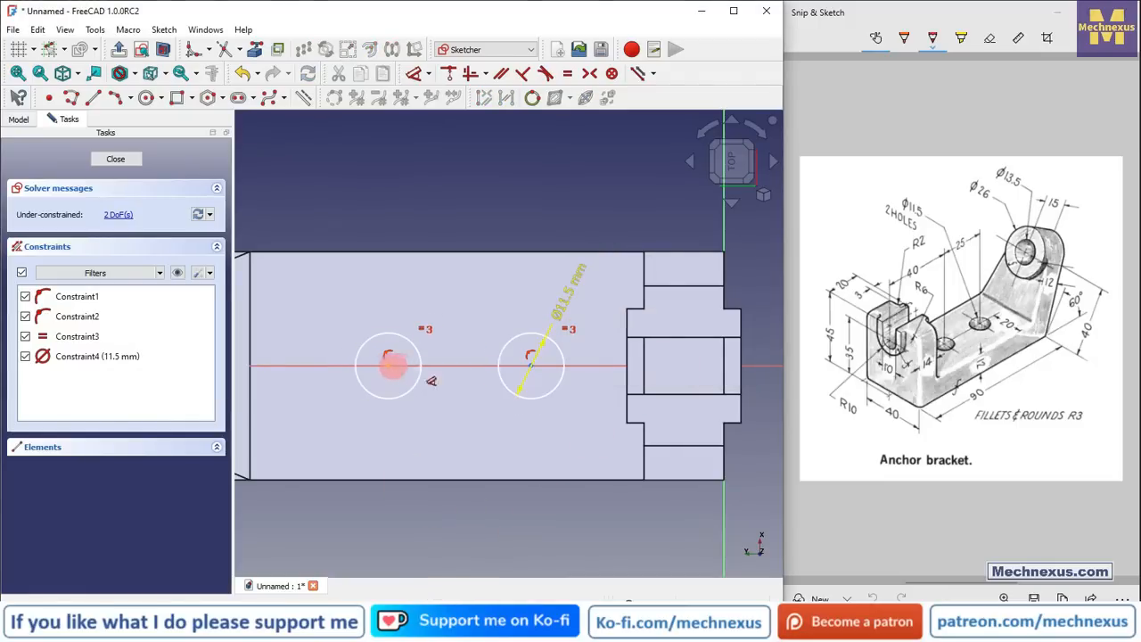
- Set the horizontal distance between the two hole centres to 25 mm
click(390, 364)
click(531, 366)
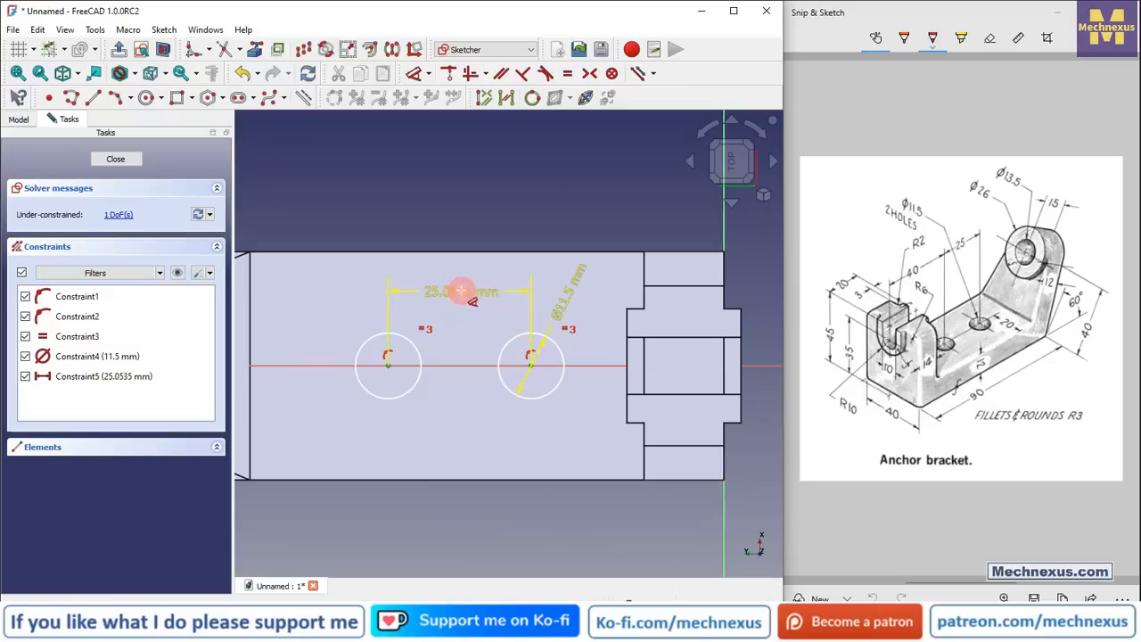
click(459, 293)
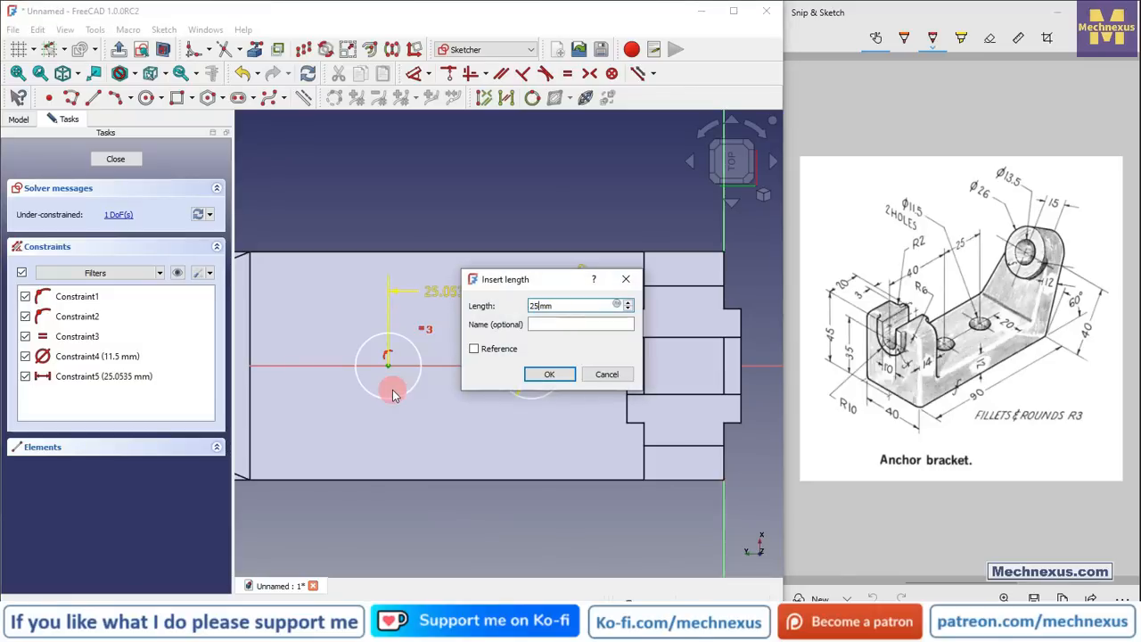
text(25)
key(Return)
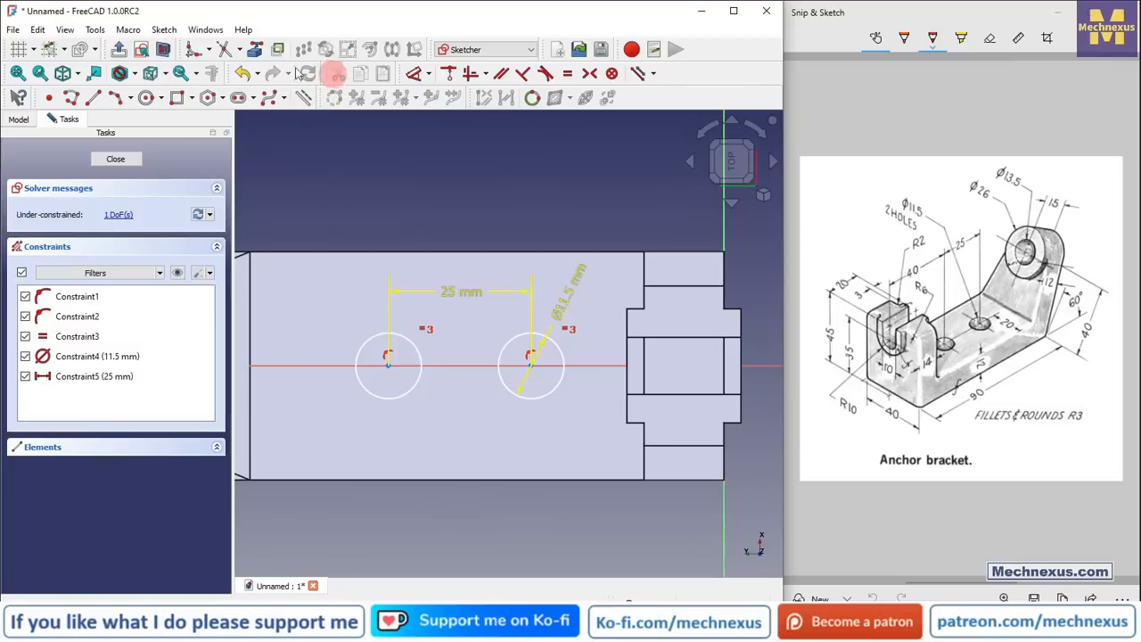
- Set the horizontal distance from the base's end edge beside the slotted upright to the nearer hole centre to 40 mm
click(723, 272)
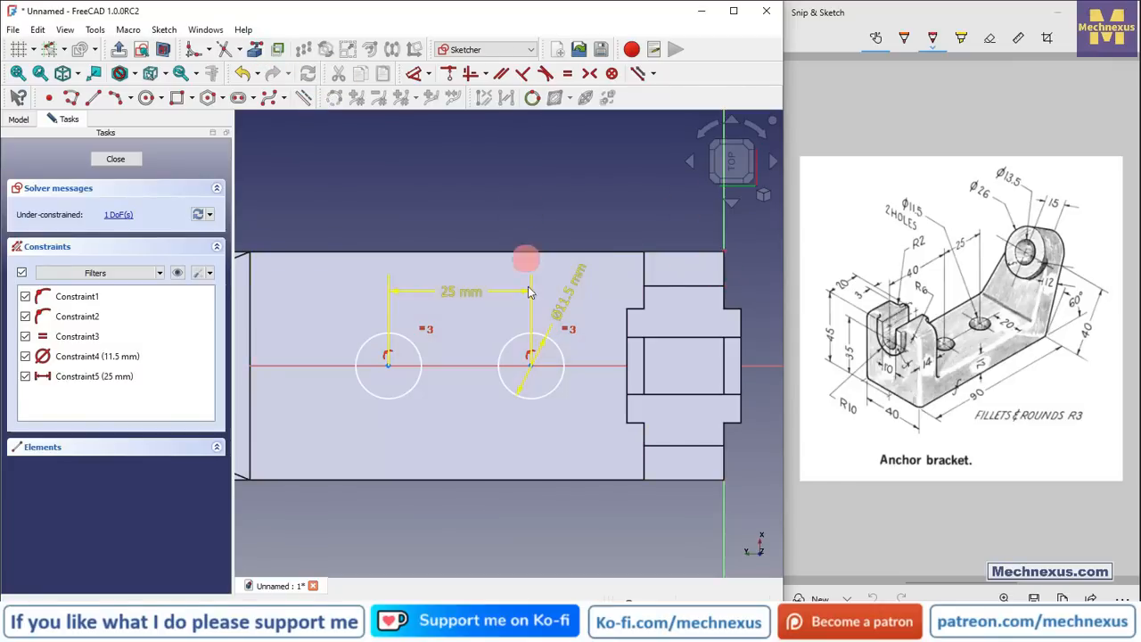
click(416, 74)
click(532, 365)
drag(711, 263, 639, 203)
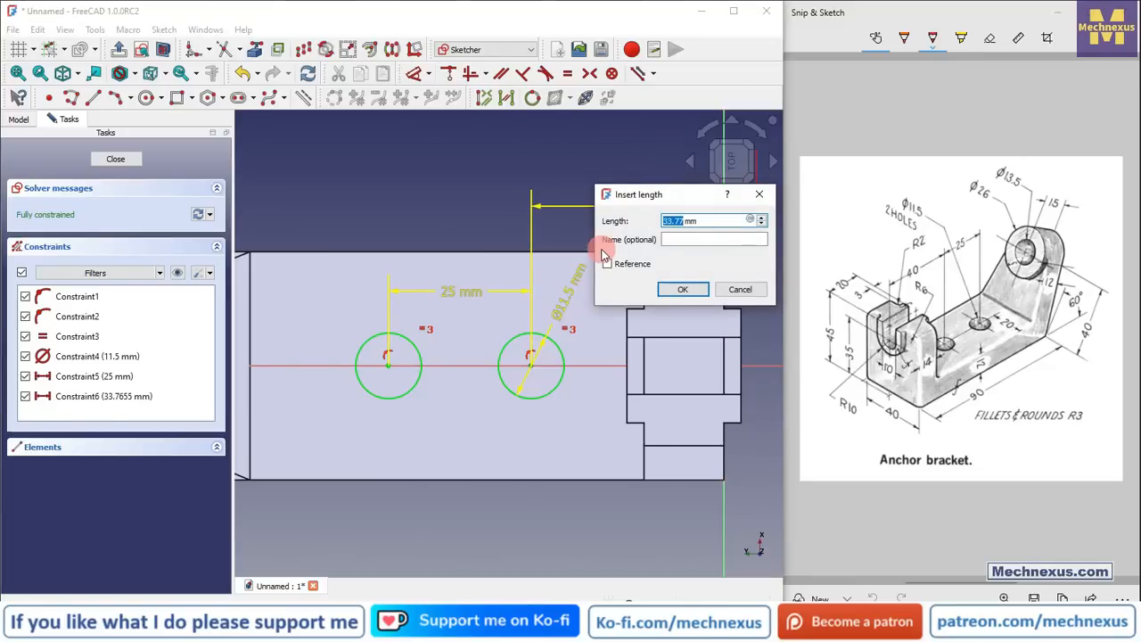
key(Return)
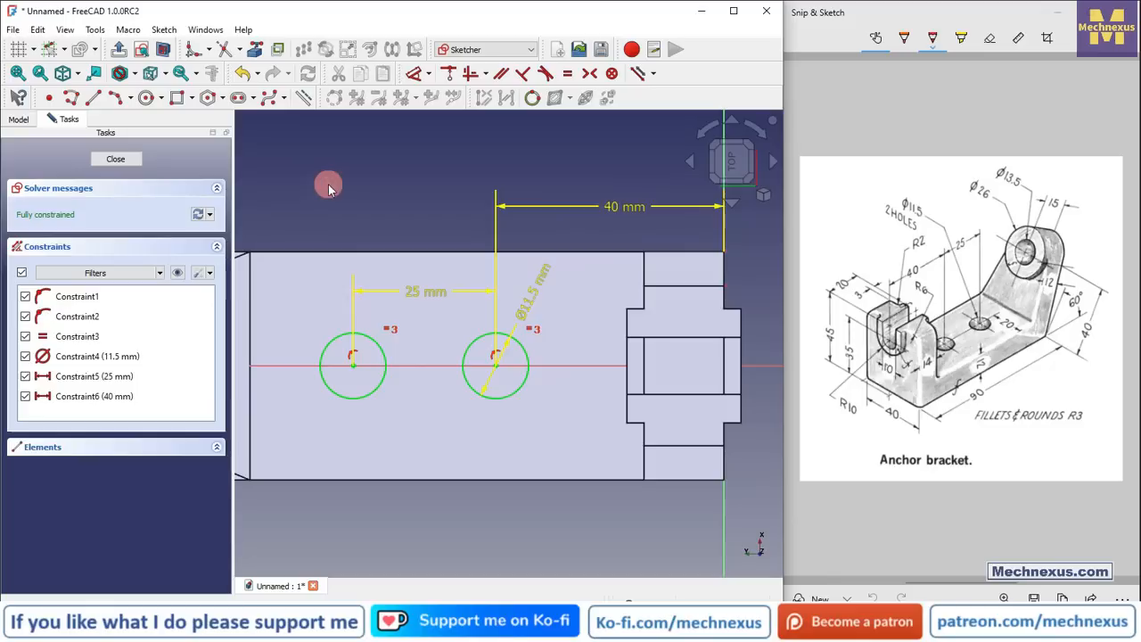
- Show the bracket in isometric view and change its draw style to shaded faces with visible edges
key(0)
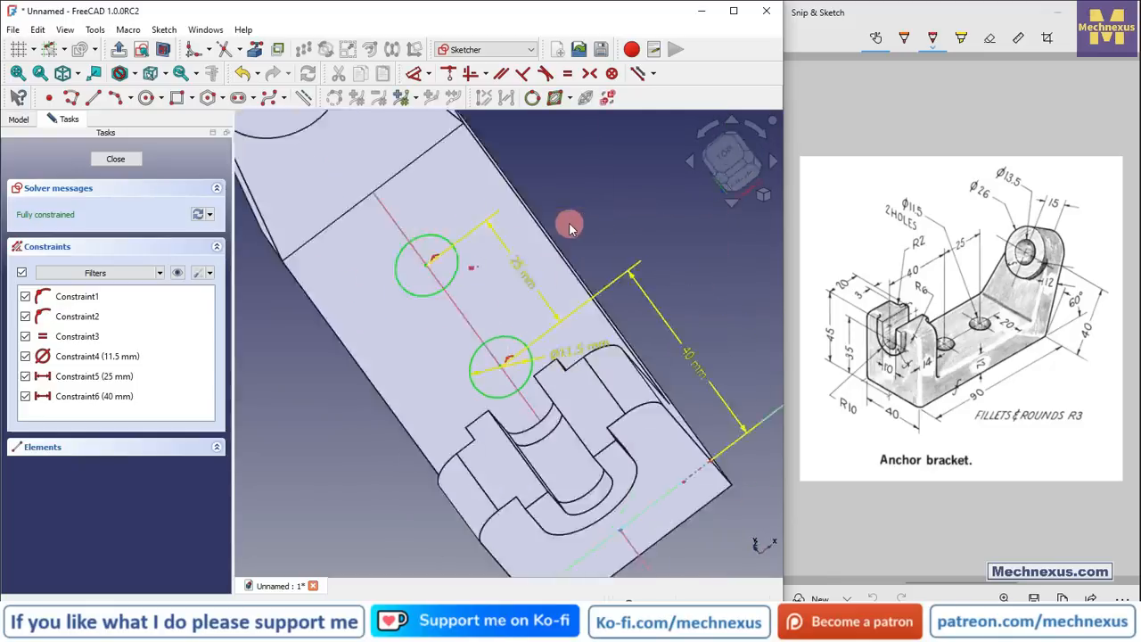
click(153, 74)
click(143, 79)
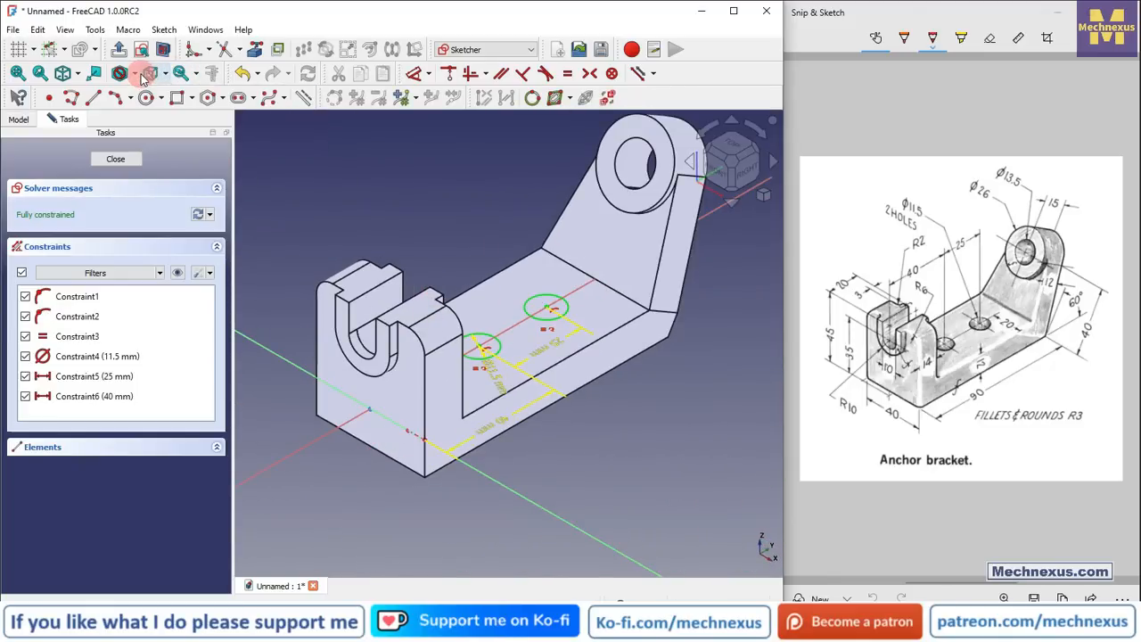
click(136, 78)
click(153, 188)
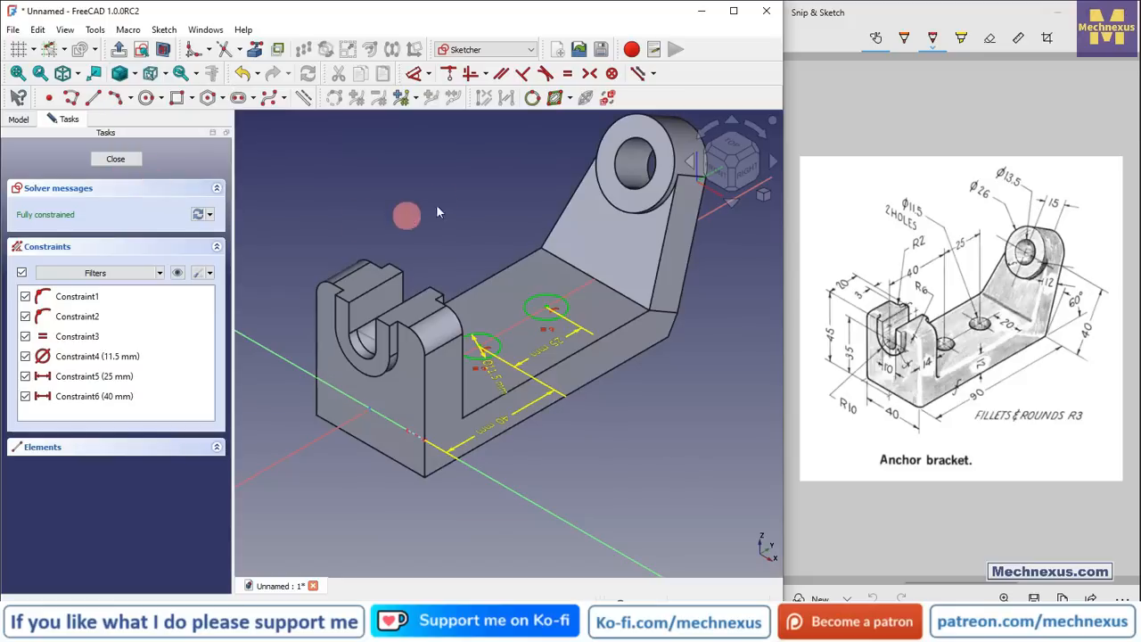
mouse_move(529, 408)
middle_down()
mouse_move(433, 437)
mouse_move(479, 400)
mouse_move(507, 440)
middle_up()
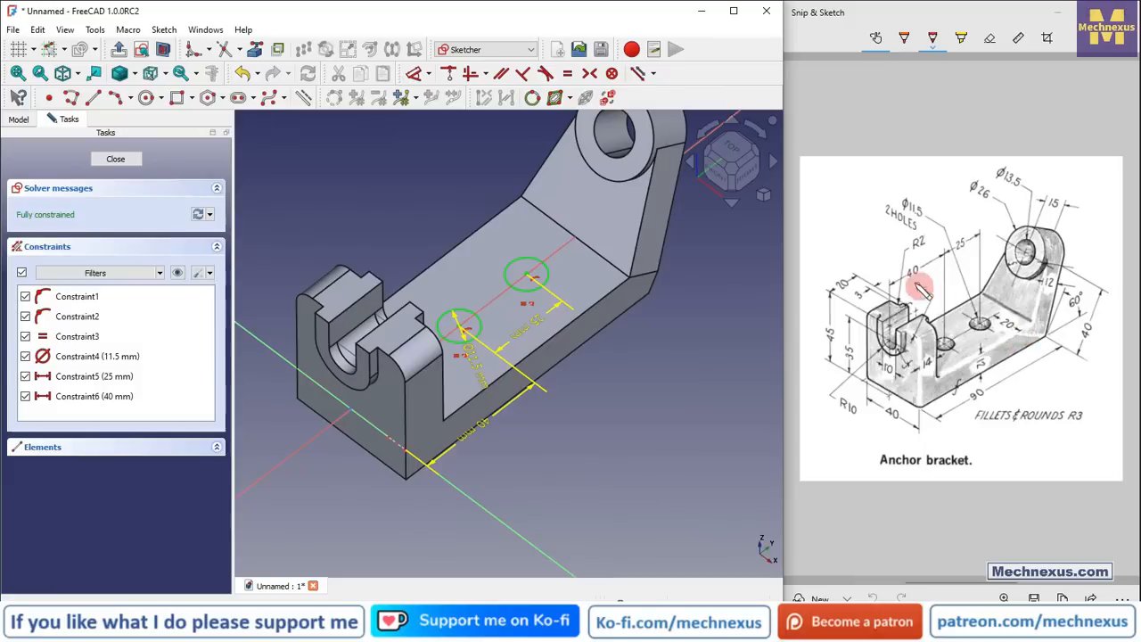
- Finish the hole sketch and pocket both circles through the whole base using the Through all type
click(108, 162)
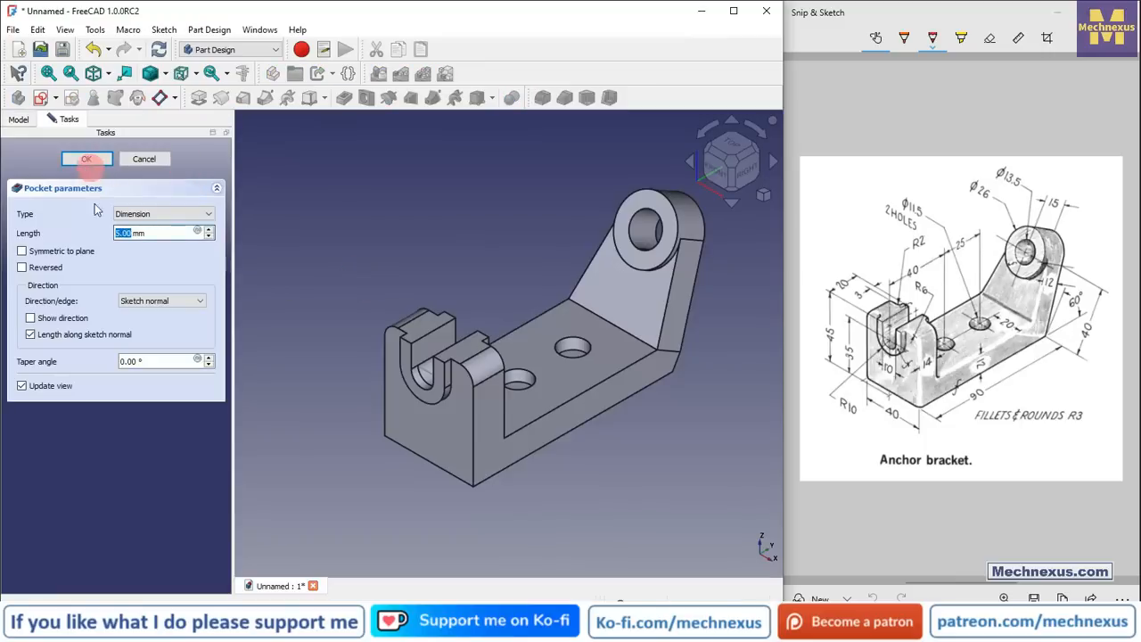
click(136, 215)
click(142, 234)
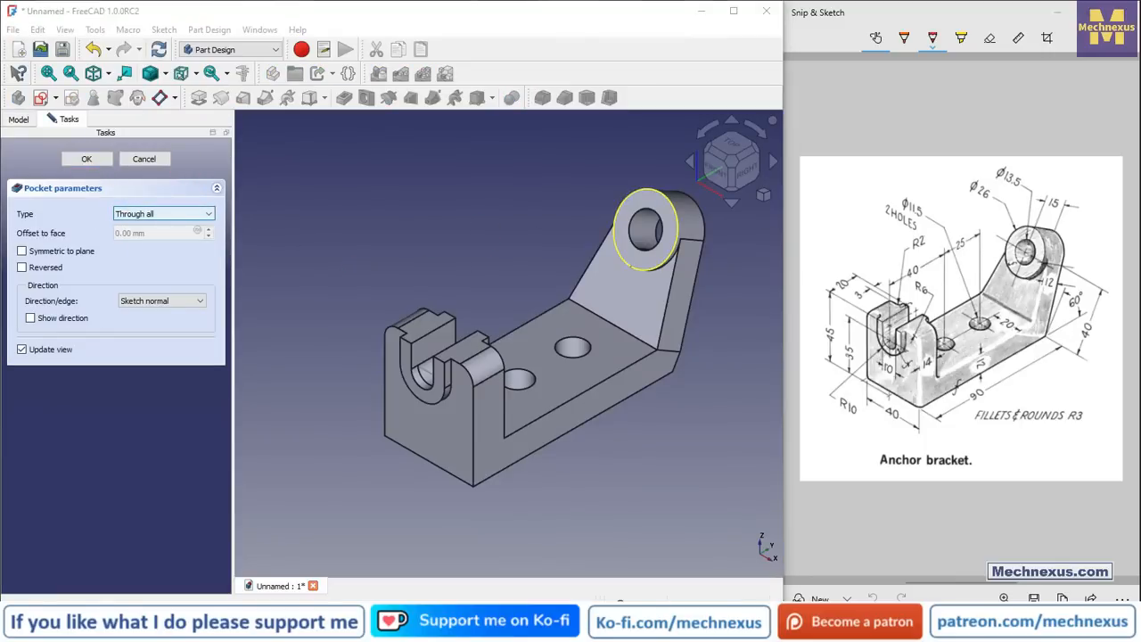
click(84, 161)
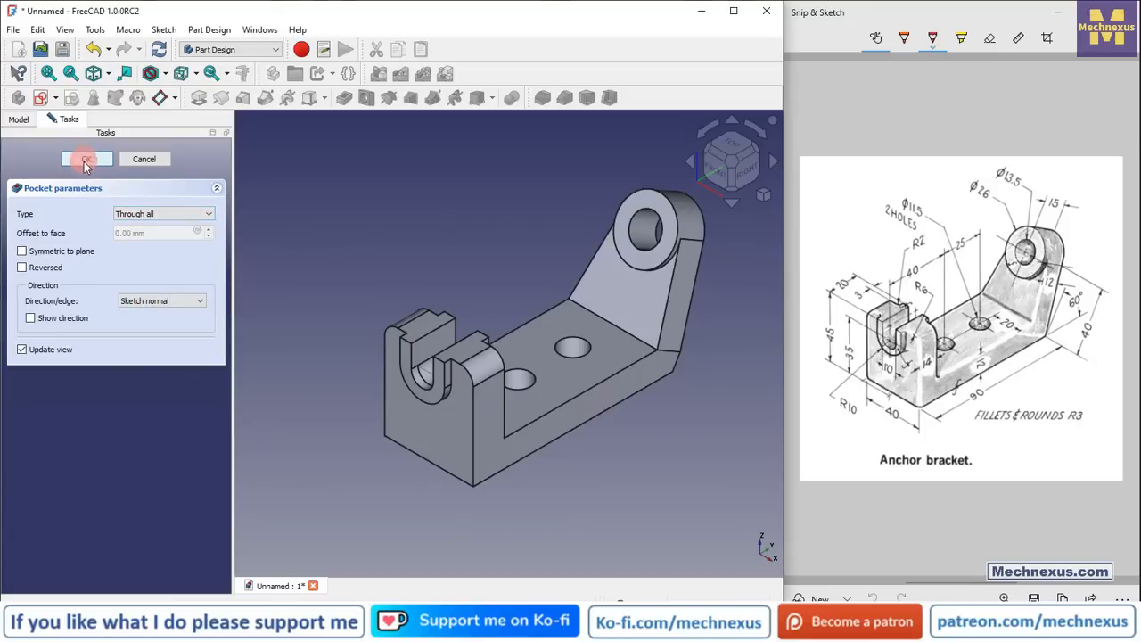
drag(487, 216, 405, 291)
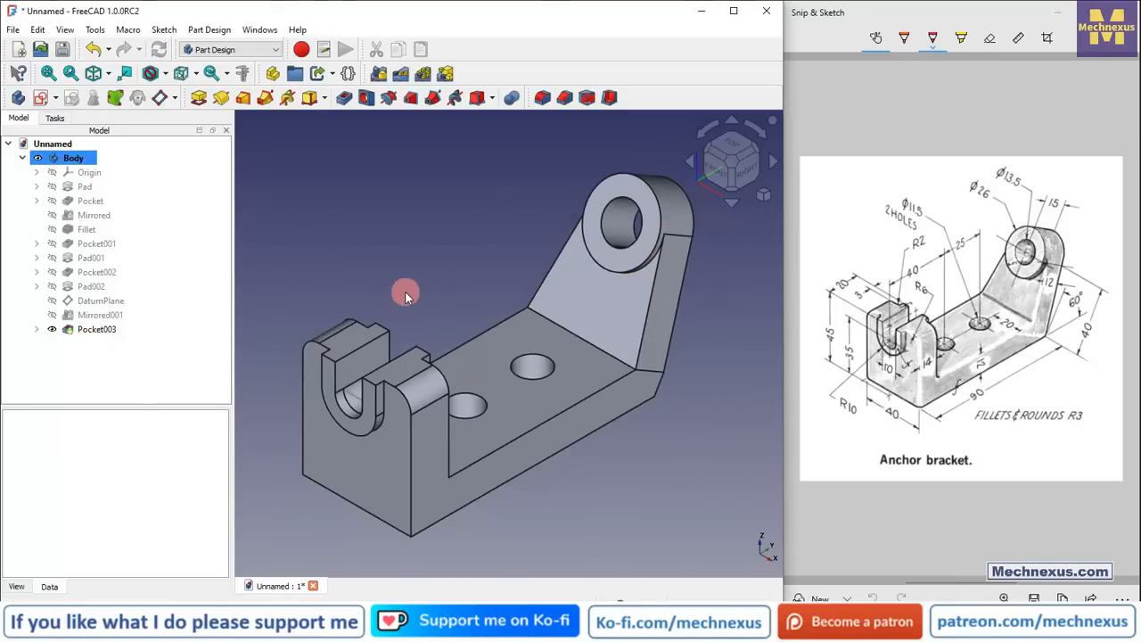
scroll(405, 291, down, 1)
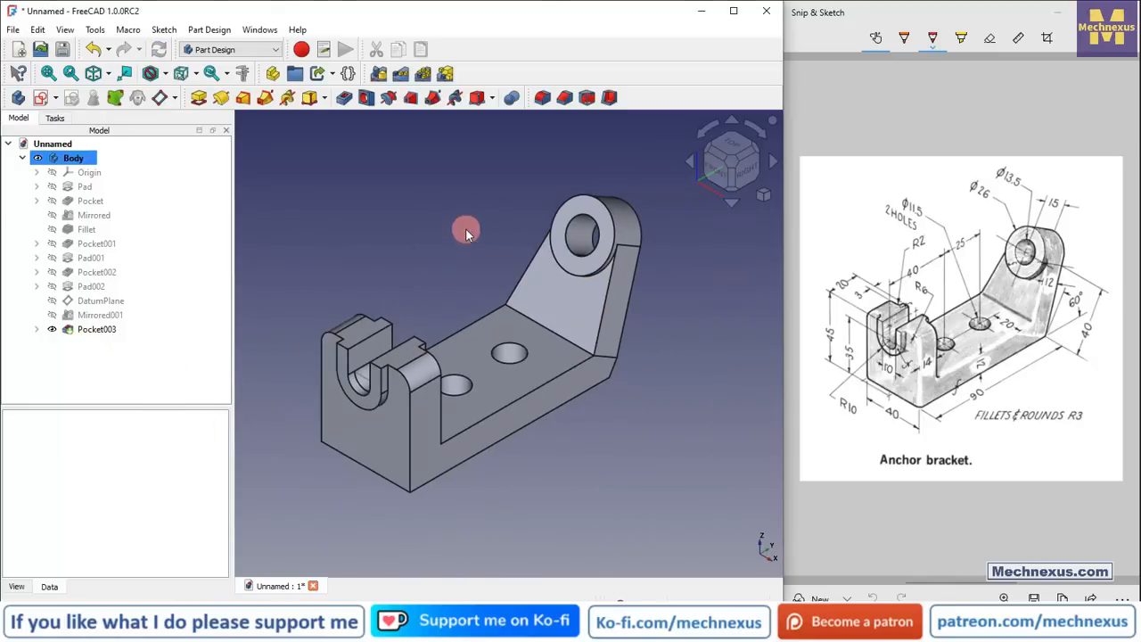